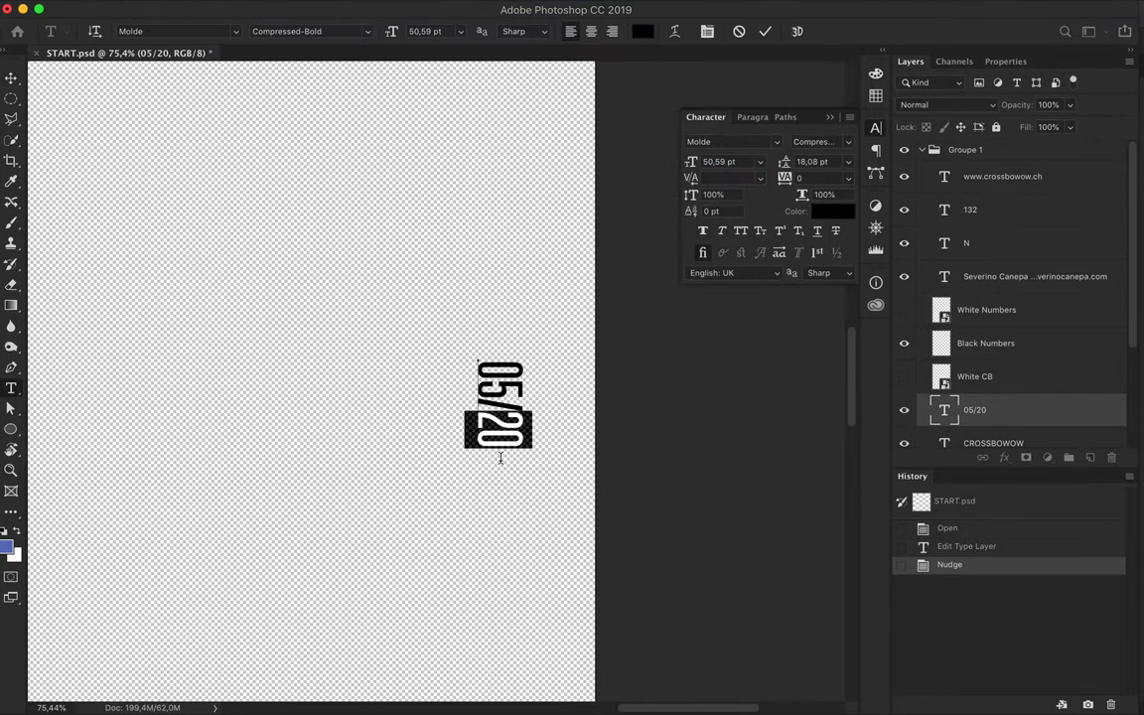
Change the poster's date text from 05/20 to 05/12.
text(12)
scroll(500, 459, up, 3)
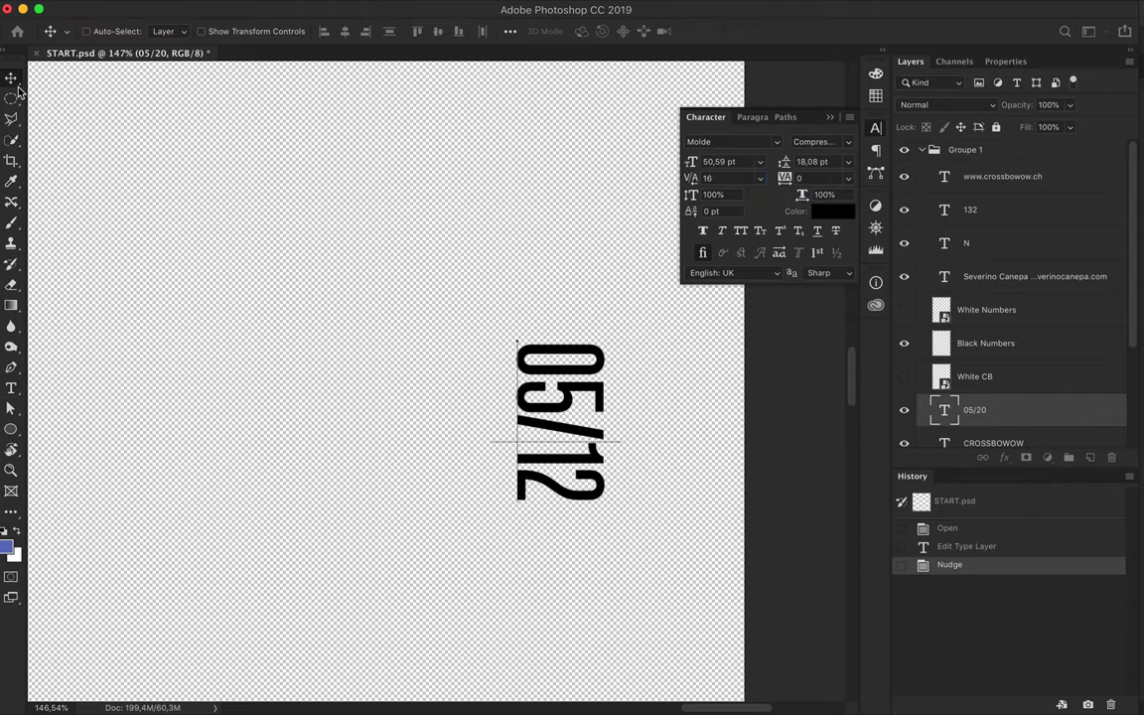
key(super+s)
Bring the bust from Apollo-Detoure-Perfected.psd into the poster and shift the letter A slightly left.
key(super+0)
click(462, 686)
click(62, 424)
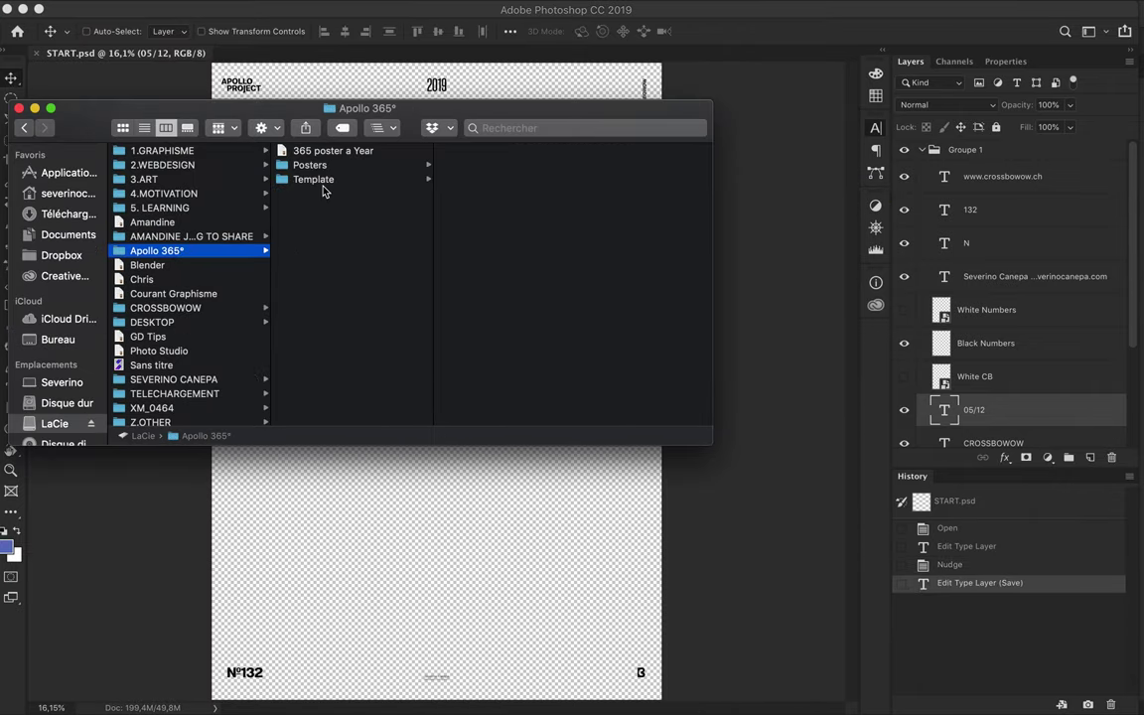
click(462, 193)
double_click(592, 199)
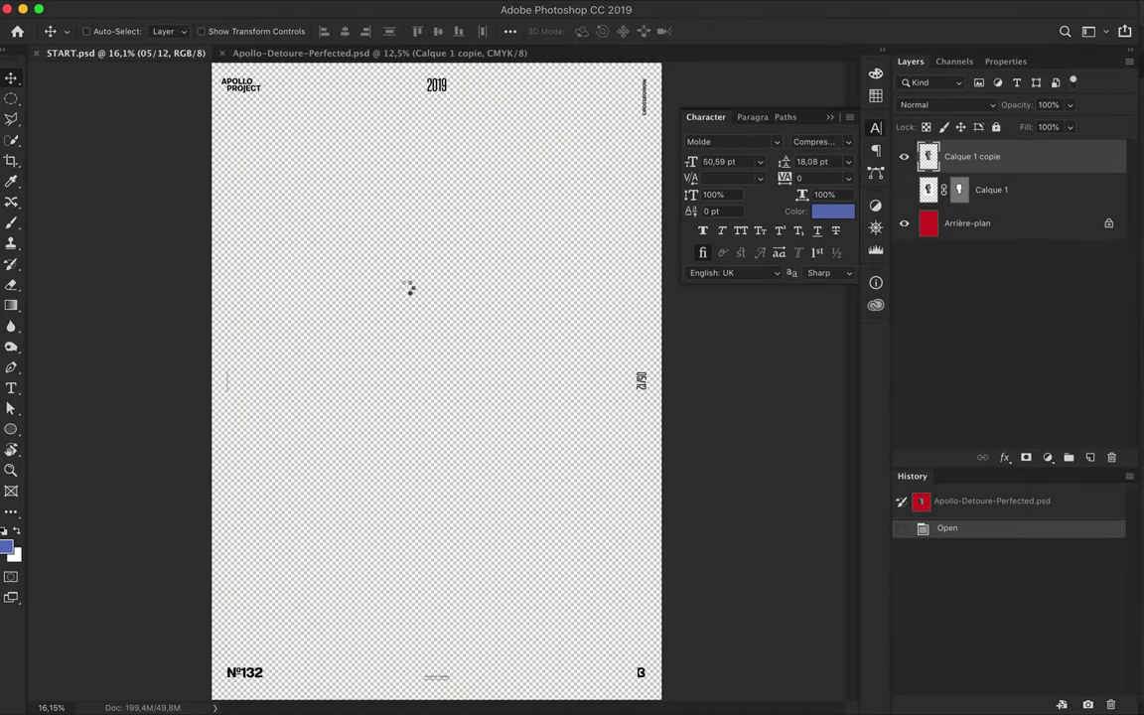
drag(410, 288, 486, 327)
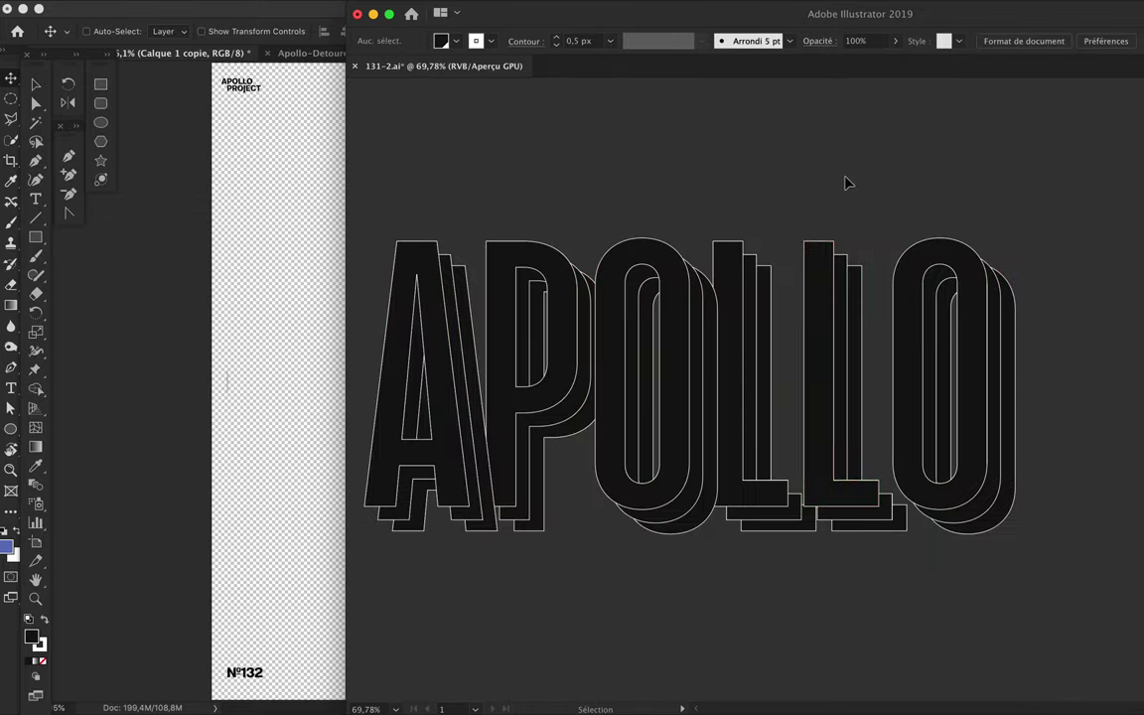
click(597, 256)
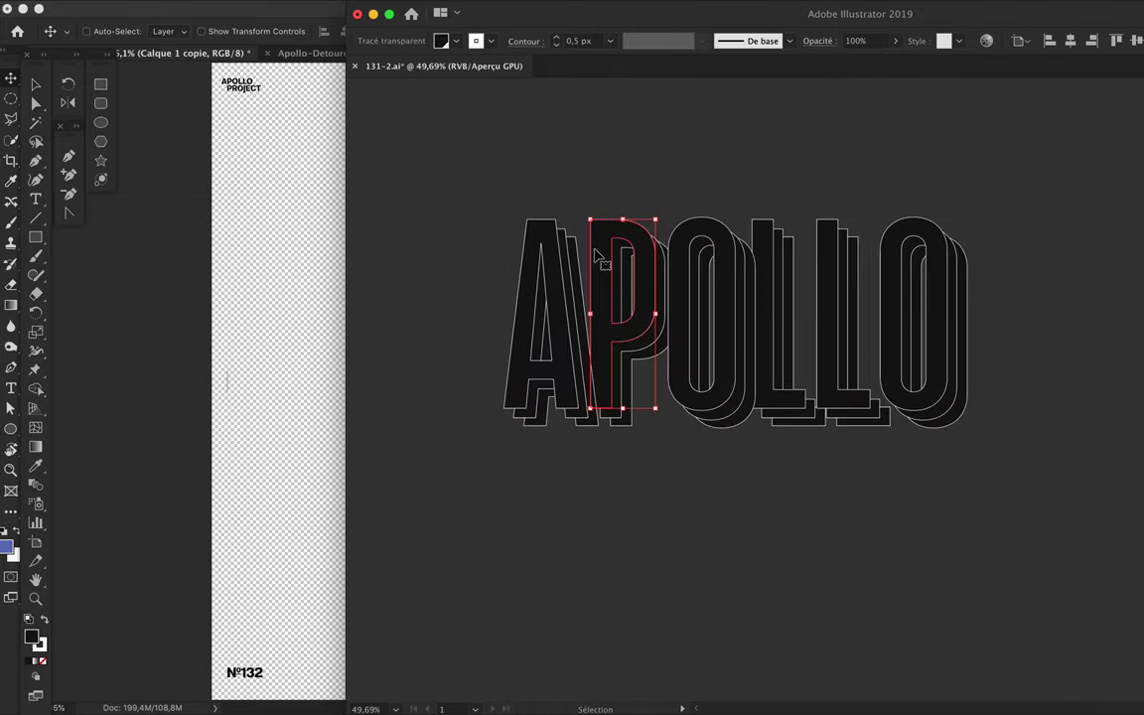
drag(531, 262, 512, 263)
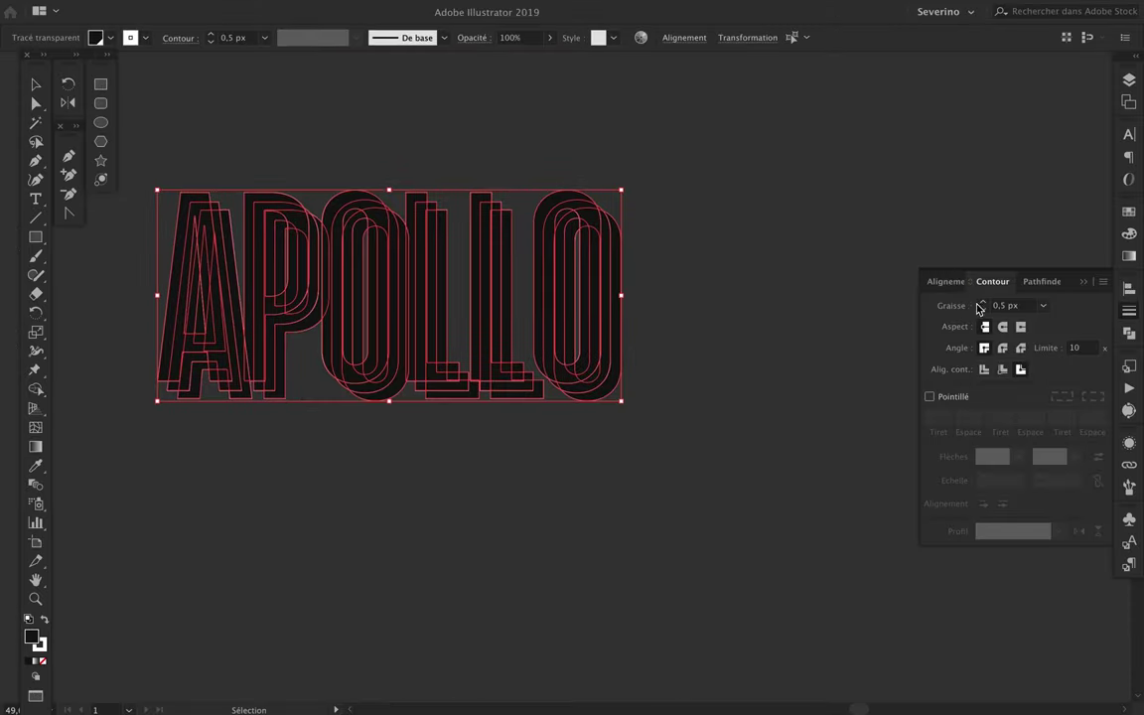
Thicken the letter outlines to 2 px and stack the letter layers above the bust layer.
click(981, 303)
click(982, 303)
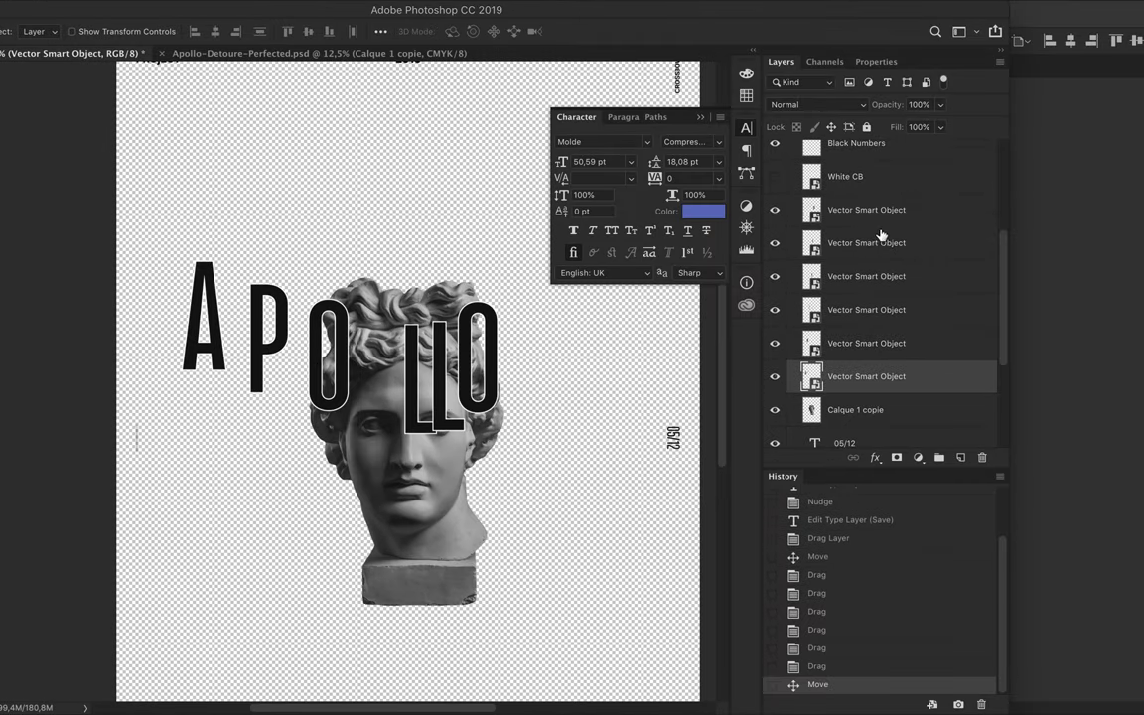
scroll(881, 236, down, 2)
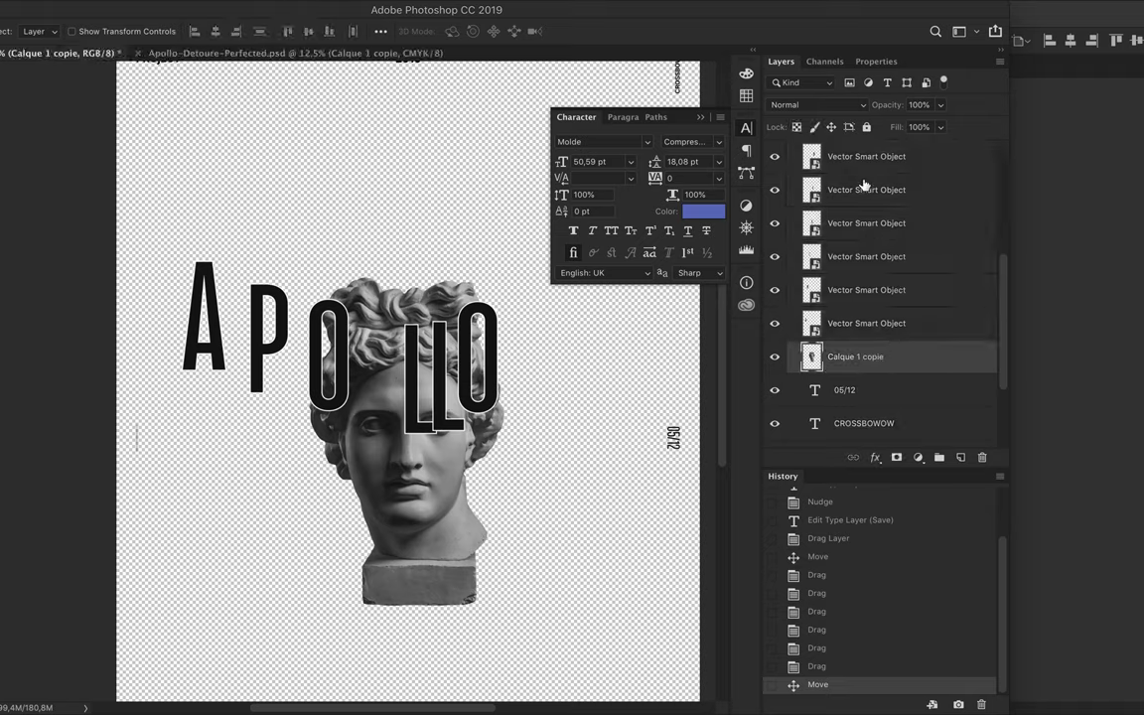
click(868, 153)
drag(868, 153, 794, 155)
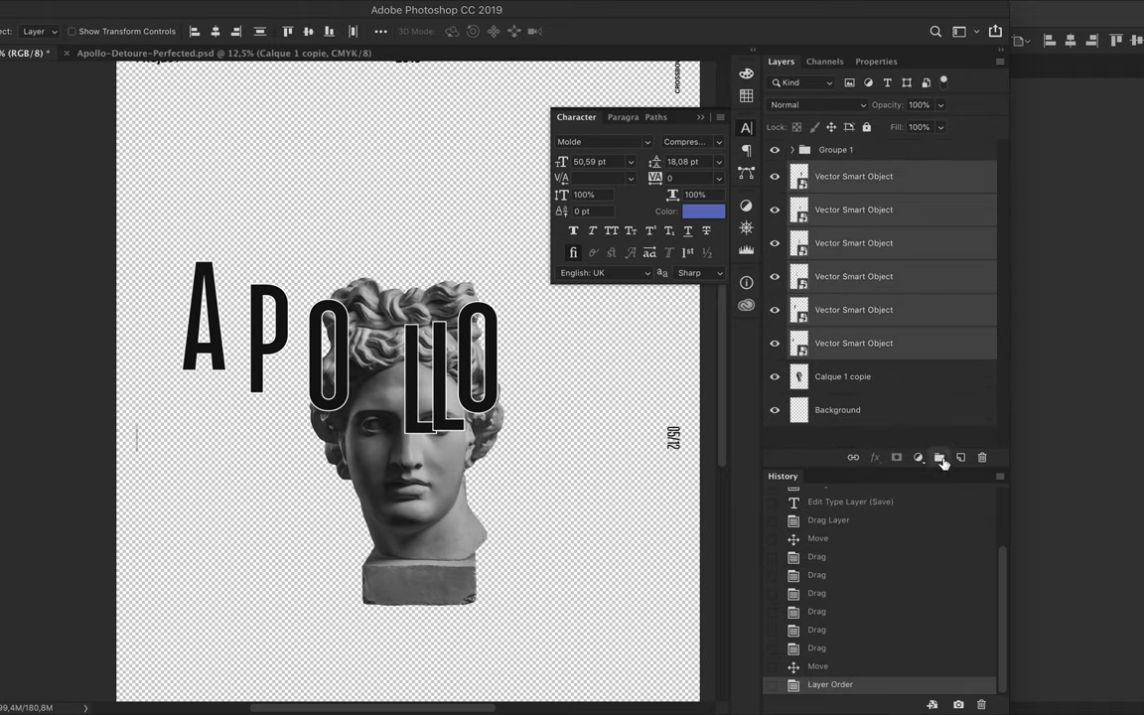
Group the six letter layers into a group named 'Apollo Letters'.
click(940, 457)
double_click(835, 170)
text(Apollo Letter)
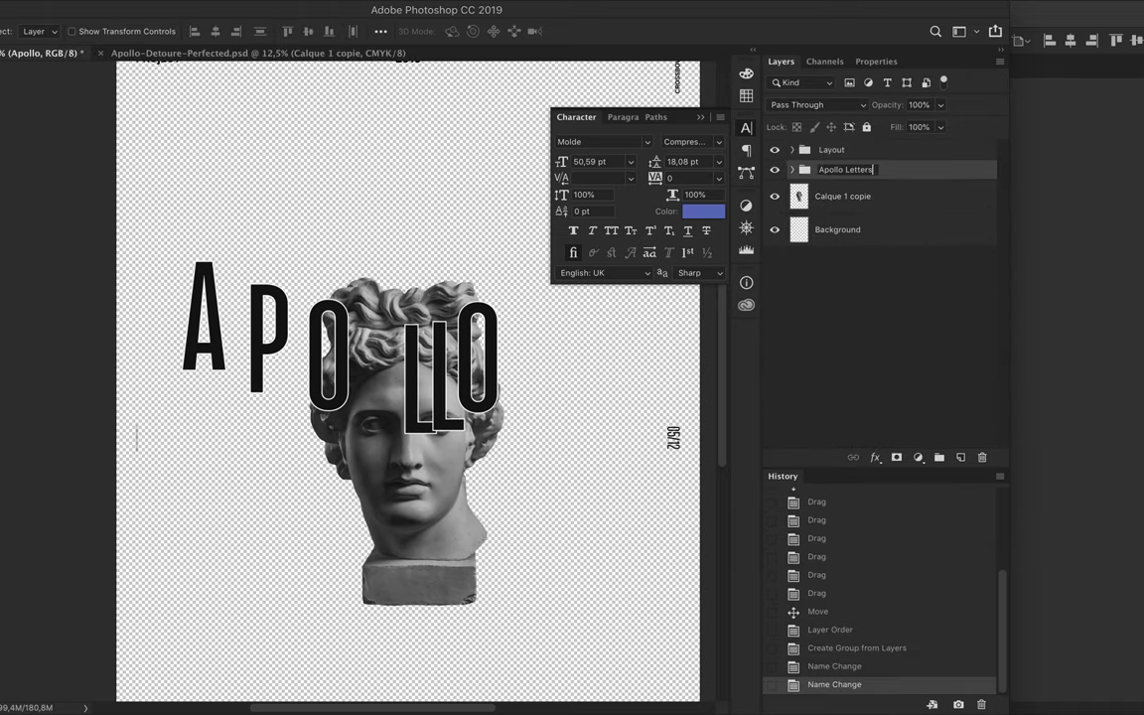
text(s)
key(Return)
key(ctrl+plus)
click(791, 170)
Align the letters' top edges and distribute them evenly in one line.
click(288, 31)
click(380, 31)
click(348, 119)
click(352, 31)
drag(480, 298, 437, 291)
shift+click(785, 362)
click(353, 31)
Redistribute the letters and nudge individual ones, including the final O, for even spacing.
shift+click(864, 363)
click(352, 31)
click(455, 298)
shift+click(321, 301)
key(Right)
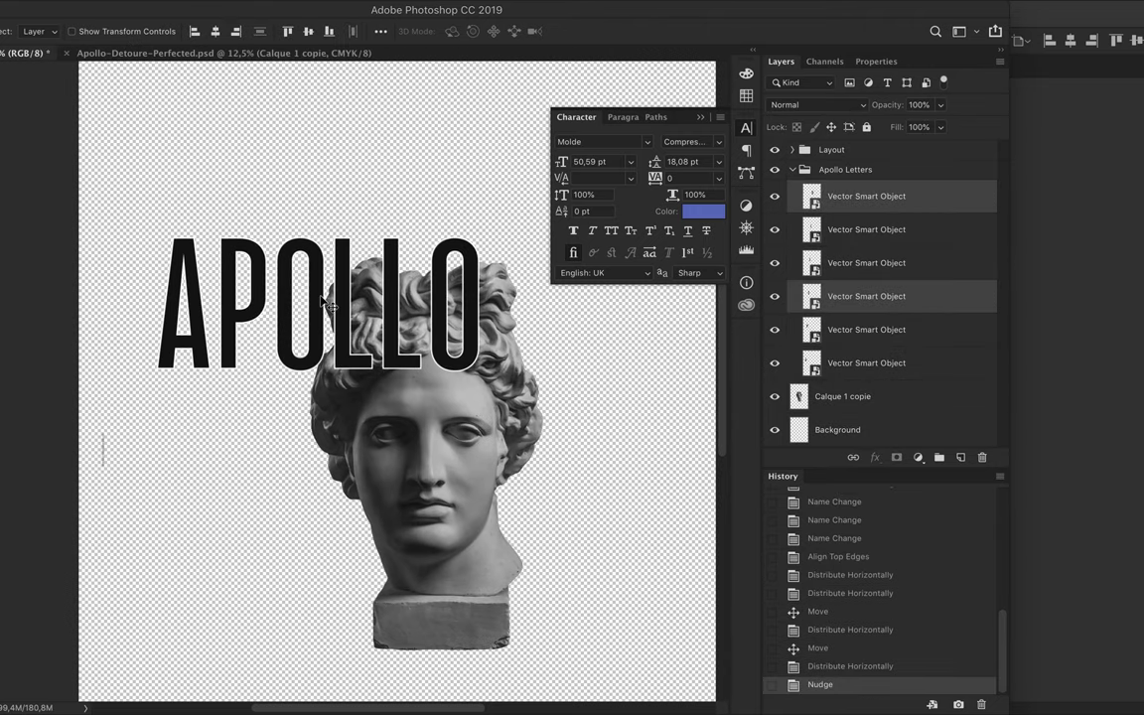
click(447, 324)
key(Left)
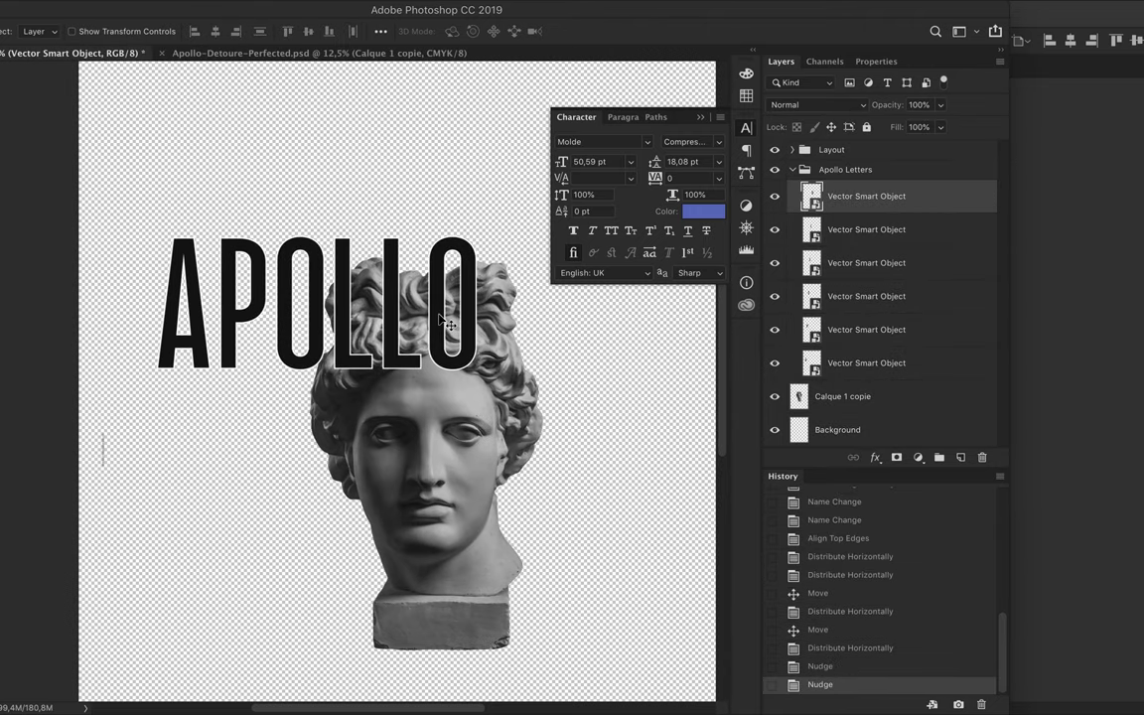
Name the letter layers L, L, O, P and A.
key(Tab)
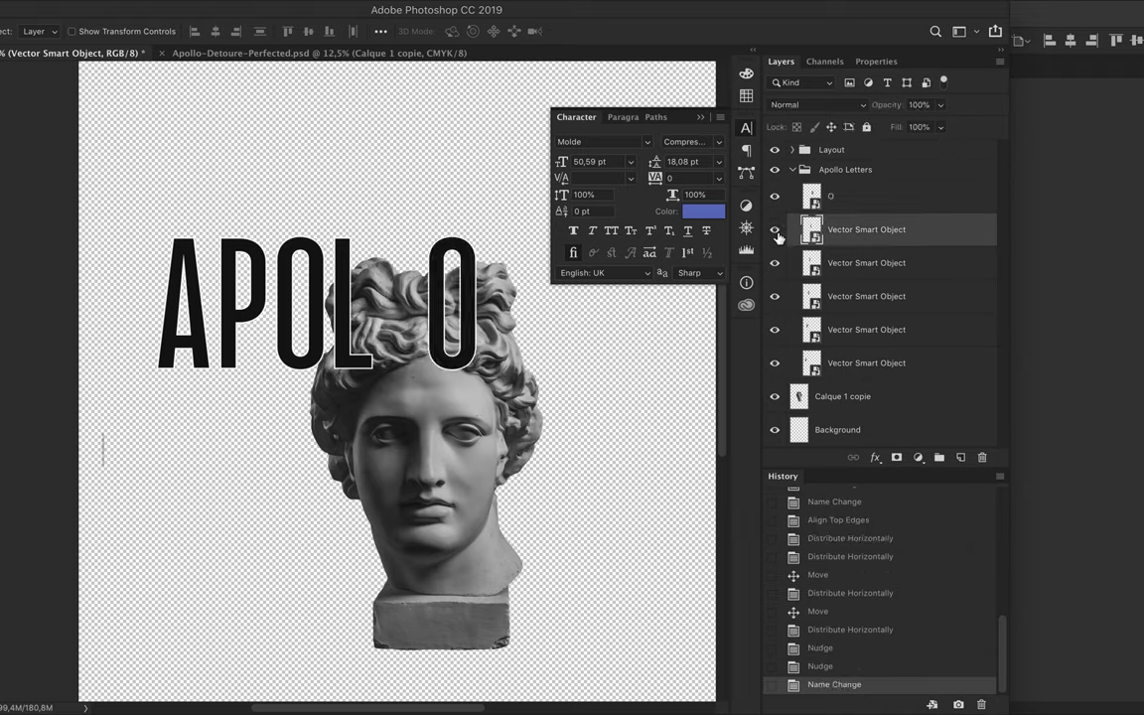
text(L)
key(Tab)
text(L)
key(Tab)
text(O)
key(Tab)
text(P)
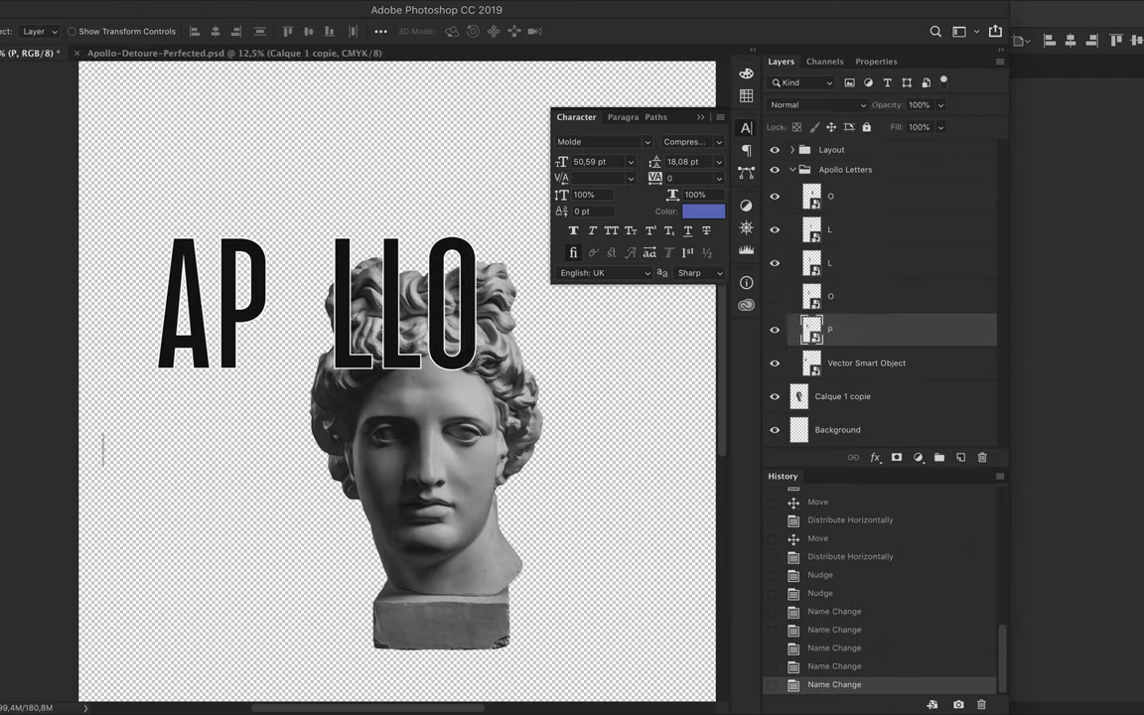
key(Tab)
text(A)
key(Return)
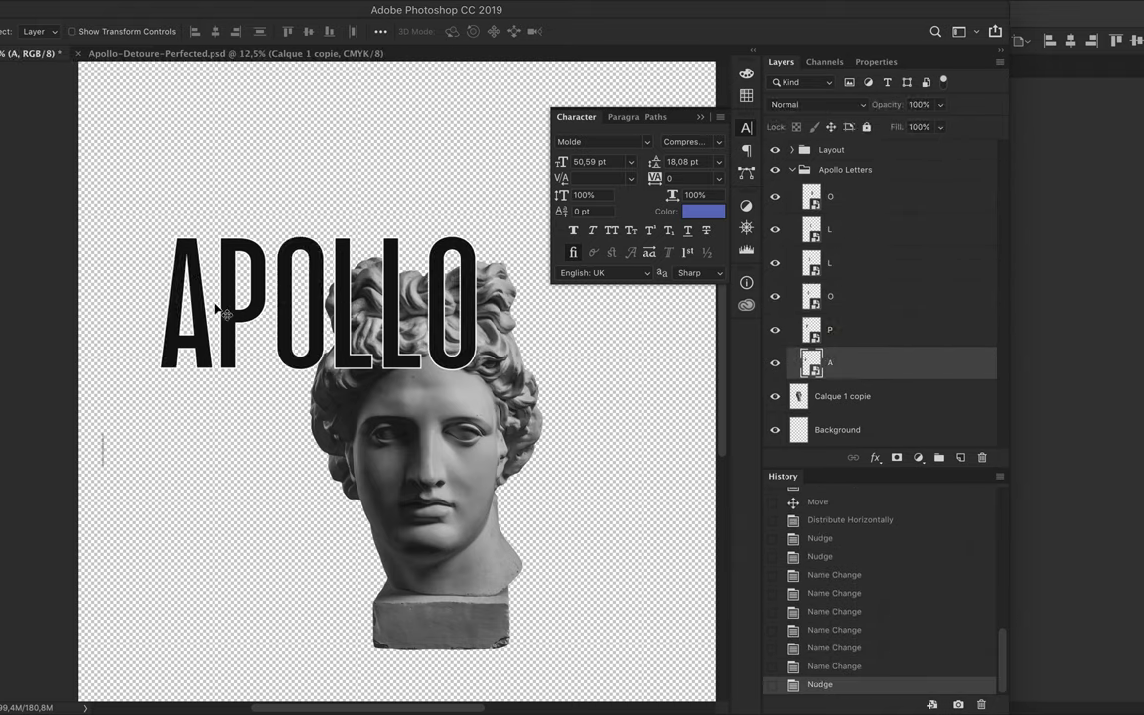
Fine-tune the A, P and final O positions, then move APOLLO down across the bust's face.
shift+click(240, 318)
key(Right)
key(Right)
key(Right)
click(348, 313)
shift+click(444, 341)
key(ctrl+z)
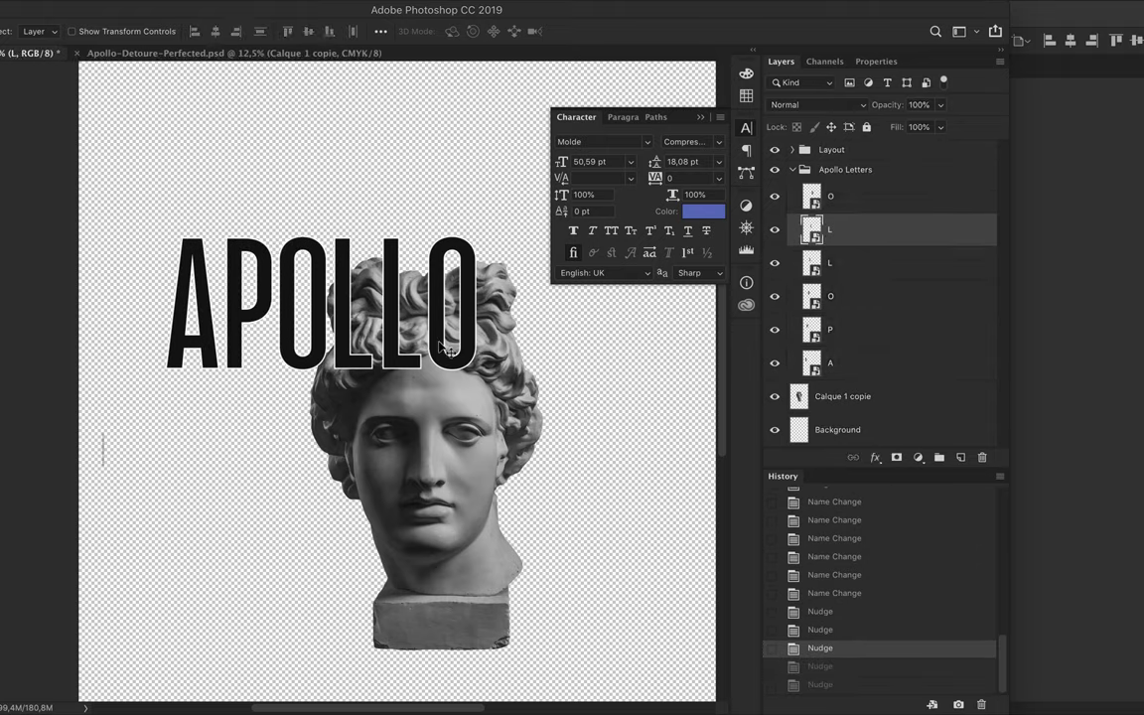
click(444, 338)
key(Left)
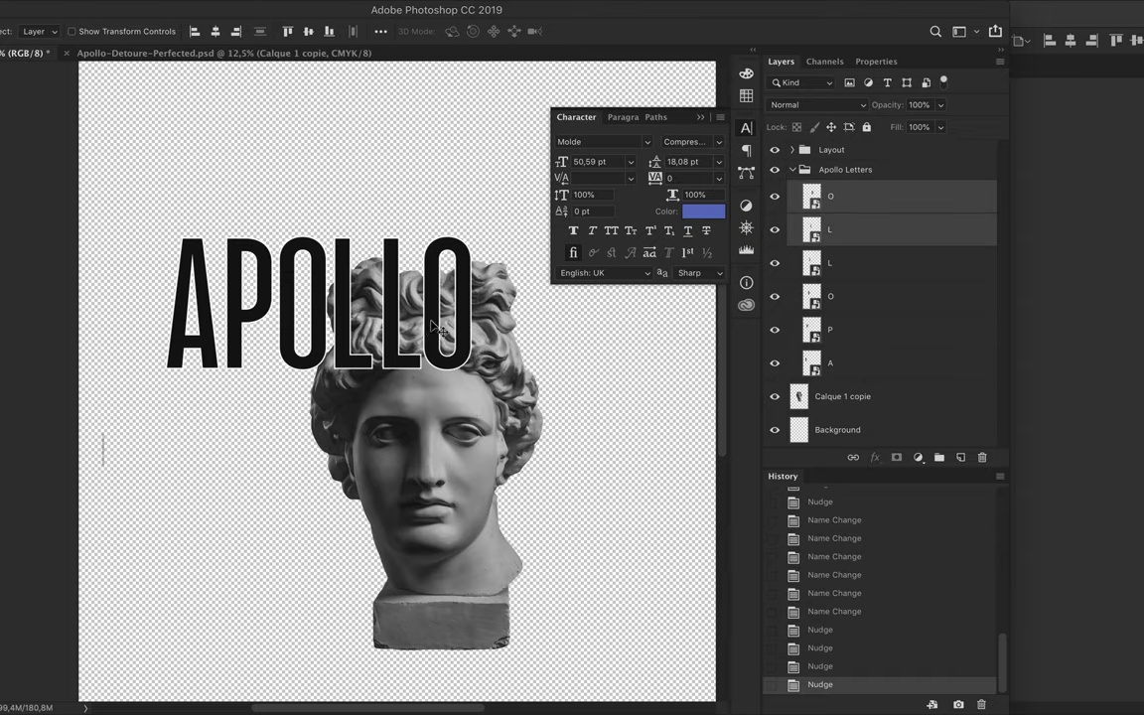
click(254, 303)
drag(427, 467, 398, 438)
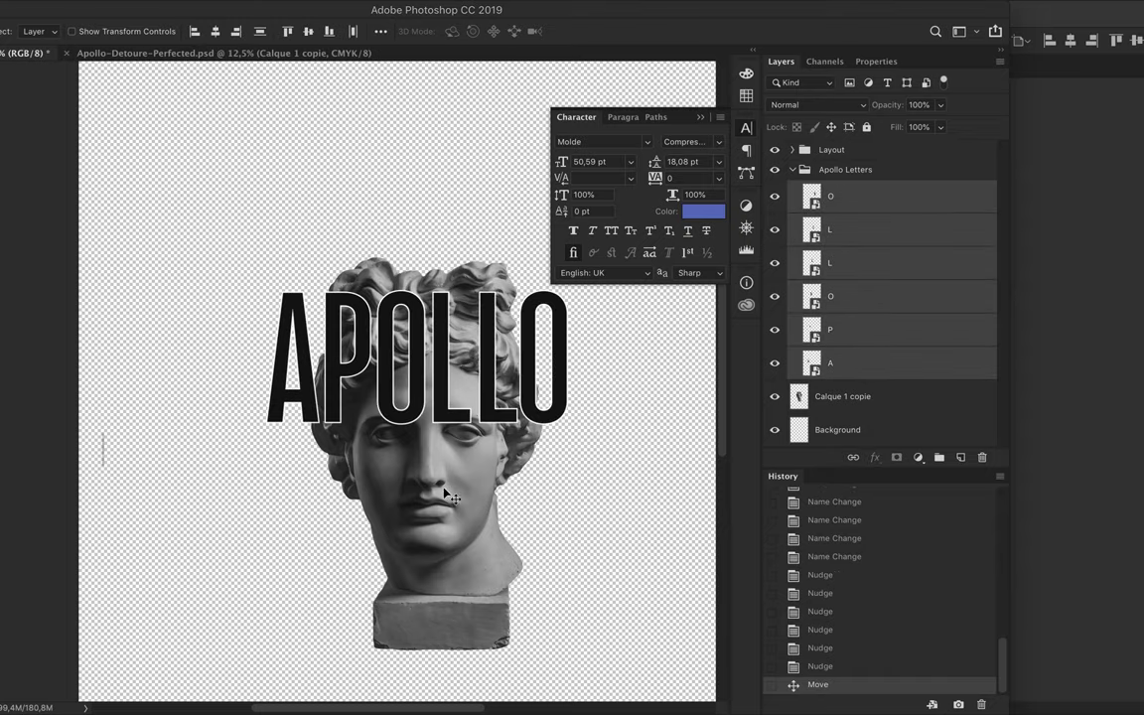
key(ctrl+0)
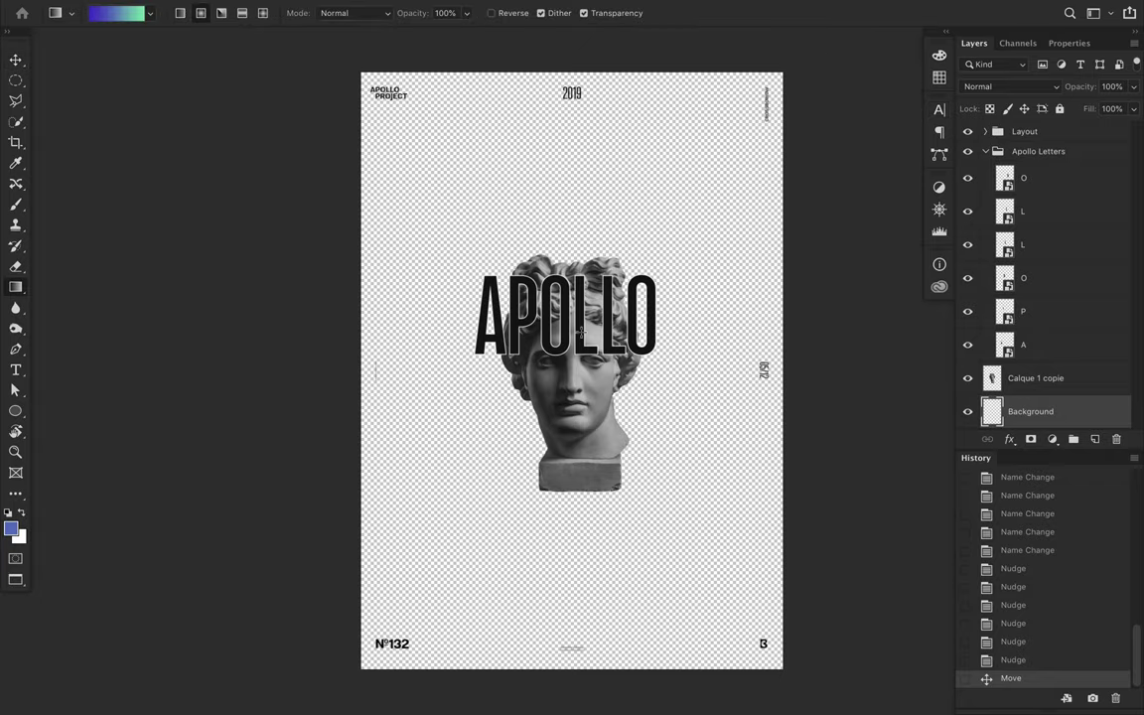
Fill the Background with a reversed radial gradient dragged outward from the poster centre.
drag(582, 333, 567, 229)
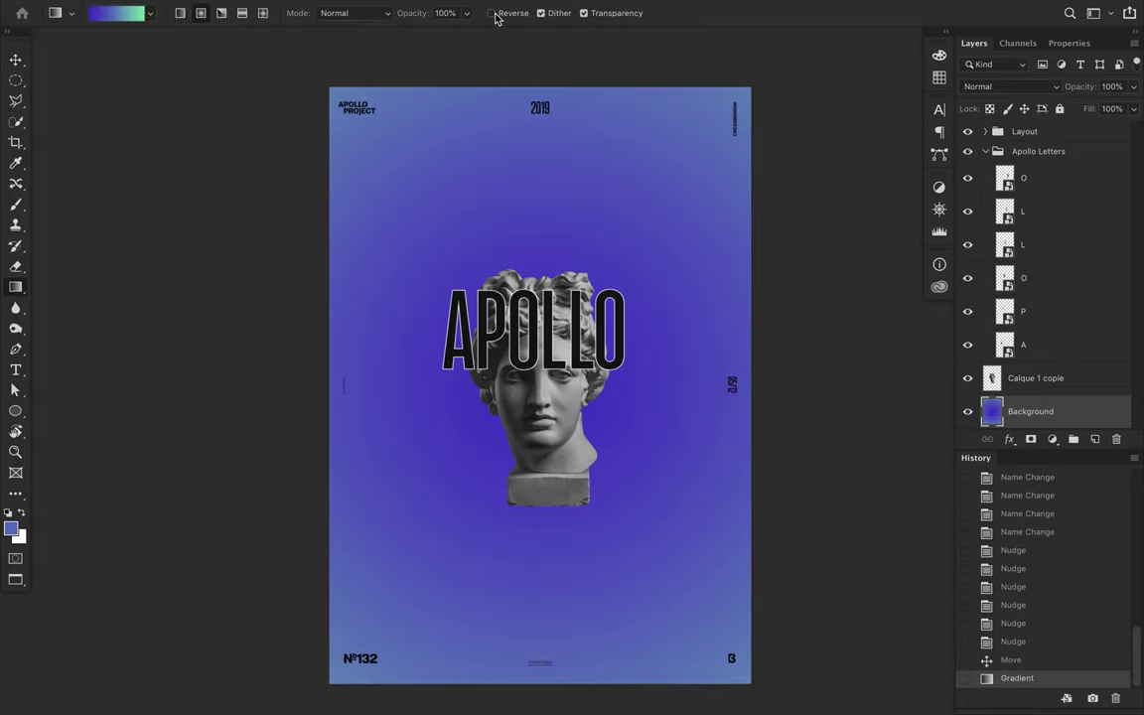
click(491, 13)
drag(544, 338, 750, 298)
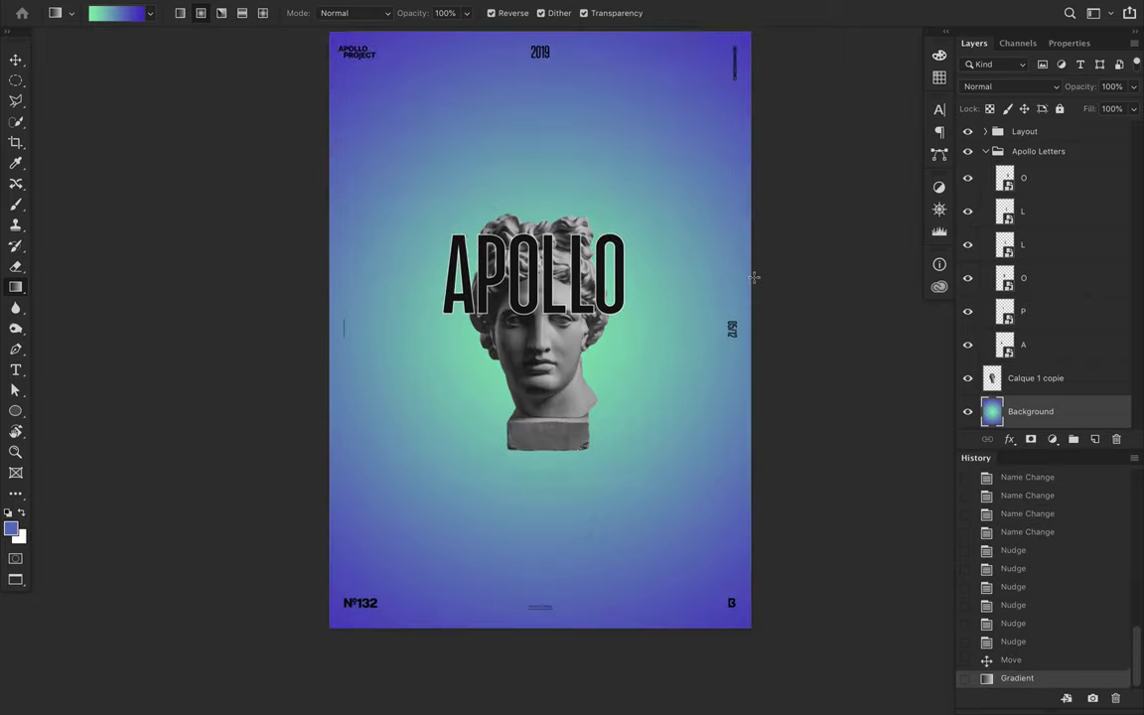
scroll(606, 351, up, 2)
Draw a dark triangular shape along the poster's left side.
key(v)
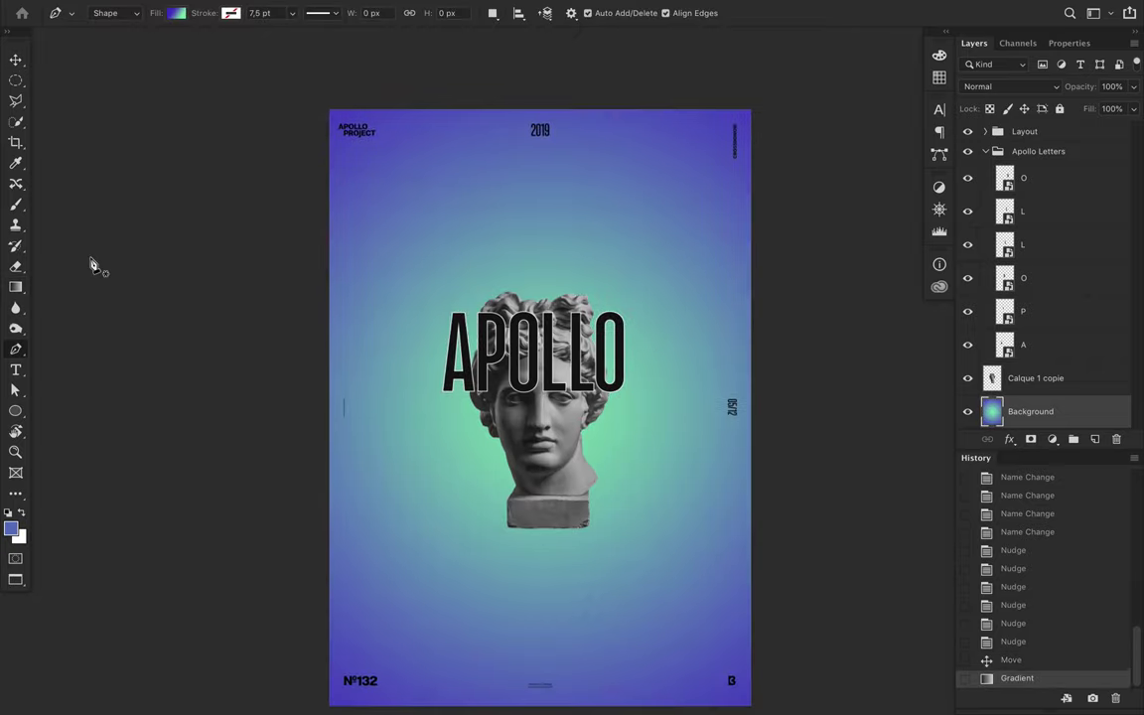
click(175, 12)
click(325, 576)
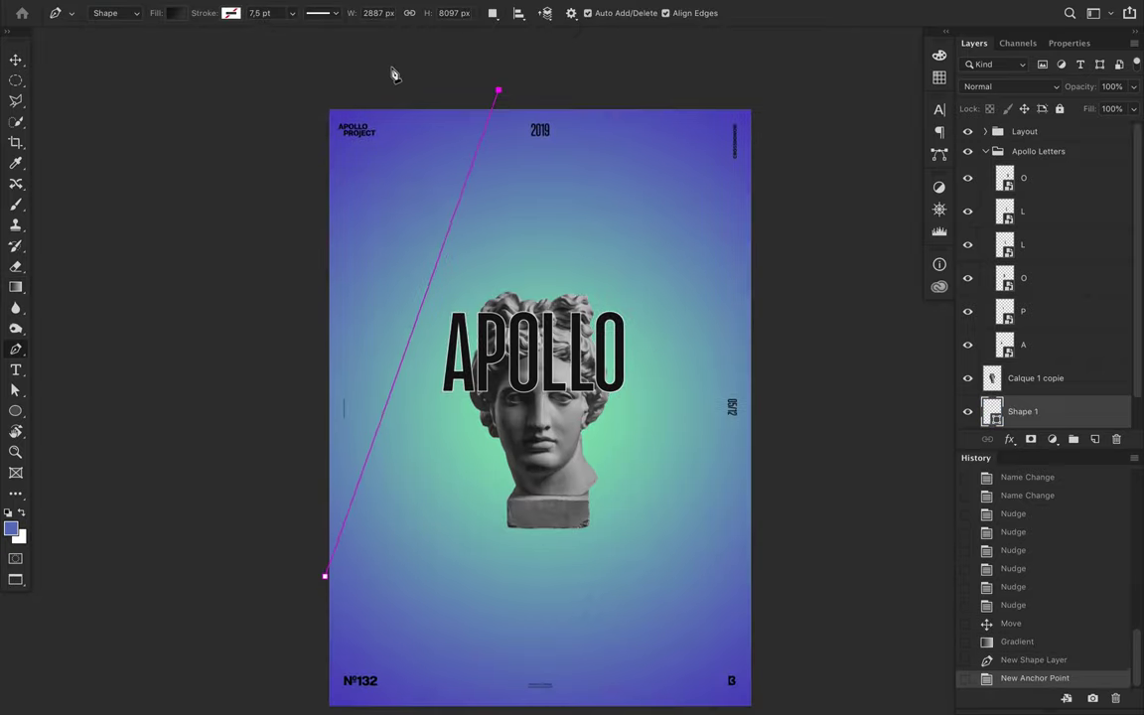
click(301, 91)
Duplicate the triangle to the right, flip it horizontally and align it vertically.
drag(324, 113, 607, 113)
click(179, 8)
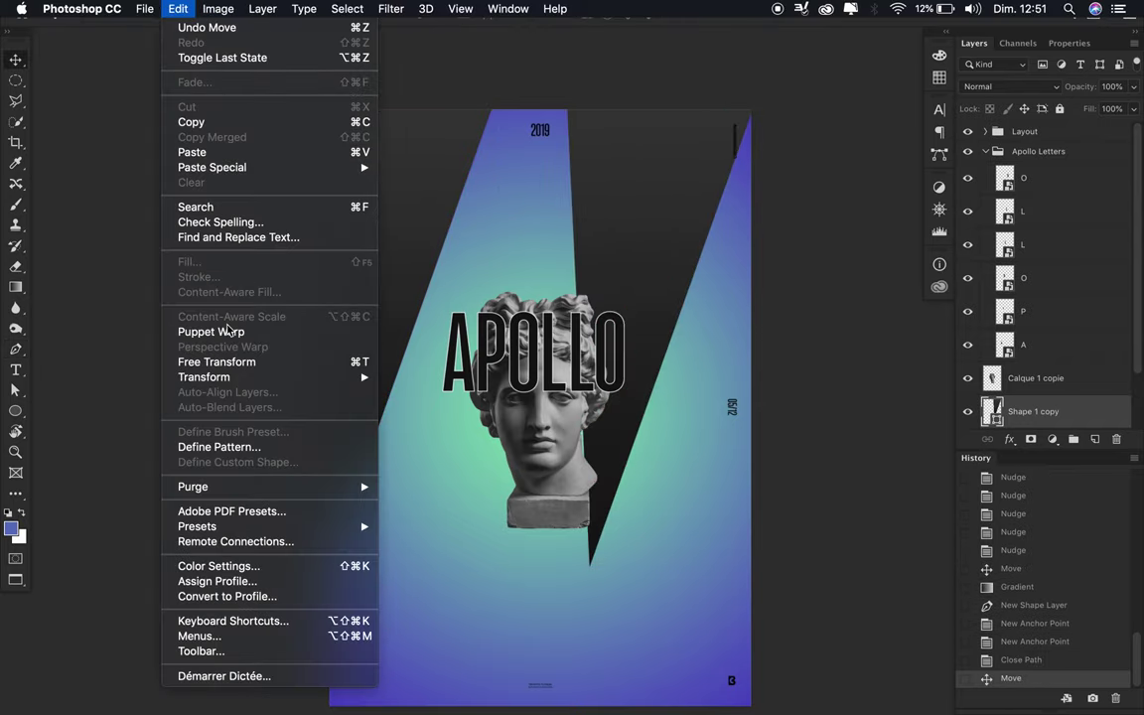
click(534, 554)
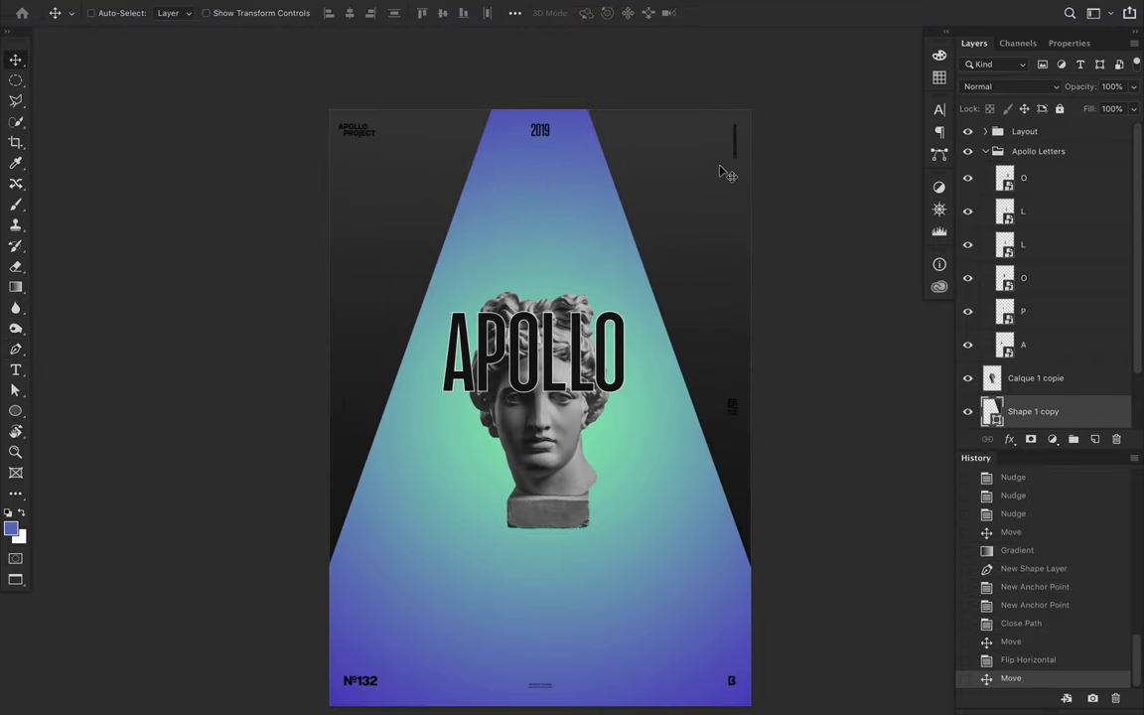
click(515, 12)
click(572, 53)
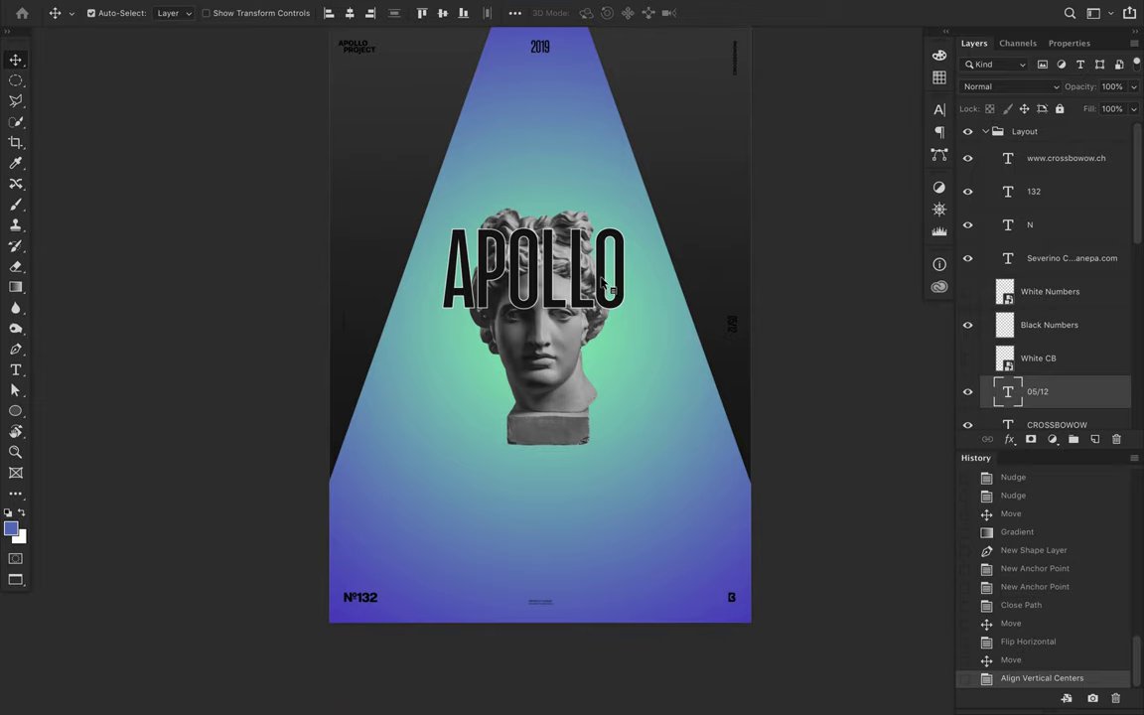
Enlarge the Apollo Letters group over the bust with Free Transform.
click(604, 286)
key(ctrl+t)
drag(624, 310, 652, 336)
key(Return)
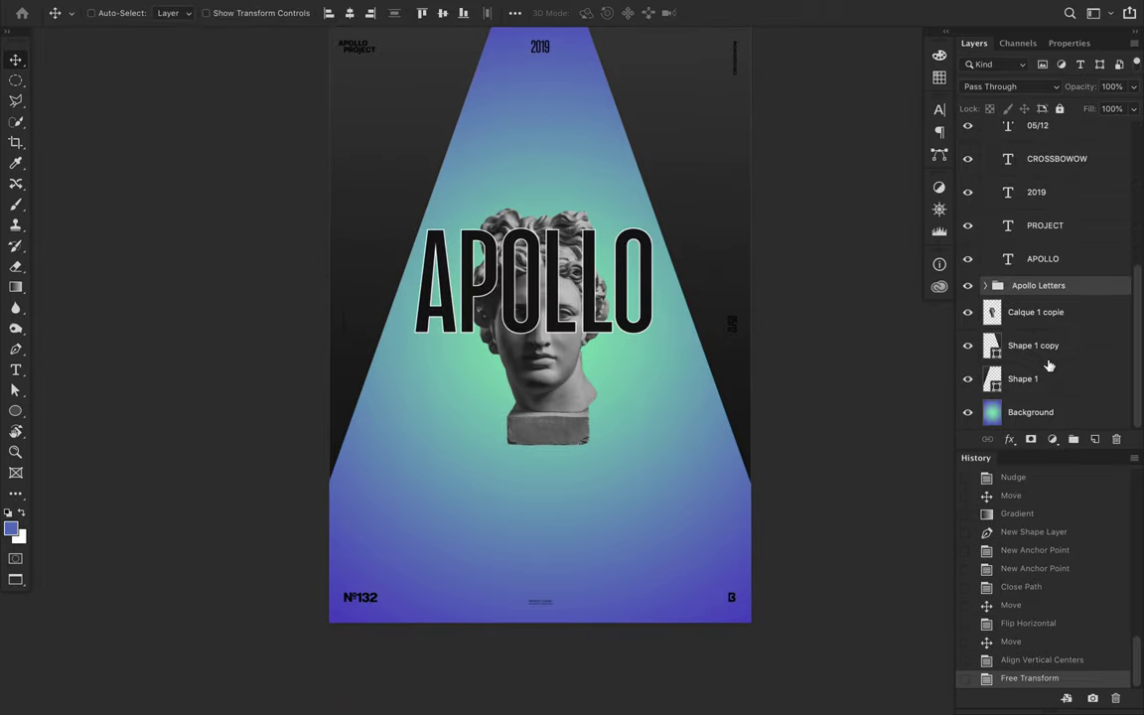
Make two offset copies of the Apollo Letters group for an echo effect.
scroll(987, 161, up, 2)
scroll(988, 161, up, 3)
click(986, 131)
drag(1038, 151, 1038, 177)
drag(540, 286, 547, 293)
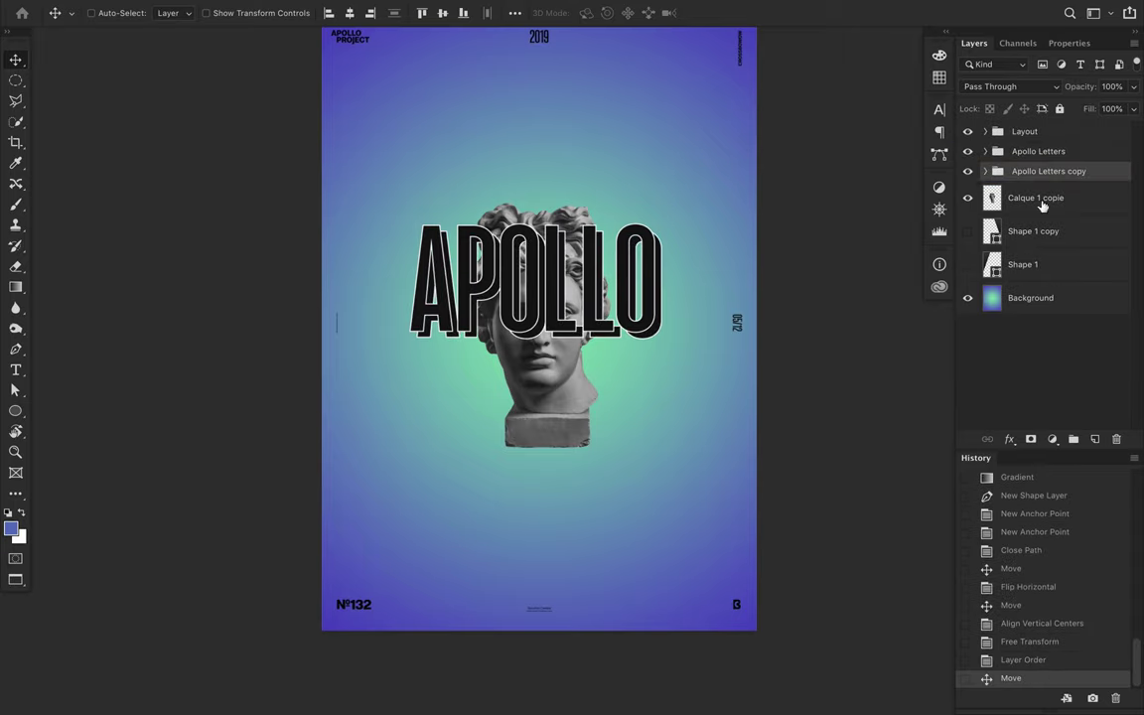
drag(1042, 182, 1039, 188)
drag(636, 248, 646, 257)
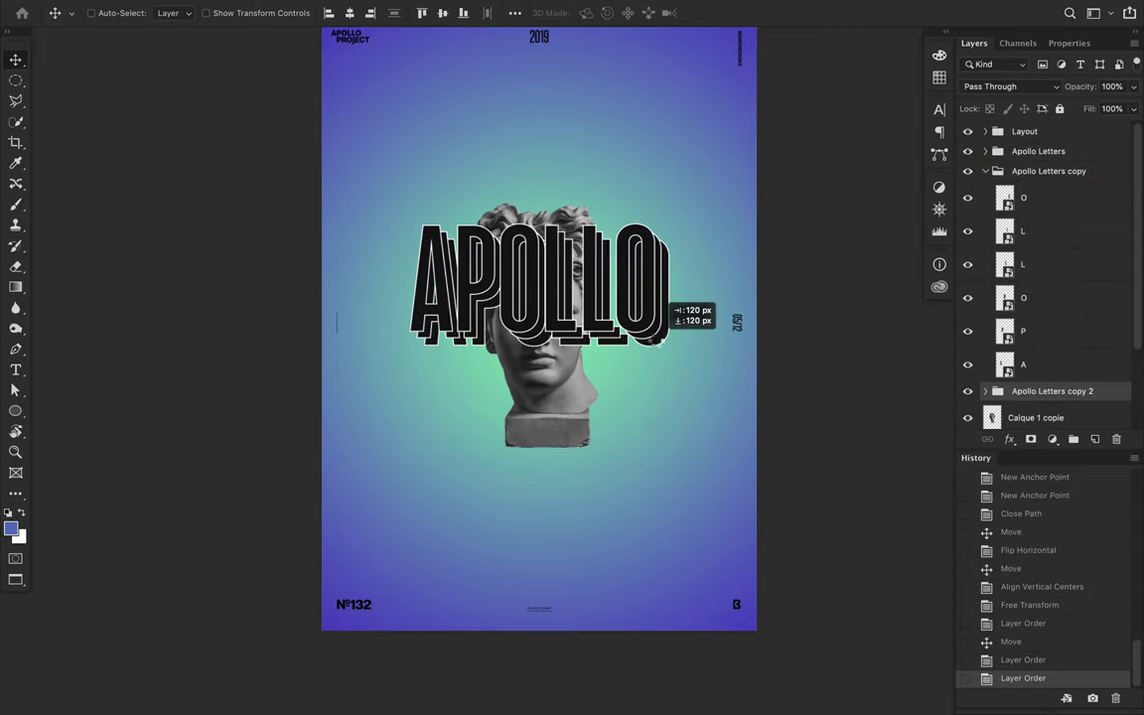
Move the statue head lower, enlarge it to about 124%, and duplicate its layer.
ctrl+click(521, 231)
drag(576, 407, 581, 591)
key(ctrl+t)
drag(522, 364, 523, 294)
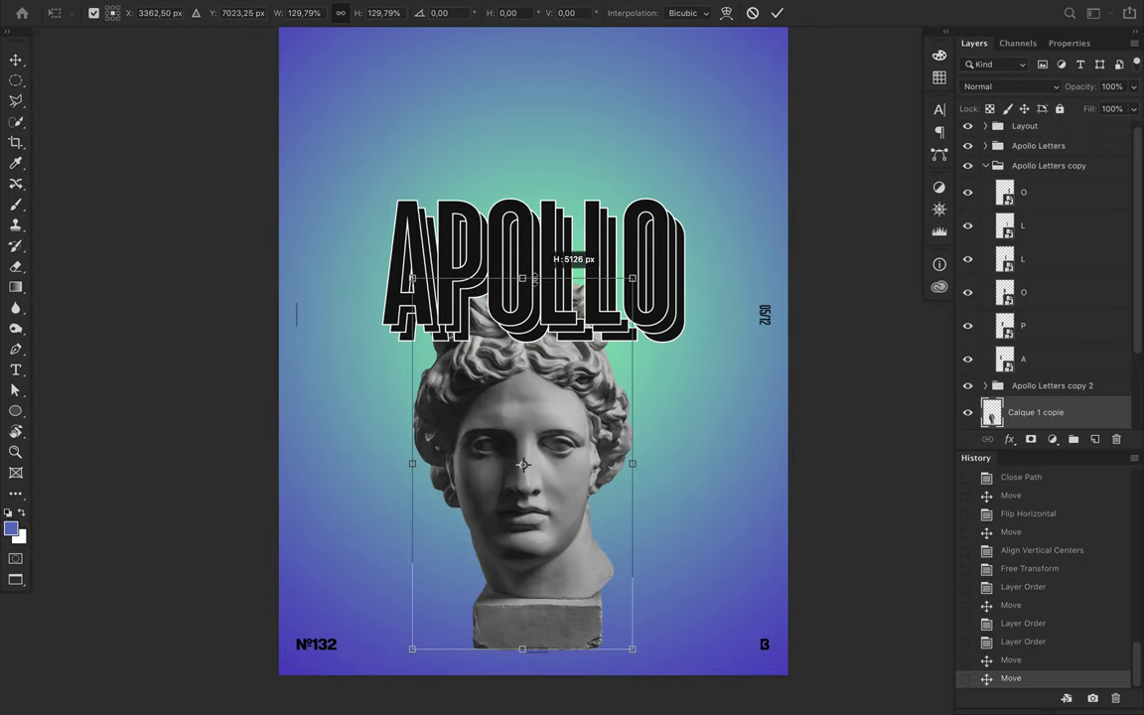
key(Return)
key(ctrl+j)
click(1052, 438)
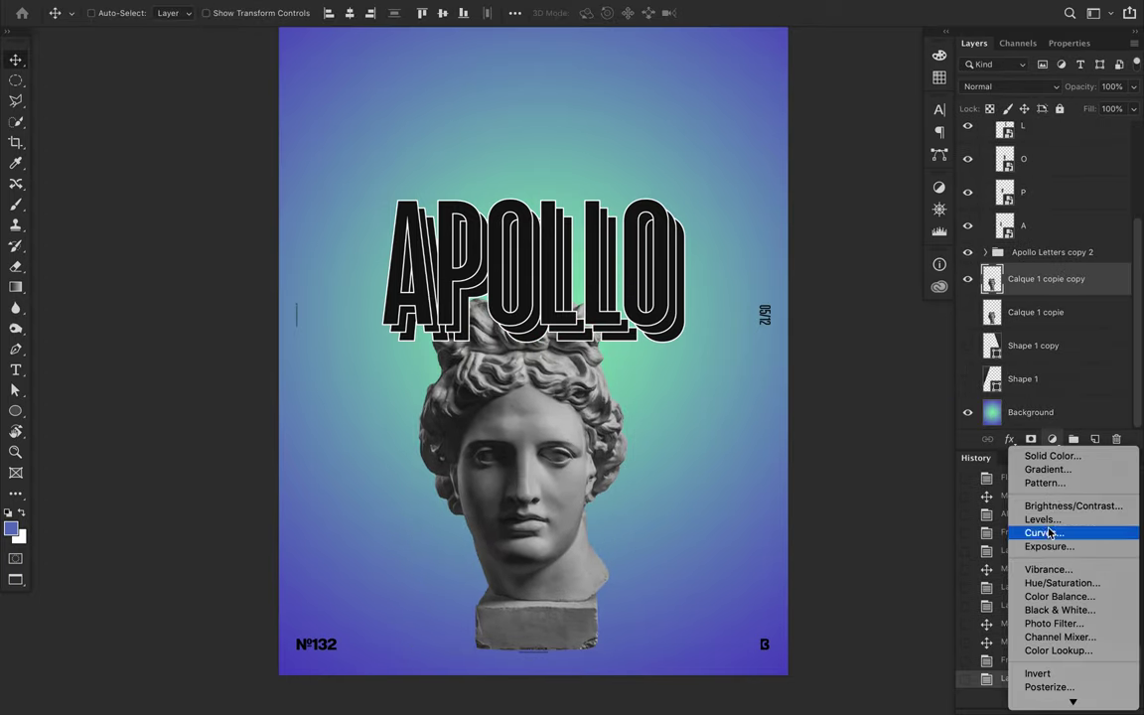
Add a blue-green Gradient Map with adjusted stops, clipped to a head copy.
click(1059, 687)
click(1053, 92)
scroll(874, 129, down, 1)
click(886, 179)
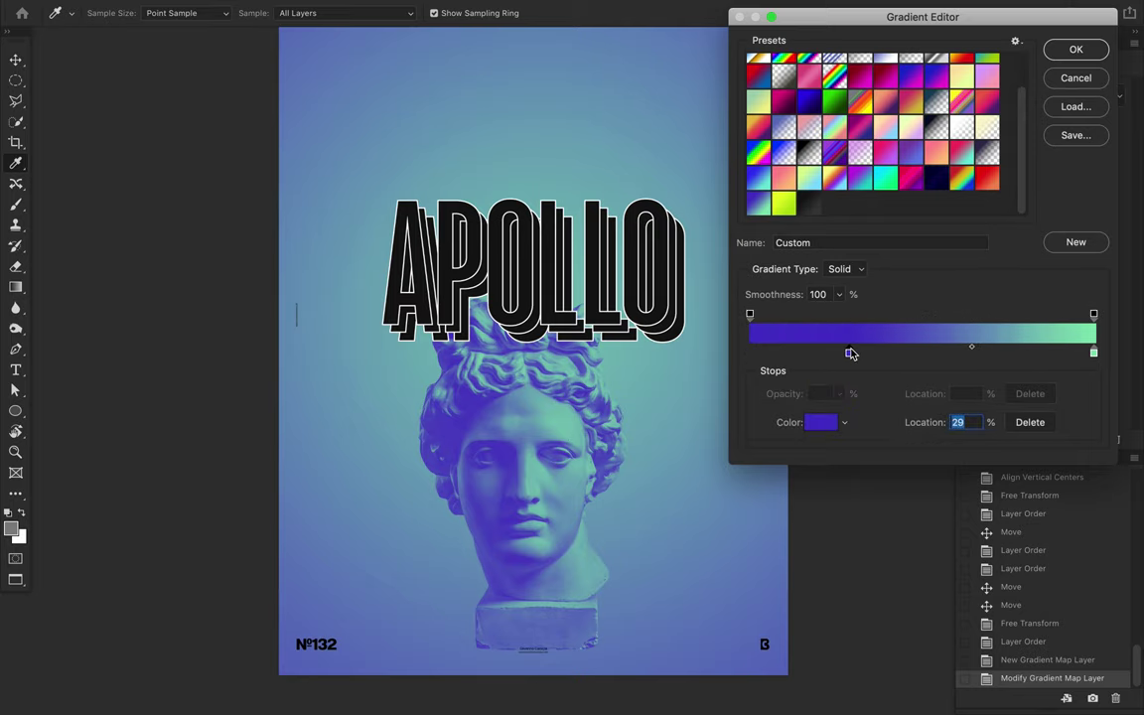
drag(851, 352, 822, 353)
mouse_move(1091, 352)
mouse_down()
mouse_move(935, 352)
mouse_move(1047, 353)
mouse_up()
drag(824, 353, 774, 352)
key(Return)
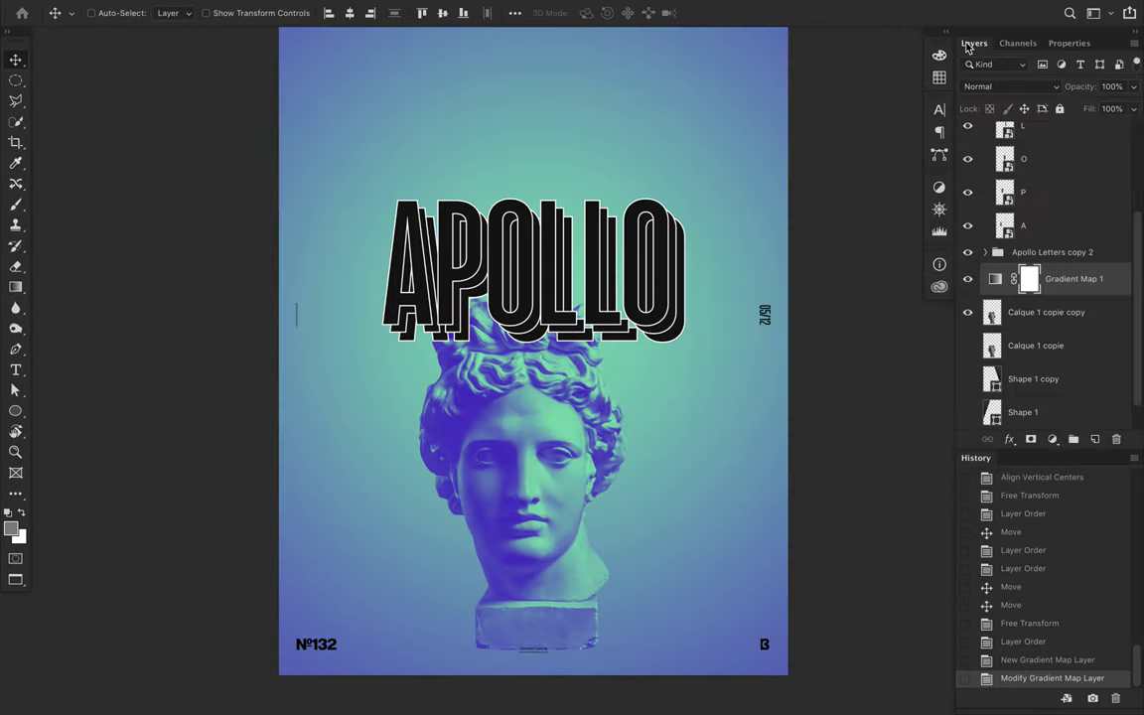
alt+click(1054, 297)
drag(1076, 312, 1076, 268)
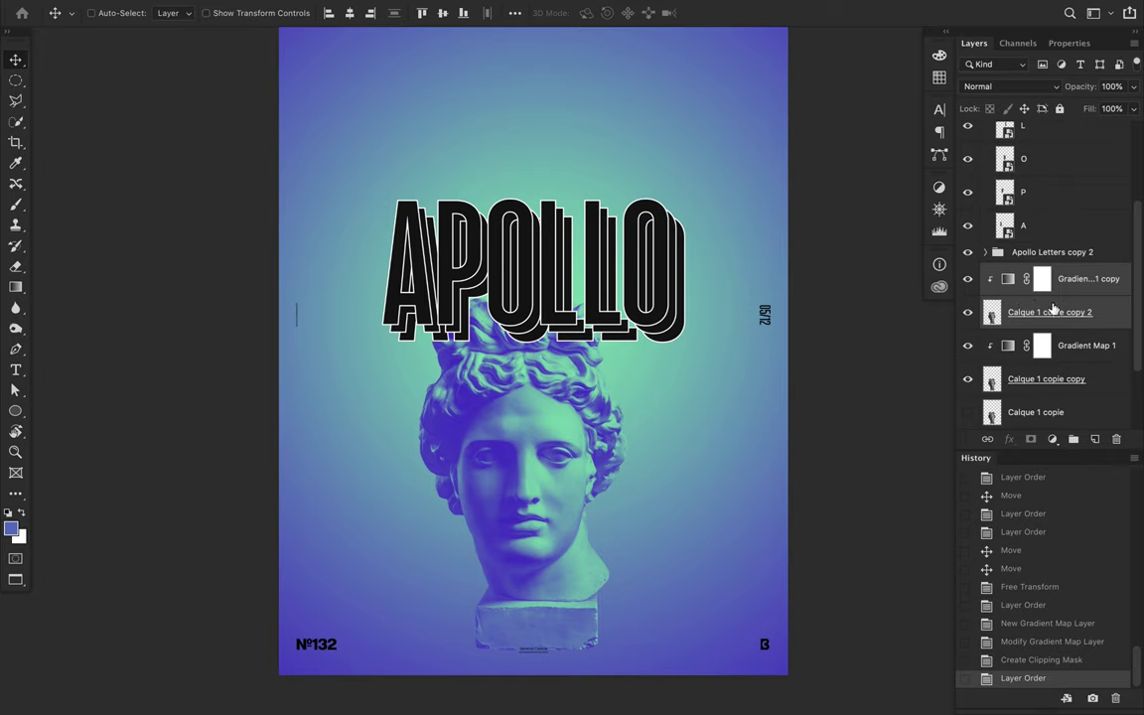
Give the copied gradient map a dark grey gradient with a recoloured end stop.
double_click(1008, 339)
scroll(874, 129, down, 1)
click(811, 208)
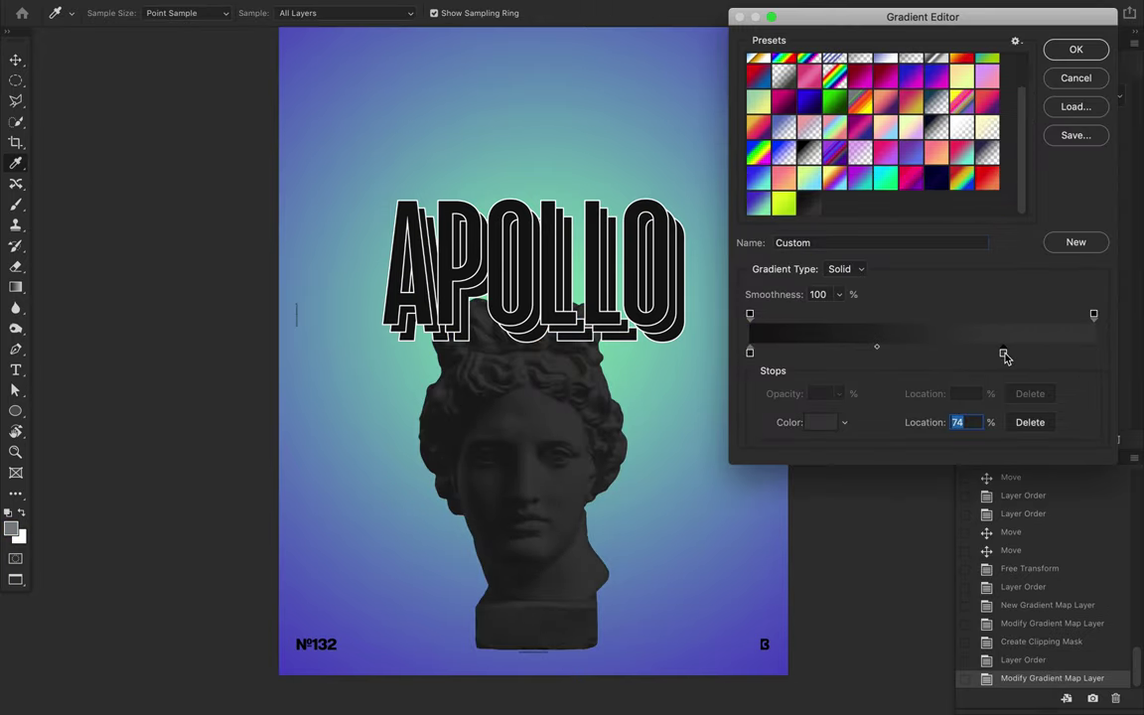
key(Return)
double_click(1009, 281)
click(1043, 94)
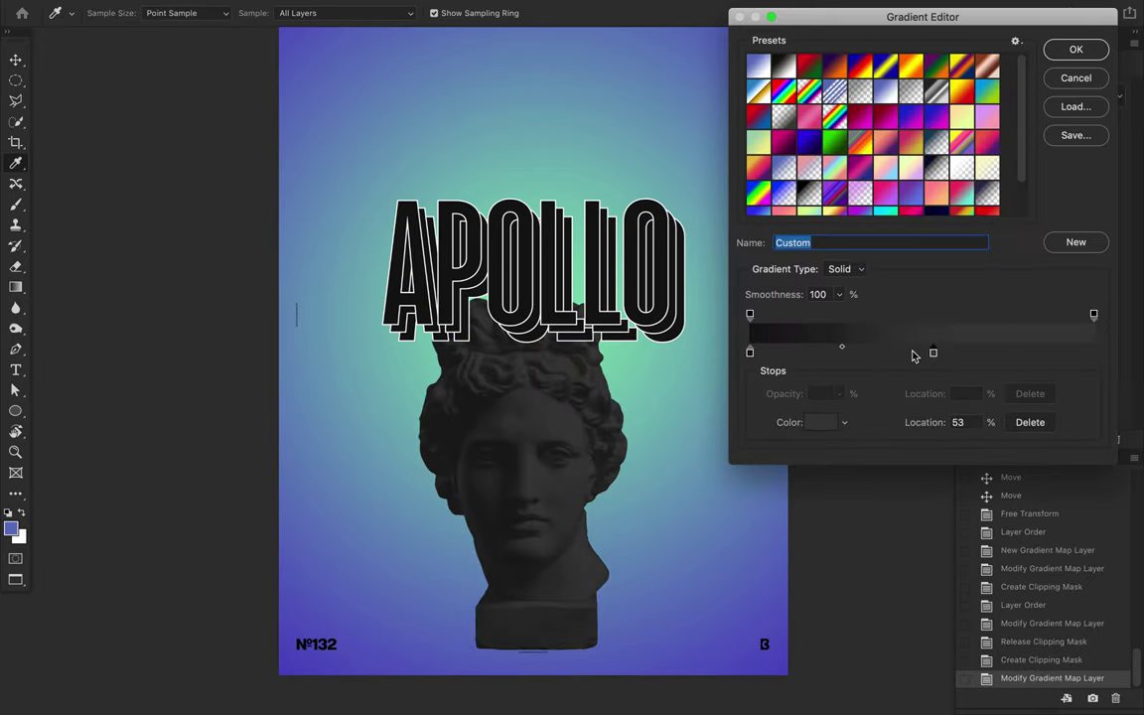
drag(932, 353, 1093, 355)
double_click(1095, 354)
mouse_move(610, 274)
mouse_down()
mouse_move(610, 194)
mouse_move(610, 222)
mouse_up()
key(Return)
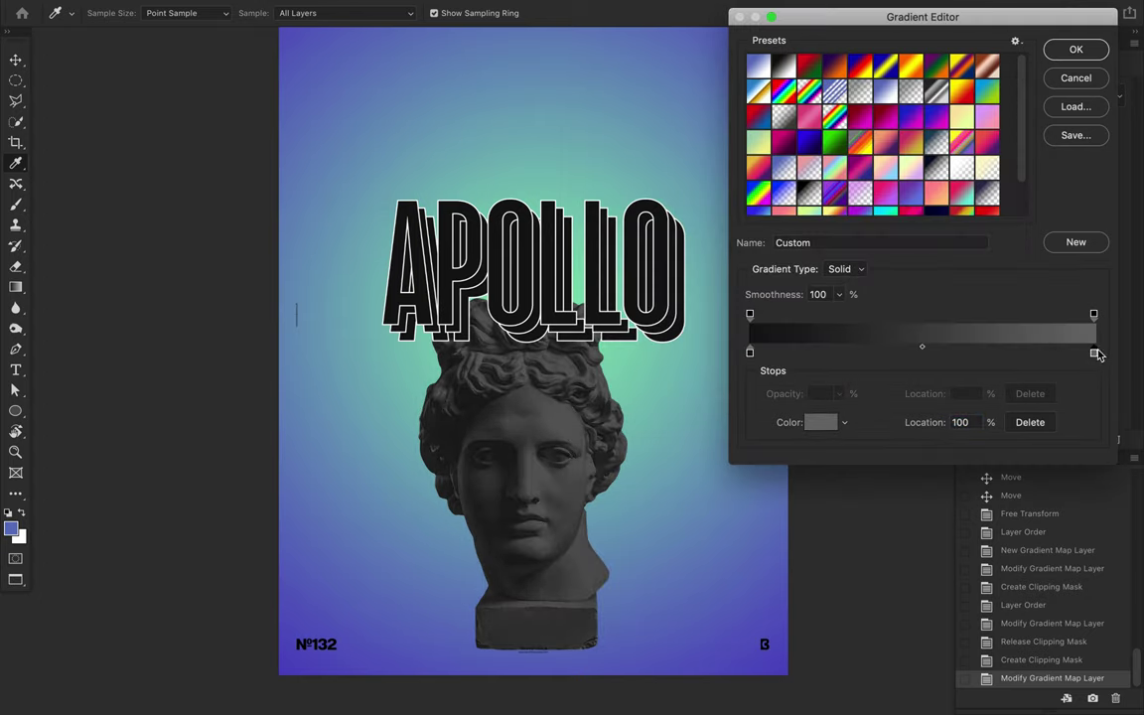
click(1075, 50)
Merge each gradient map into its statue head layer.
key(v)
click(974, 43)
key(ctrl+e)
key(ctrl+e)
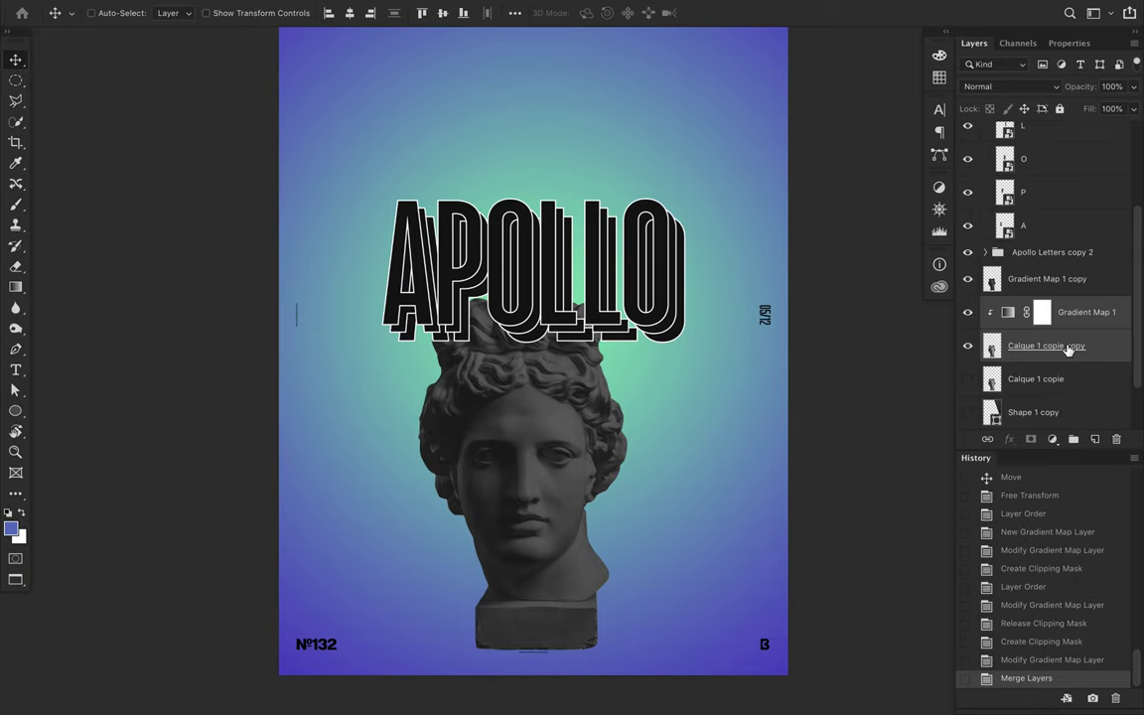
Offset the blue-green head to the right of the grey one and circle its eye.
drag(586, 387, 755, 387)
drag(686, 422, 616, 422)
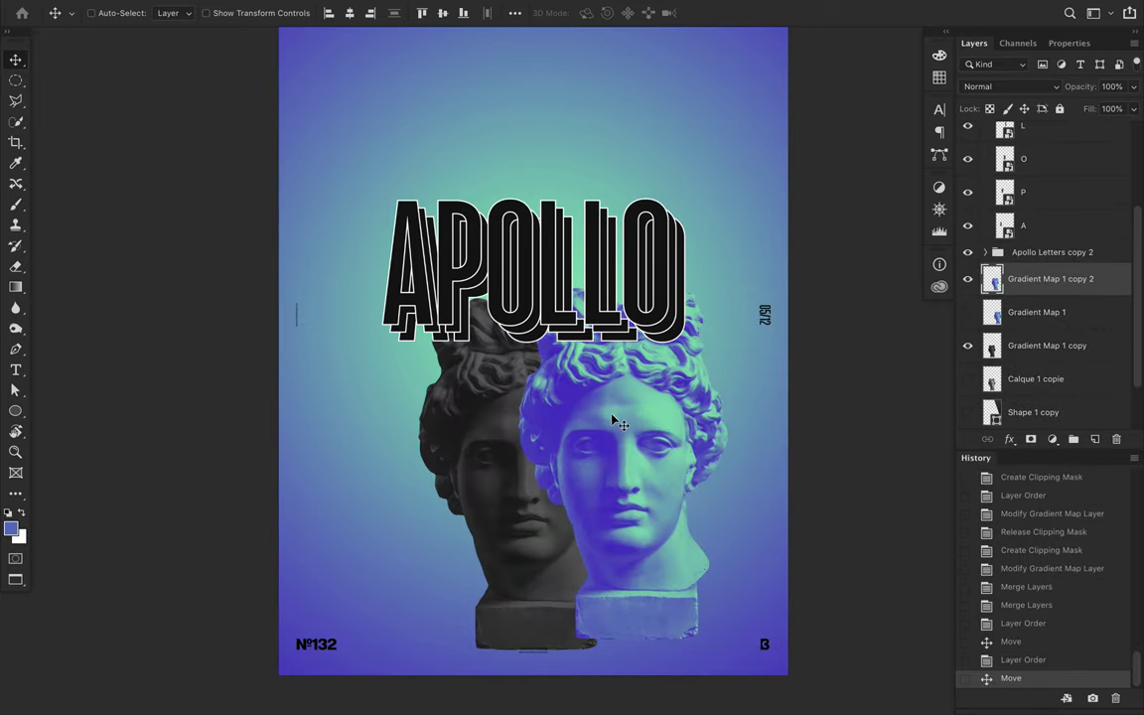
click(14, 410)
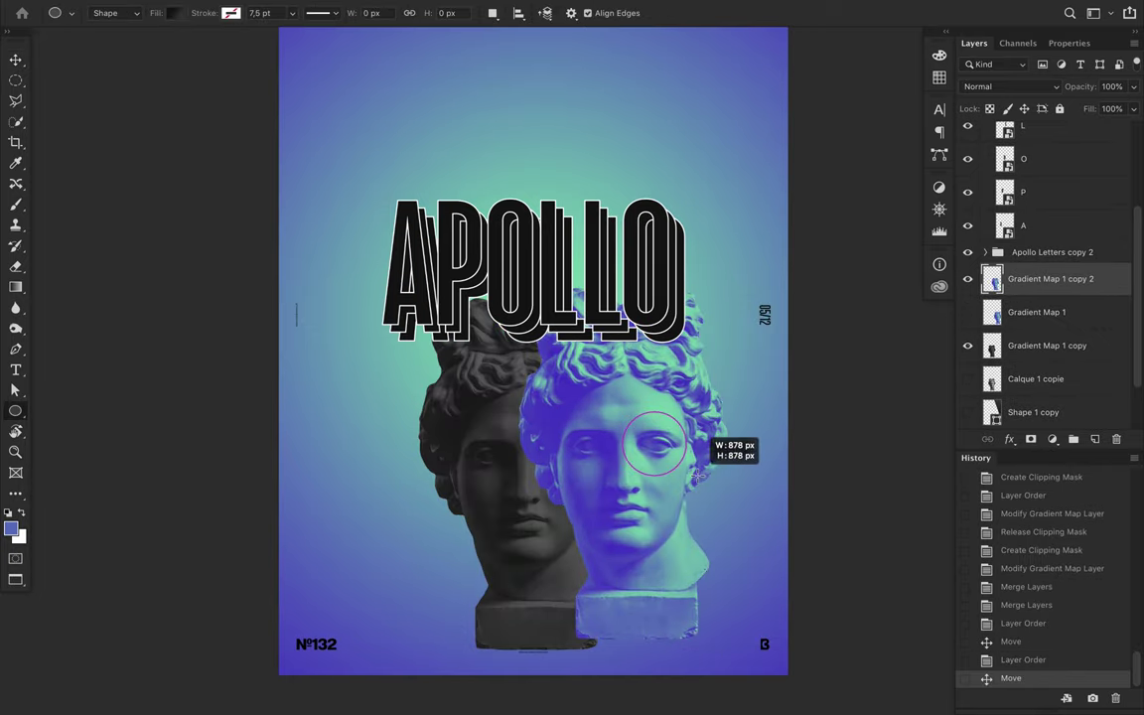
drag(698, 477, 698, 477)
key(ctrl+z)
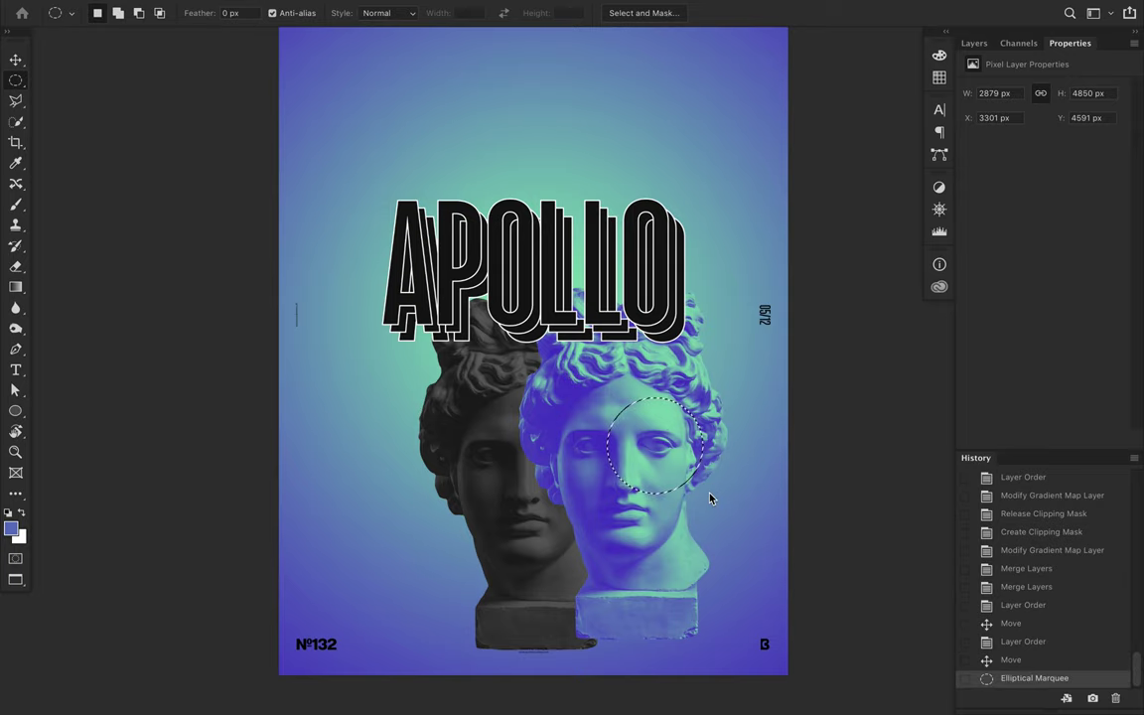
Copy the circular eye patch to a new layer and move it toward the top right.
key(ctrl+c)
key(ctrl+v)
key(v)
drag(639, 443, 660, 201)
click(975, 43)
drag(1033, 278, 1075, 179)
Place the eye patch below Apollo Letters copy 2 at top right and enlarge it.
key(ctrl+t)
drag(663, 152, 663, 139)
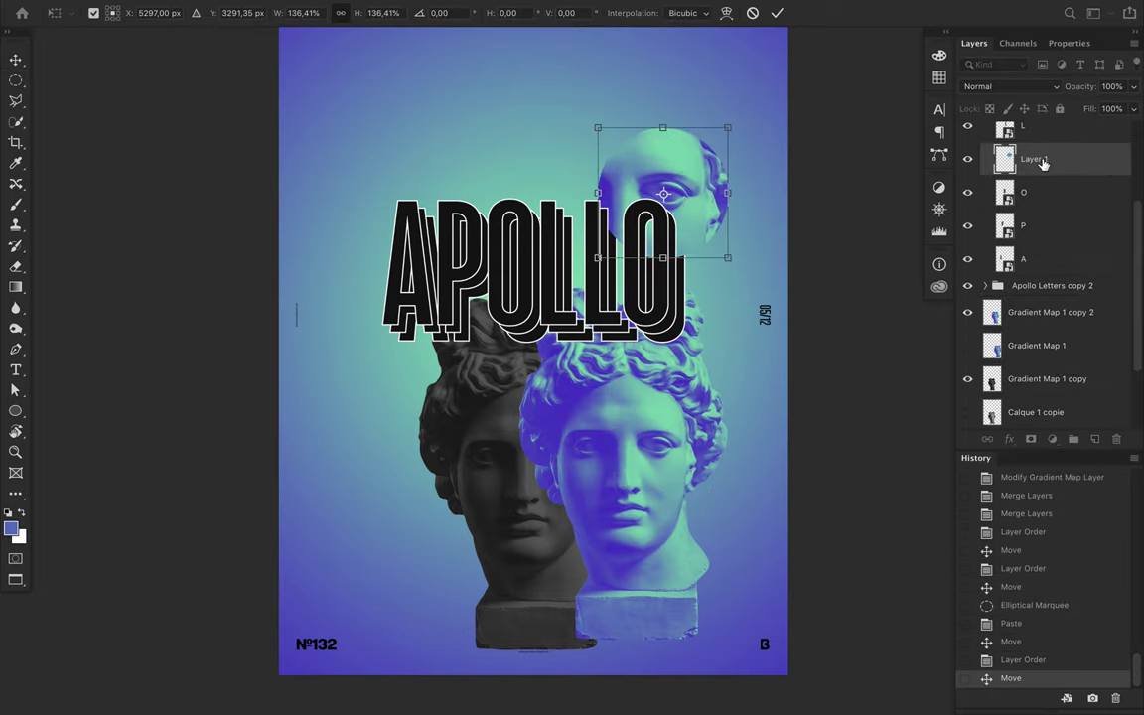
drag(1042, 158, 1033, 278)
drag(662, 199, 668, 177)
key(ctrl+t)
drag(652, 117, 647, 58)
Soften the eye patch with a strong Gaussian Blur.
key(Return)
click(390, 8)
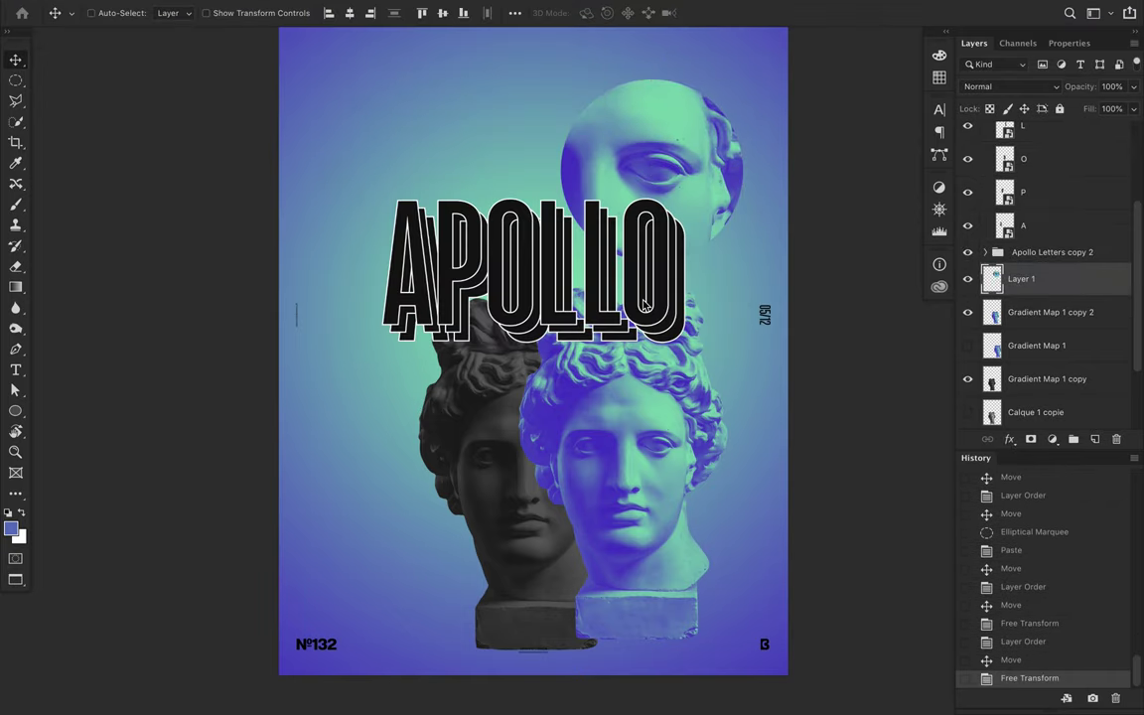
click(646, 257)
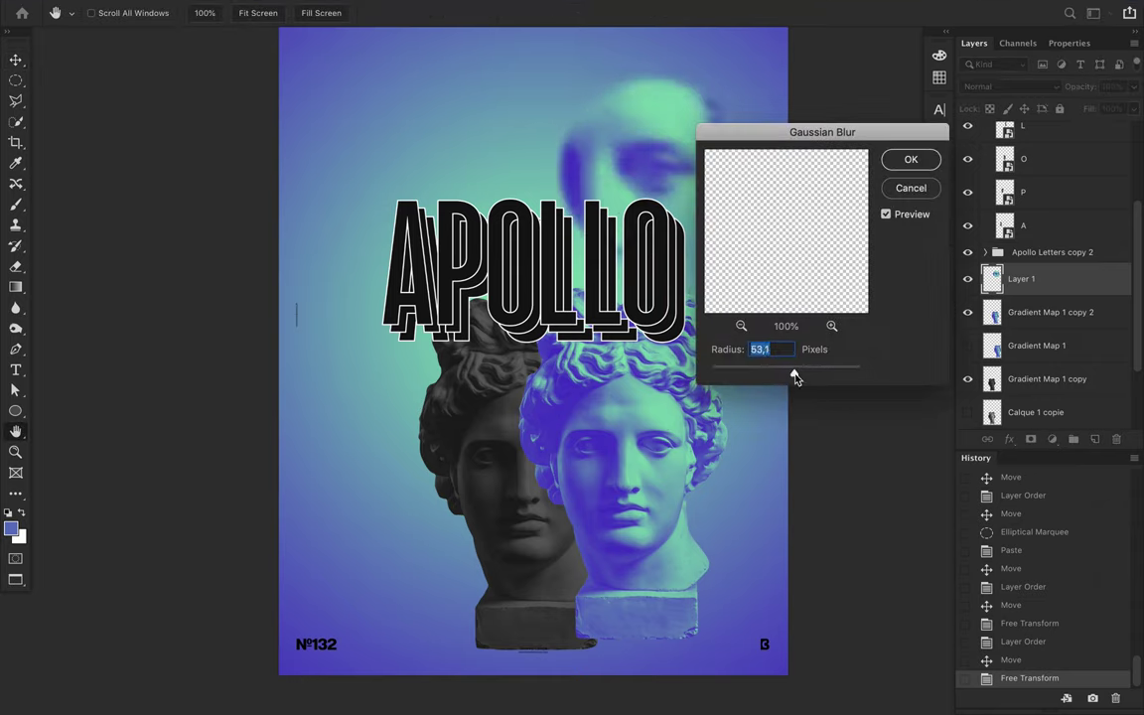
click(911, 160)
Shift the blurred patch further right, keep Normal blend mode, and raise APOLLO slightly.
key(v)
drag(571, 176, 713, 196)
click(1013, 87)
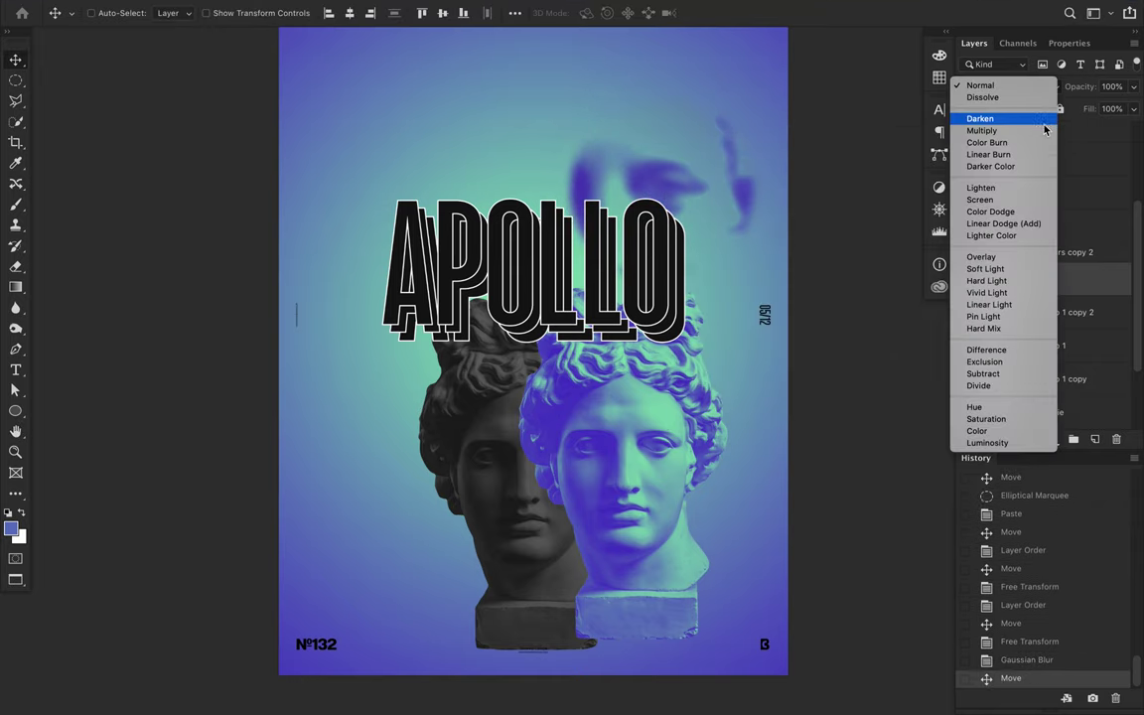
click(924, 263)
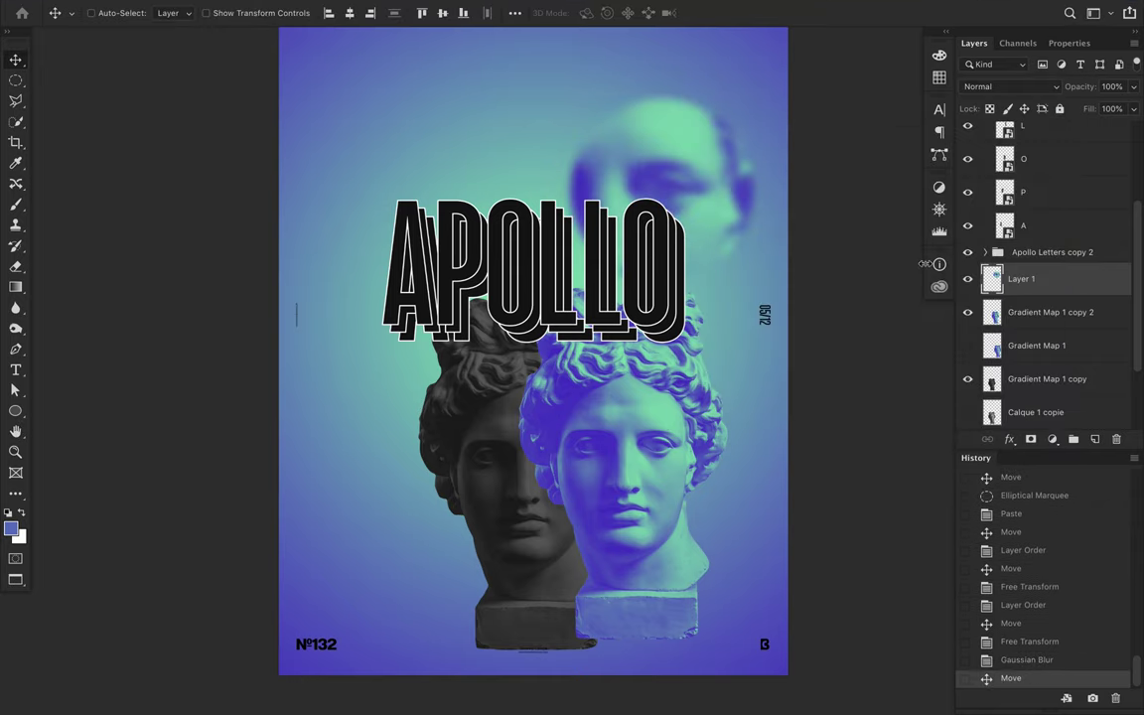
drag(635, 198, 651, 178)
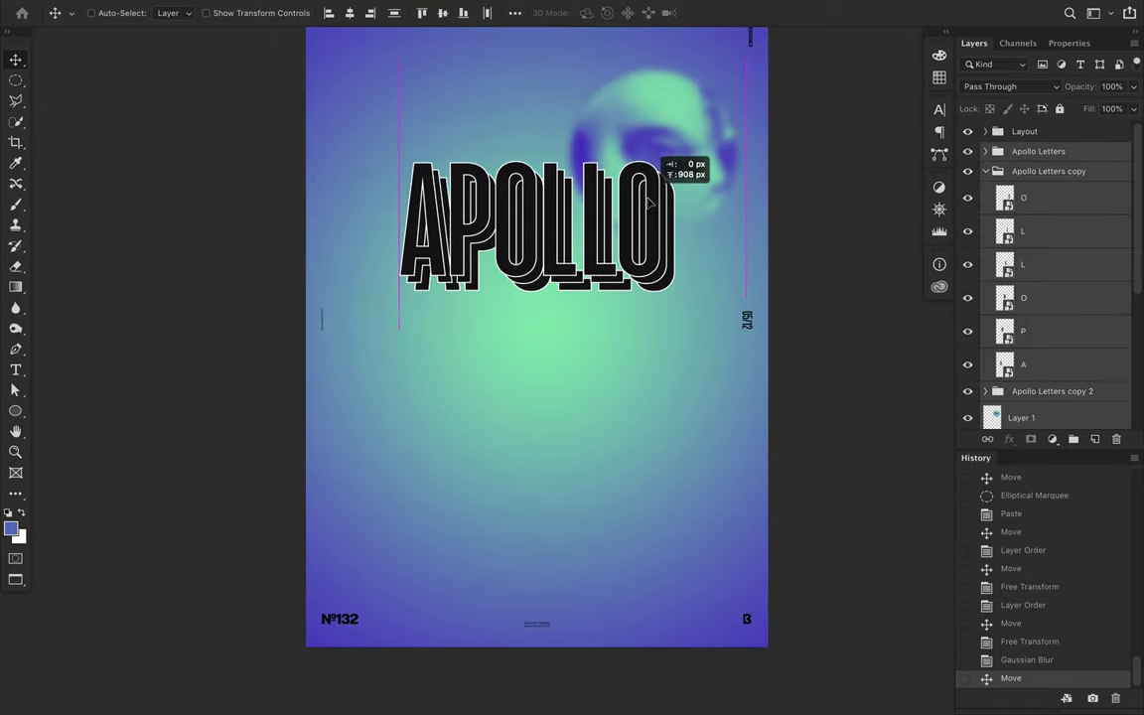
Enlarge the APOLLO letters to about 119% and fill a new layer with a dark gradient.
key(ctrl+t)
drag(581, 310, 580, 353)
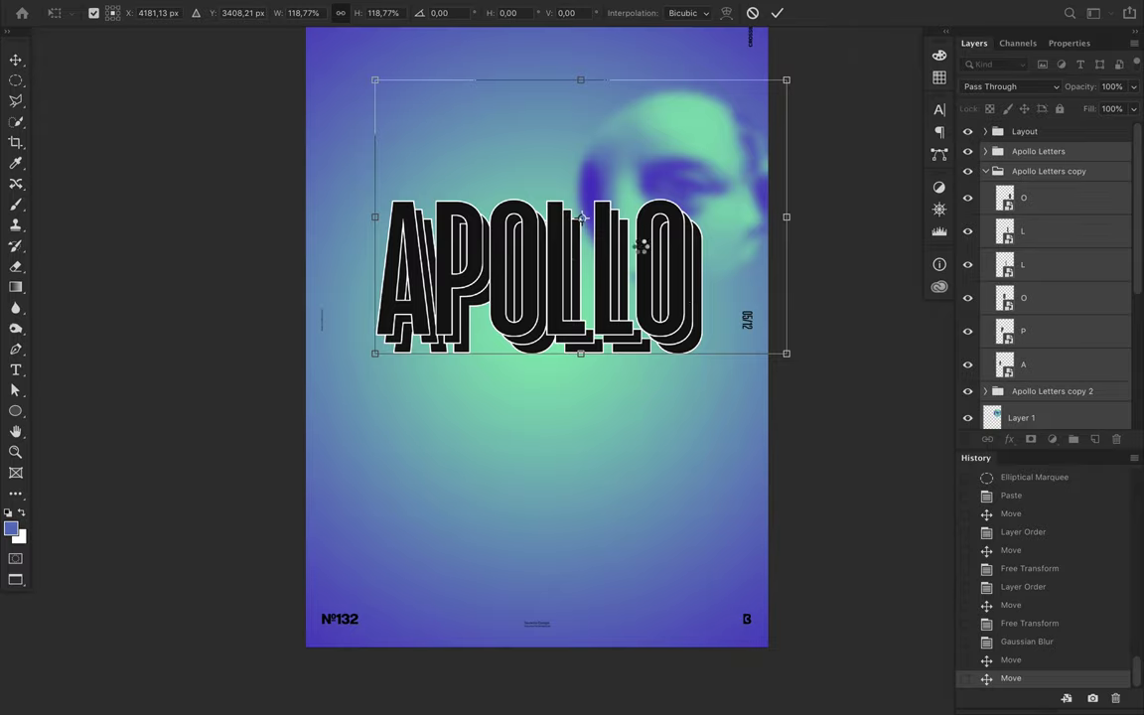
key(Return)
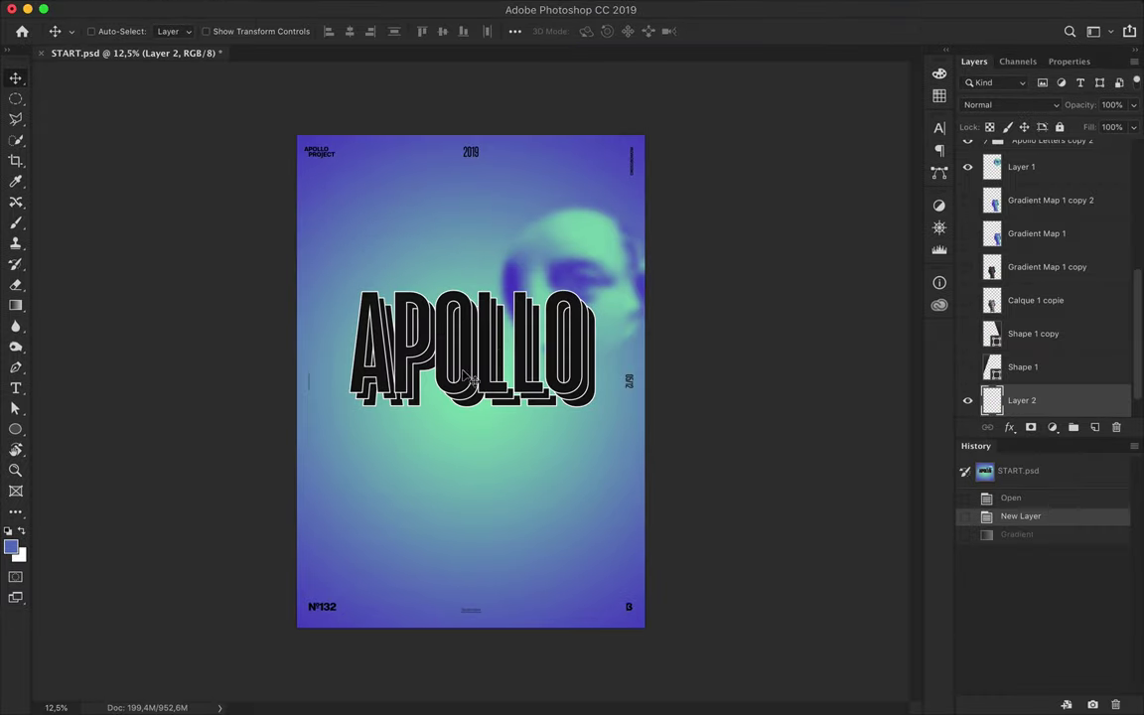
drag(733, 374, 736, 374)
Shrink the blurred face circle to about 73%, nest it in the second letters copy, shift it up-left.
key(v)
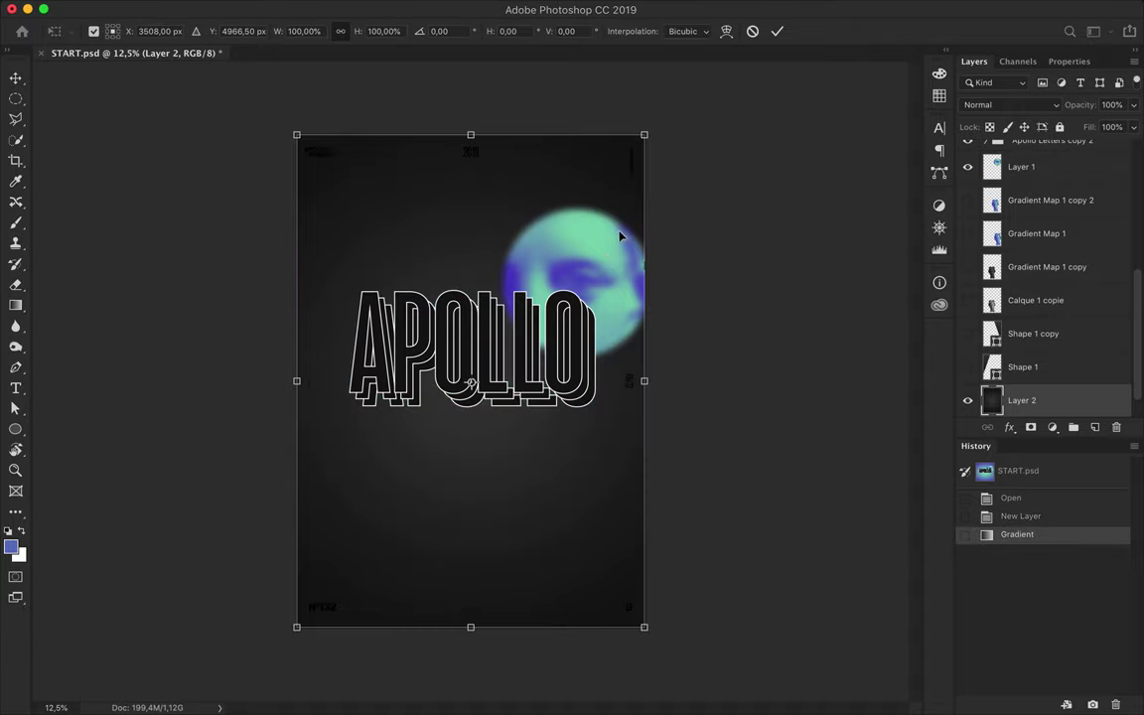
click(606, 248)
key(ctrl+t)
drag(659, 193, 603, 260)
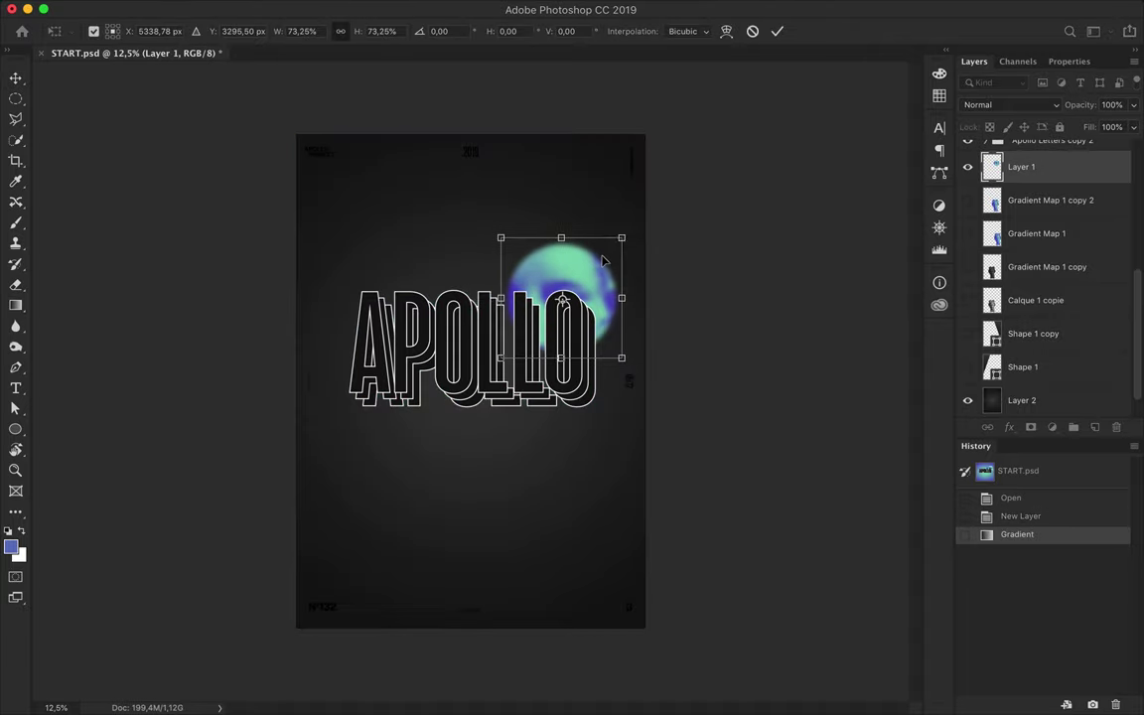
key(Return)
drag(1022, 166, 1013, 288)
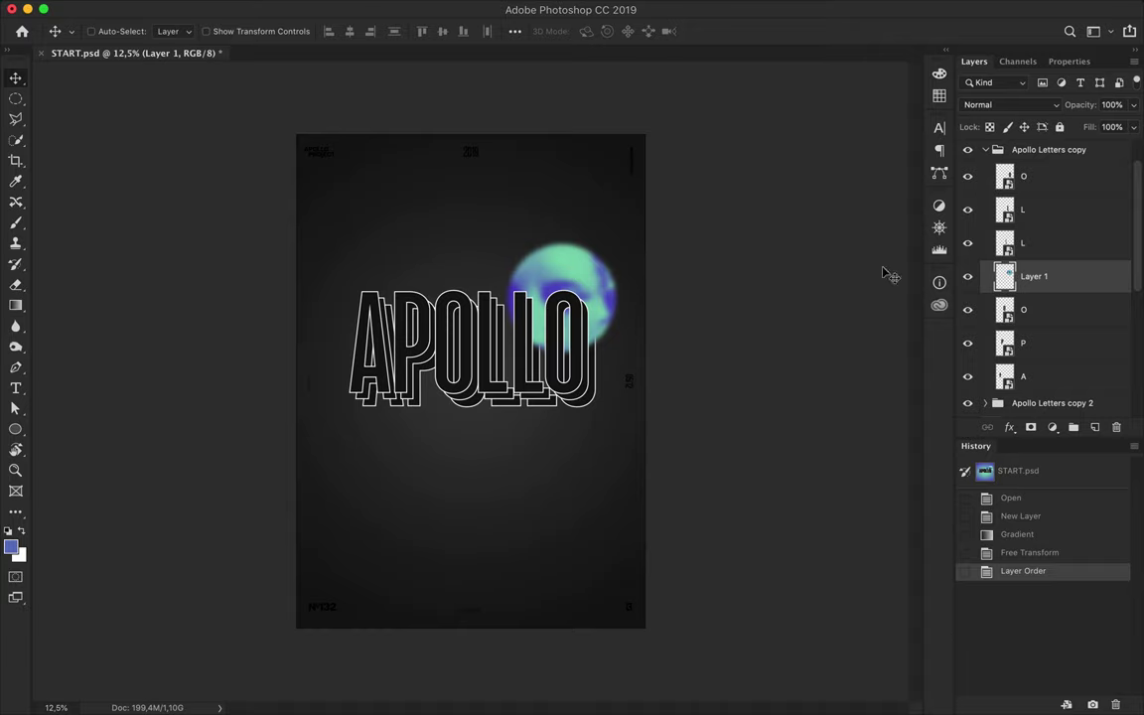
scroll(1044, 251, down, 2)
mouse_move(1075, 277)
mouse_down()
mouse_move(1043, 379)
mouse_move(1035, 350)
mouse_up()
drag(509, 256, 494, 241)
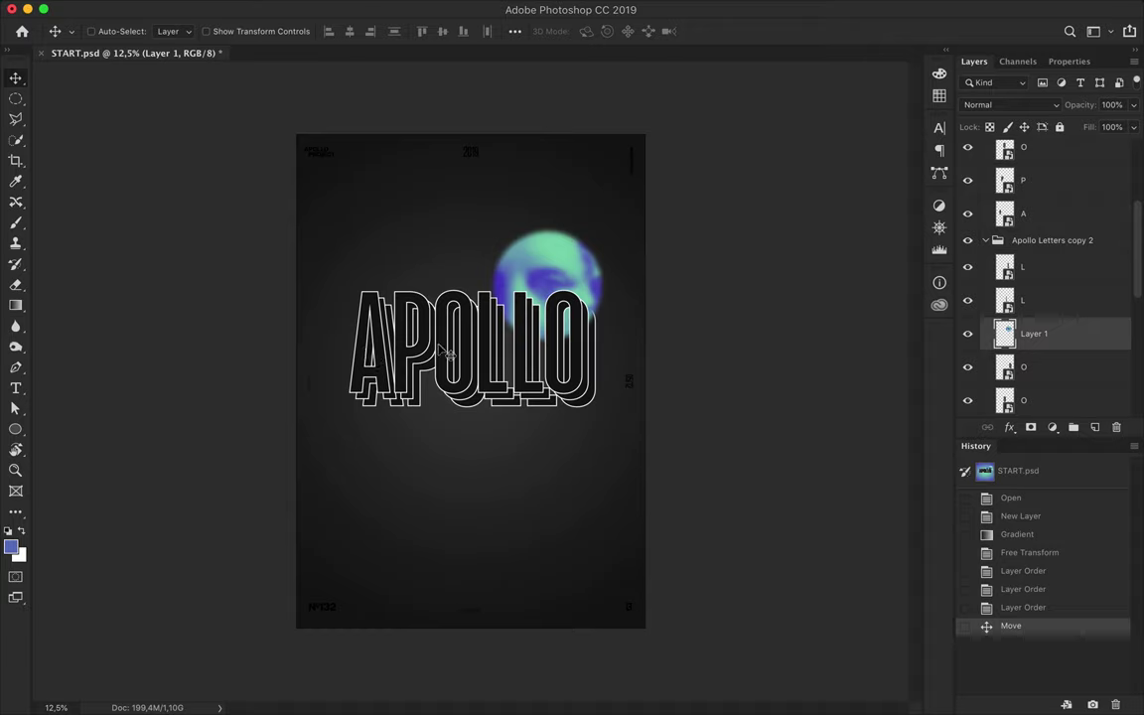
Make the small poster text layers white.
scroll(1043, 278, up, 5)
scroll(1043, 279, up, 5)
click(1053, 179)
shift+click(1043, 332)
key(ctrl+t)
key(Escape)
key(t)
click(647, 31)
click(965, 117)
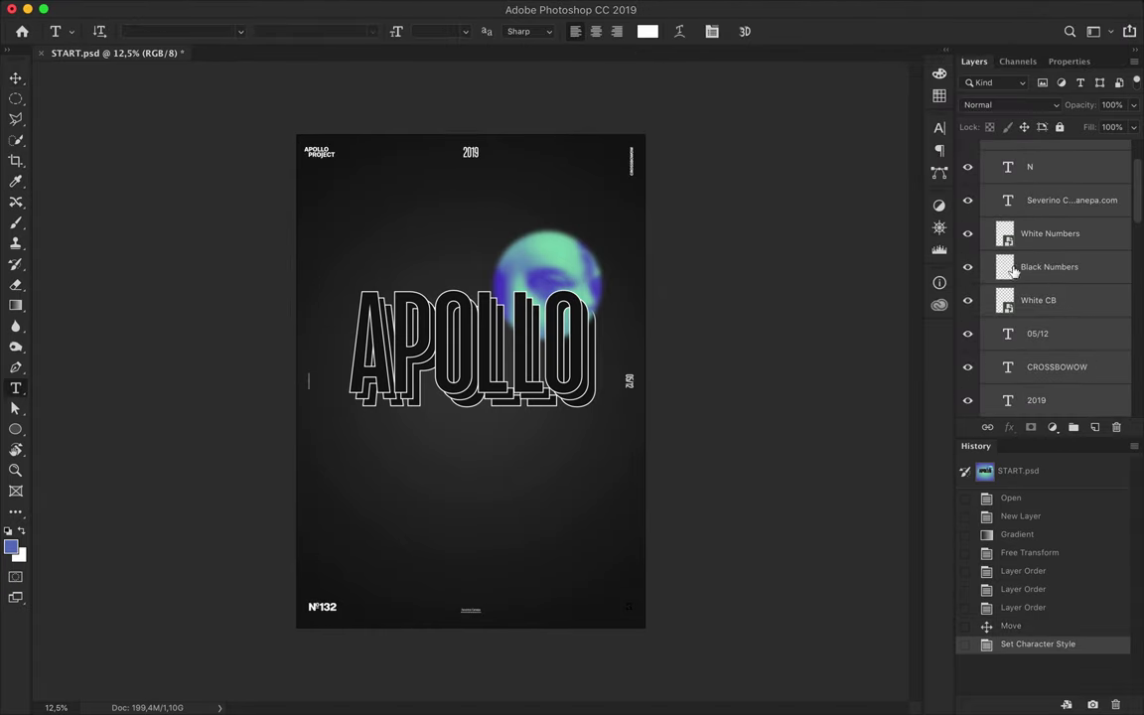
Delete the Black Numbers layer and make the blue-green statue bust visible again.
click(991, 281)
key(Delete)
key(v)
key(ctrl+0)
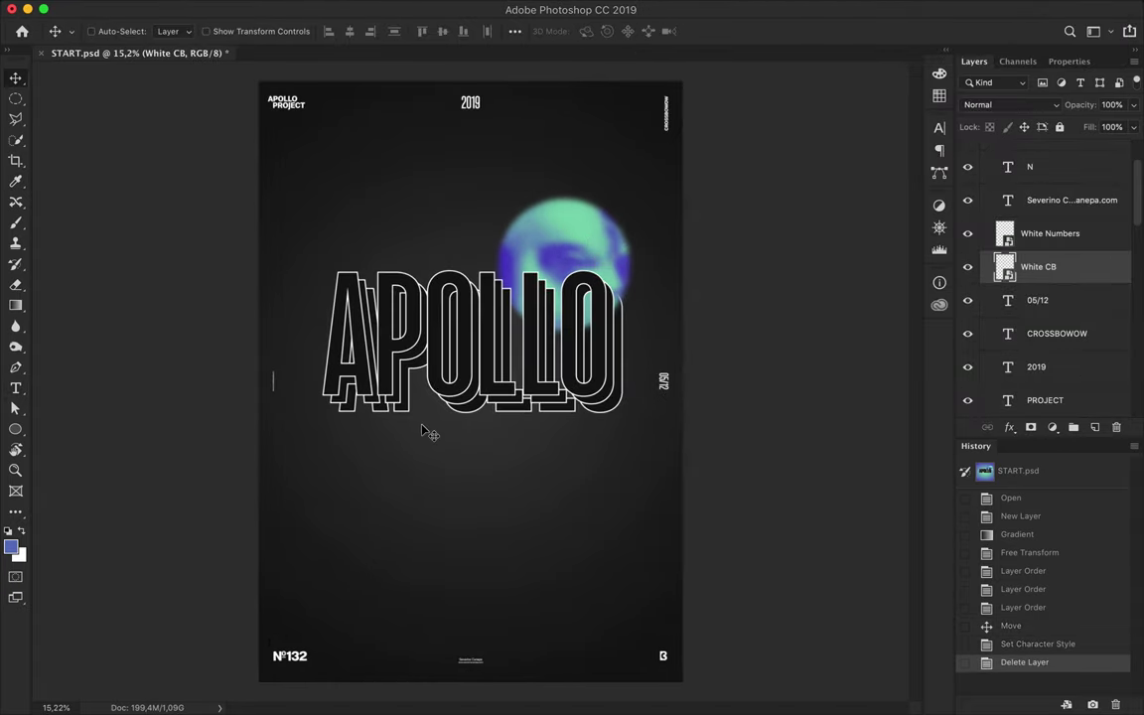
scroll(1043, 298, down, 5)
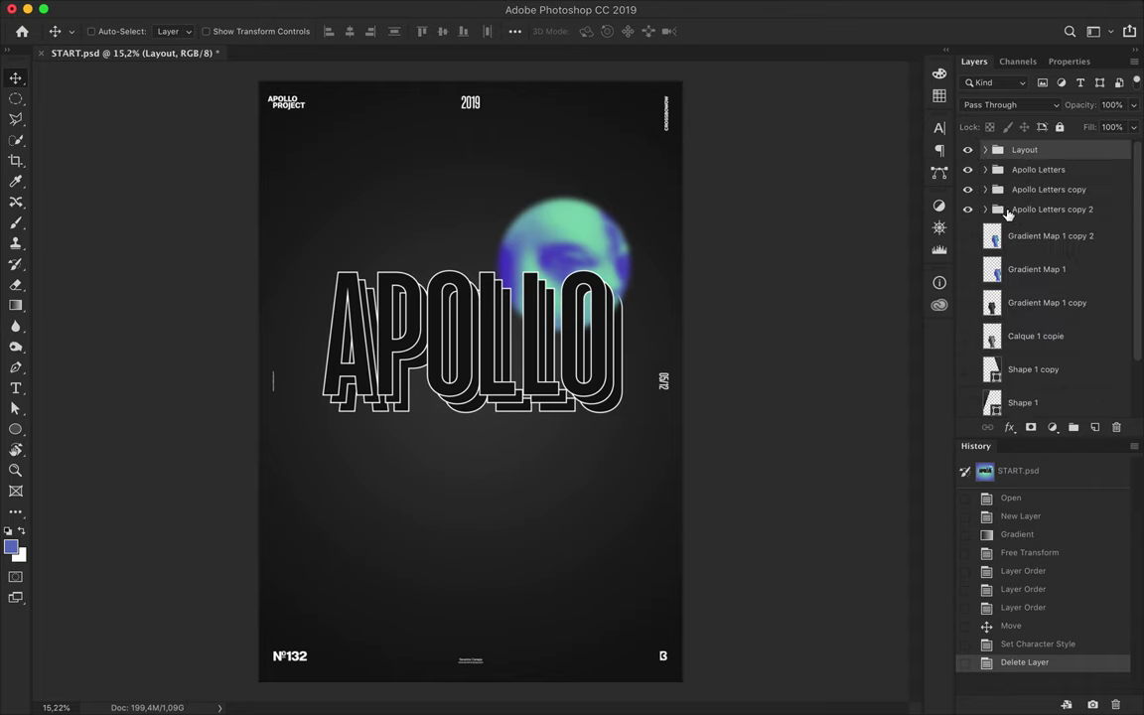
click(967, 202)
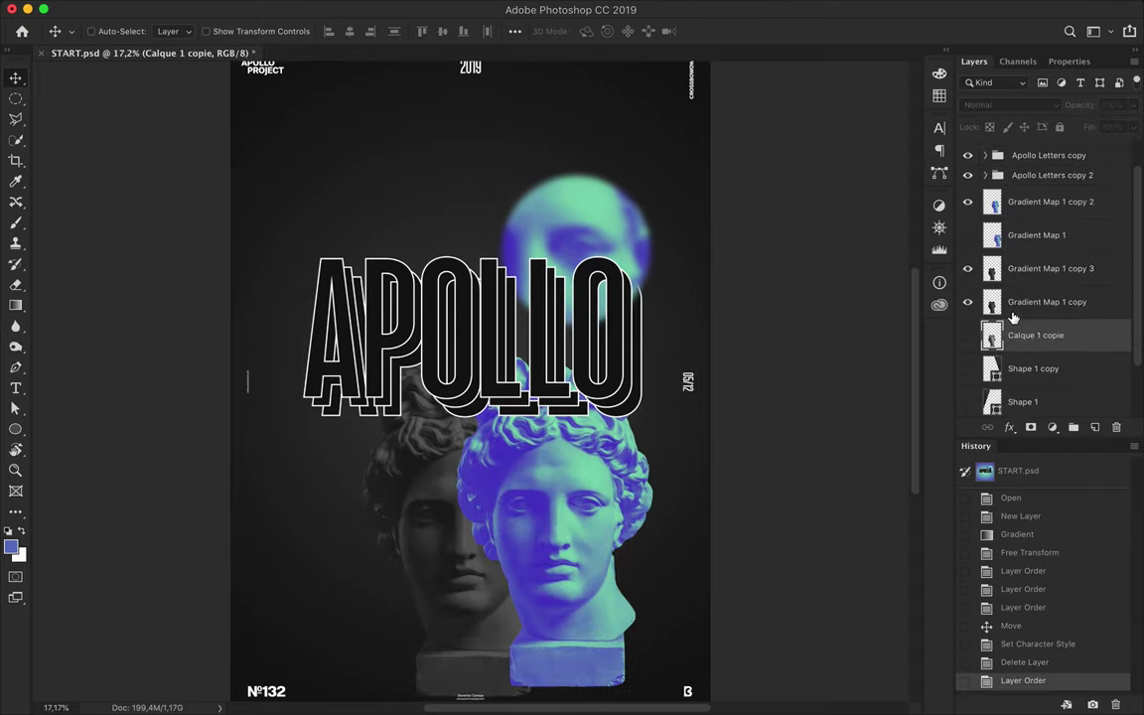
click(1043, 268)
Move the grey bust left and paste a diagonal strip of it just below Apollo Letters.
drag(495, 552, 402, 531)
click(334, 340)
key(BackSpace)
click(18, 119)
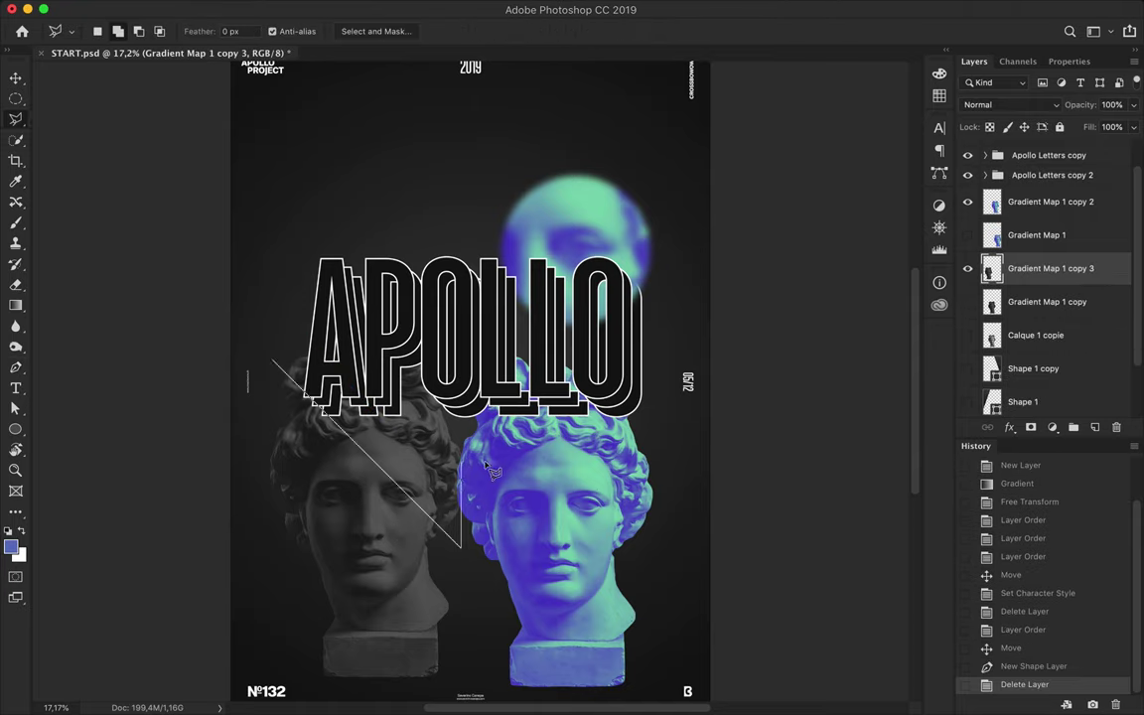
click(283, 351)
key(ctrl+c)
key(ctrl+v)
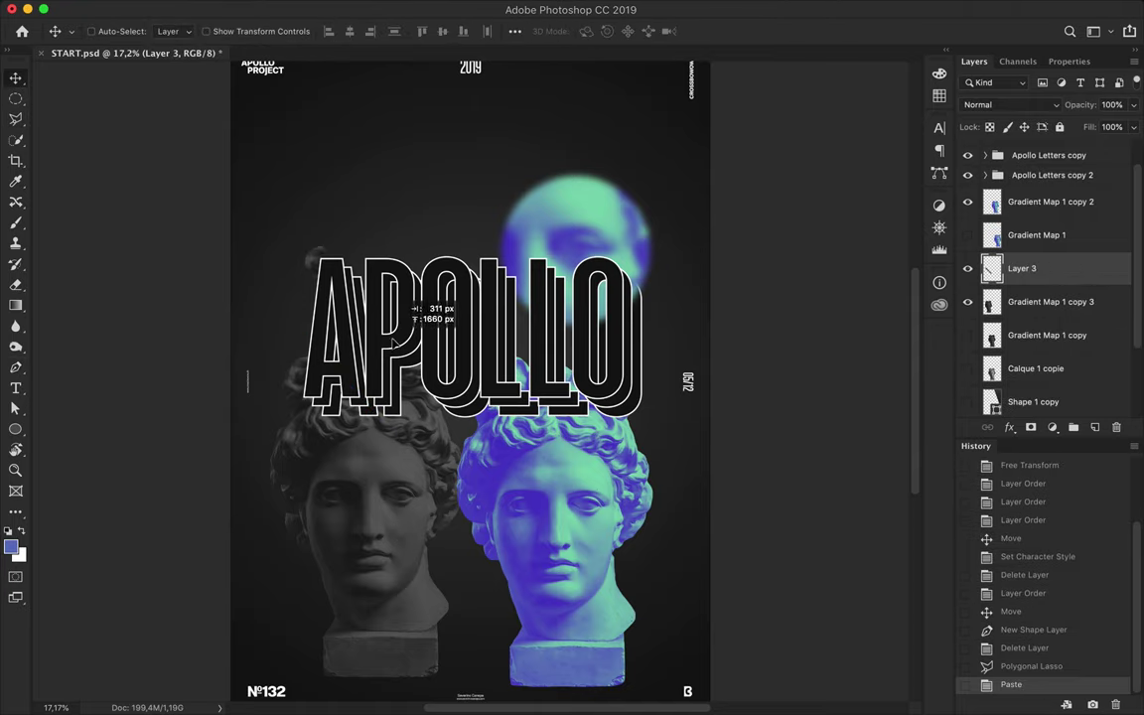
drag(475, 301, 455, 295)
drag(1033, 269, 1027, 187)
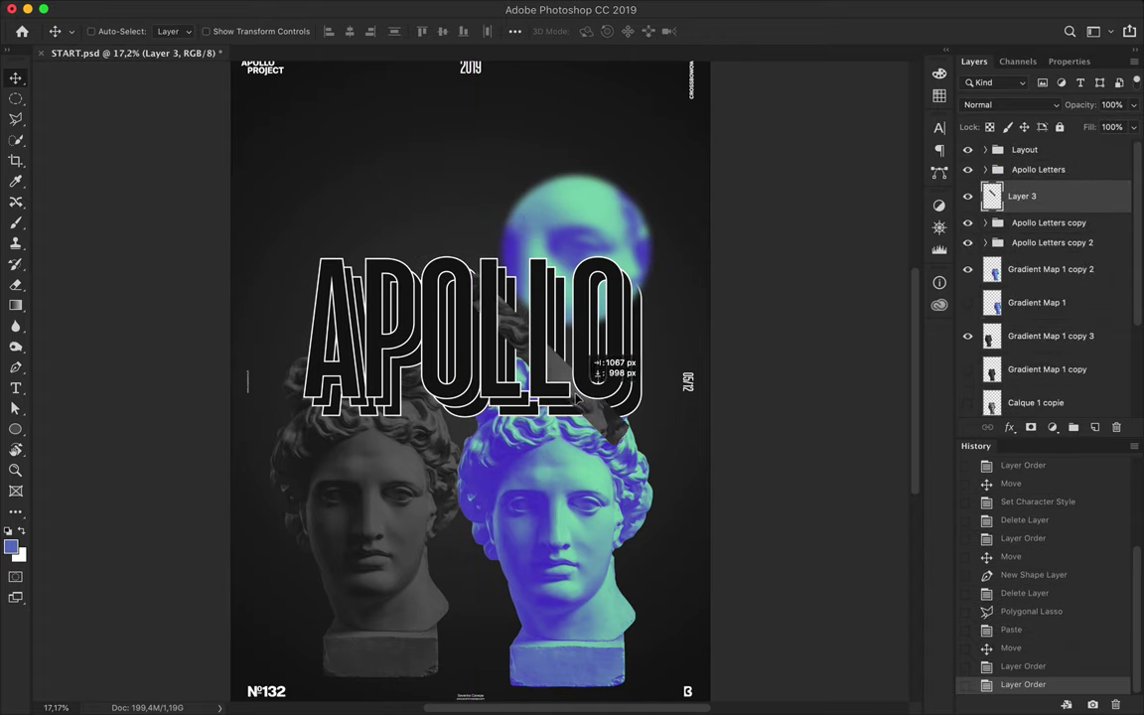
drag(574, 395, 615, 397)
Copy a diagonal strip of the blue-green bust to a new layer, moved to the upper left.
ctrl+click(469, 462)
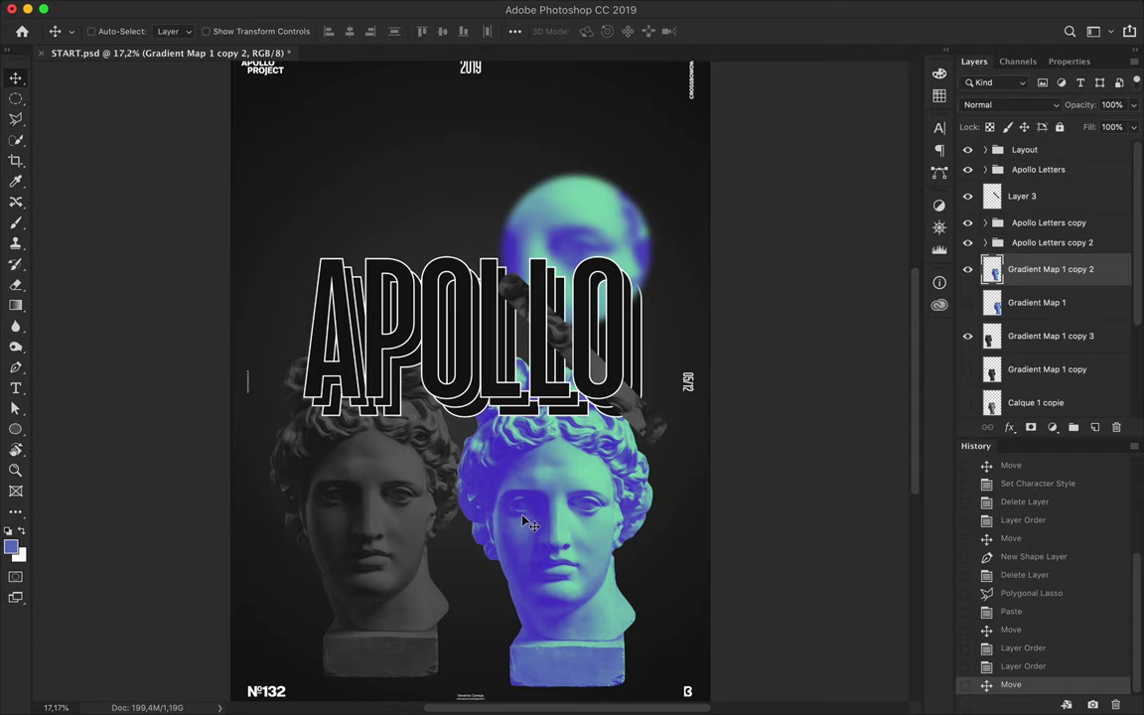
key(l)
click(433, 512)
click(616, 327)
click(437, 517)
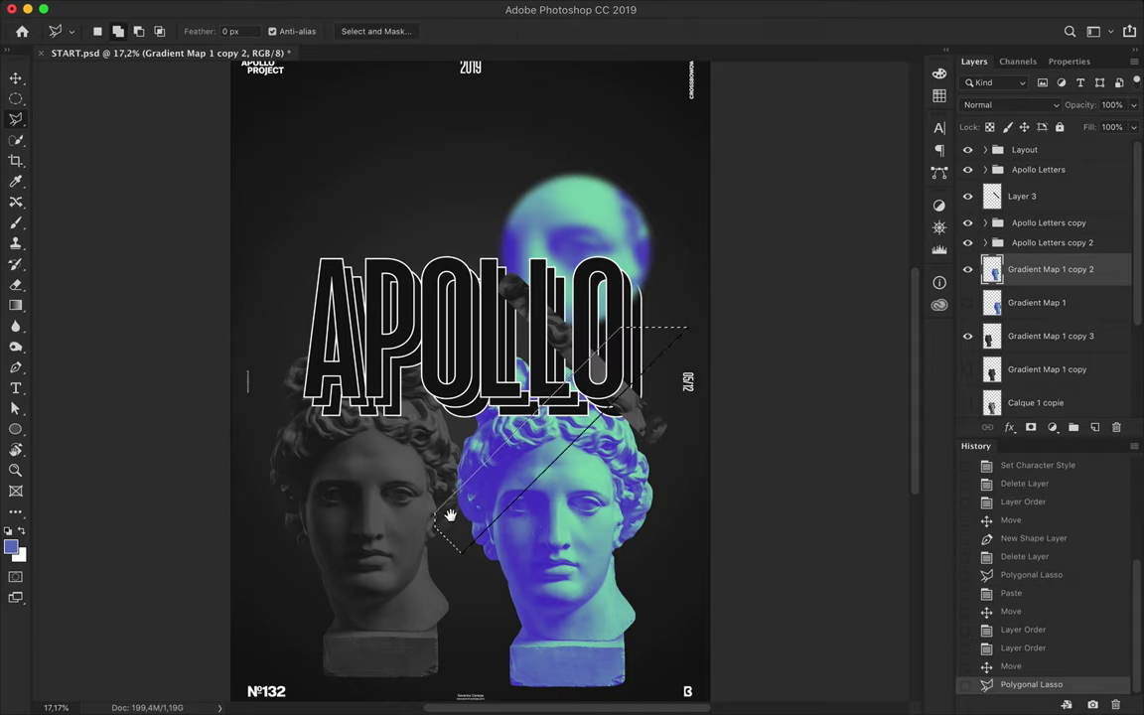
key(ctrl+c)
key(ctrl+v)
key(v)
drag(417, 429, 254, 278)
drag(1068, 270, 1033, 161)
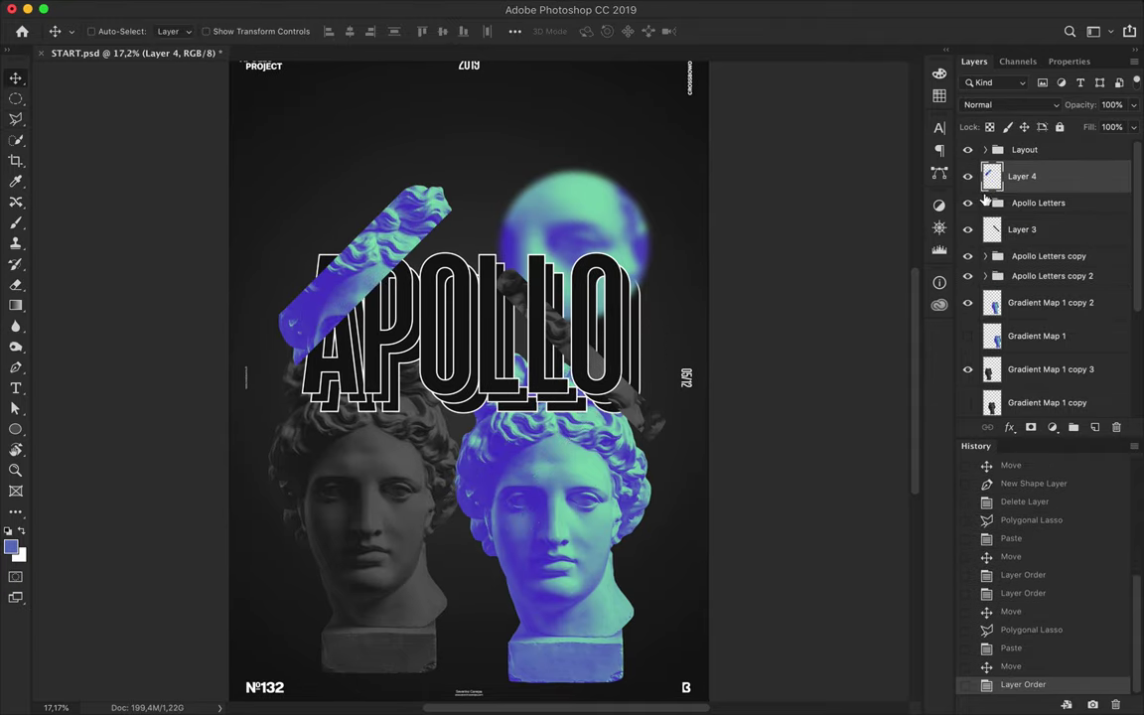
Place the blue strip between the O and P inside Apollo Letters and enlarge it.
click(985, 169)
drag(1029, 238, 1049, 320)
key(ctrl+bracketleft)
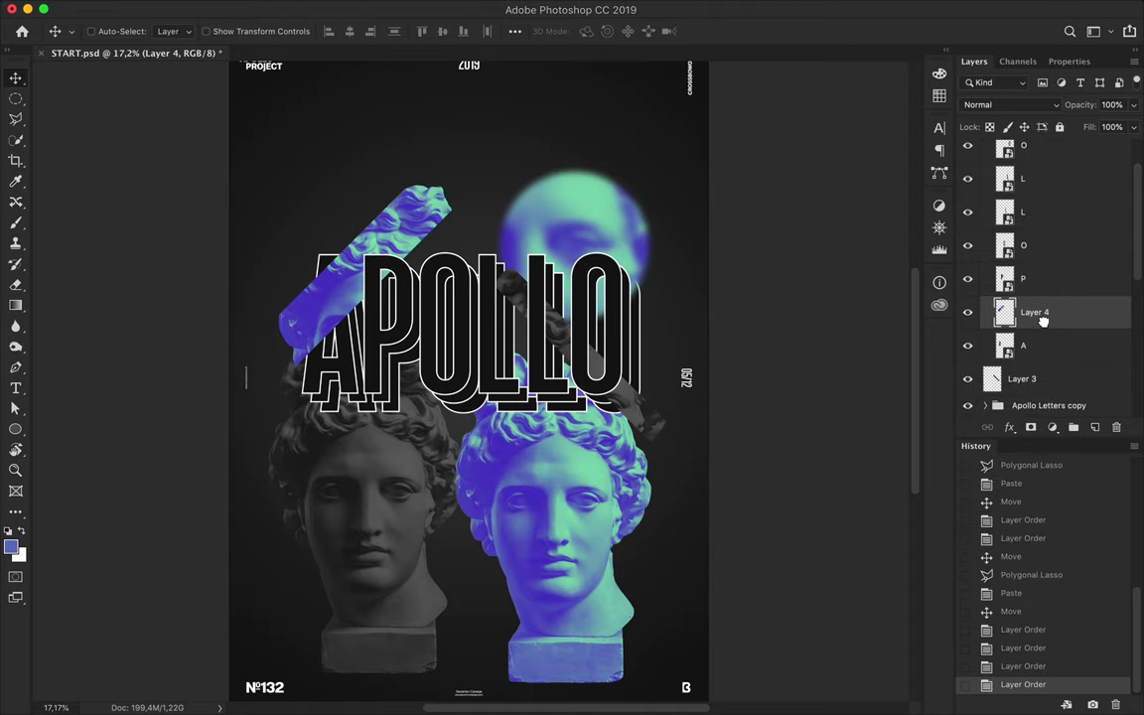
key(ctrl+bracketleft)
mouse_move(385, 246)
mouse_down()
mouse_move(398, 234)
mouse_move(483, 248)
mouse_up()
key(ctrl+t)
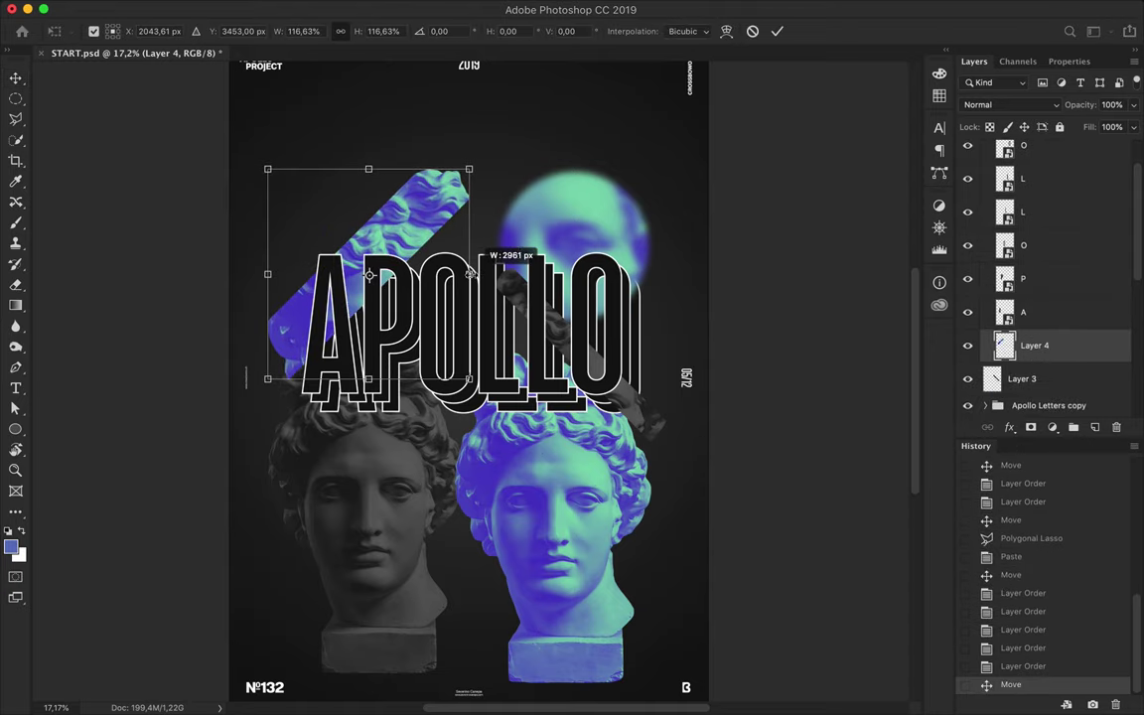
key(Return)
Delete both trial strips and paste a blue face strip onto the letters below the A.
key(Delete)
key(Delete)
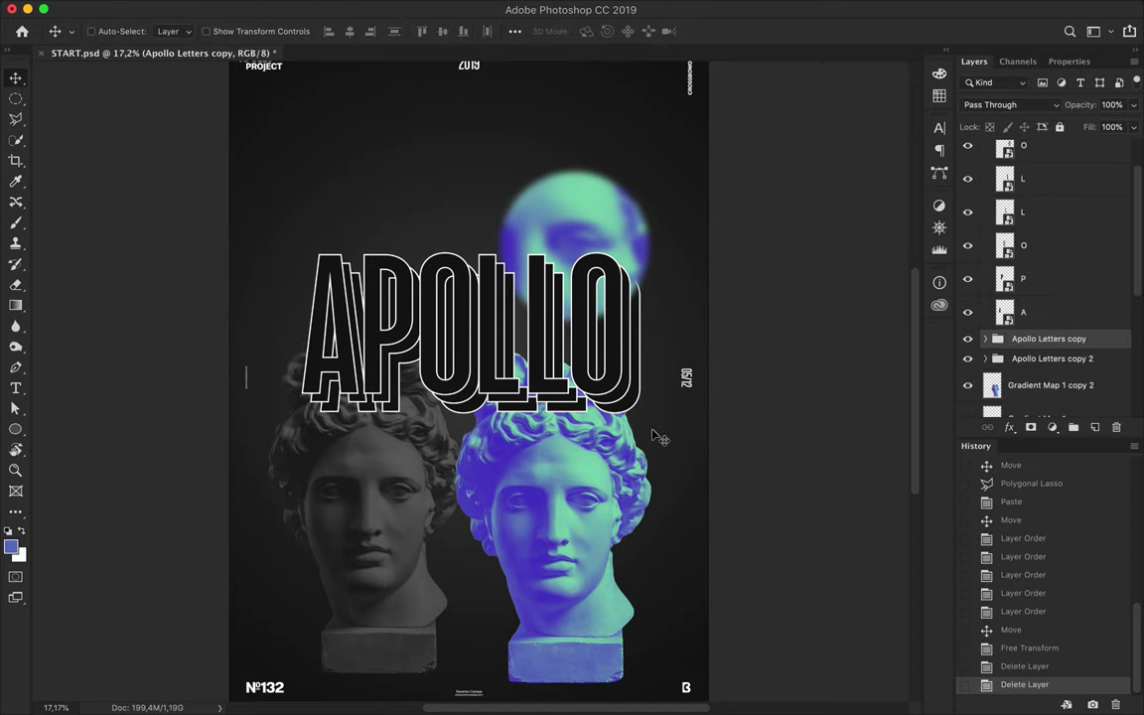
click(1004, 199)
key(ctrl+c)
key(ctrl+v)
key(v)
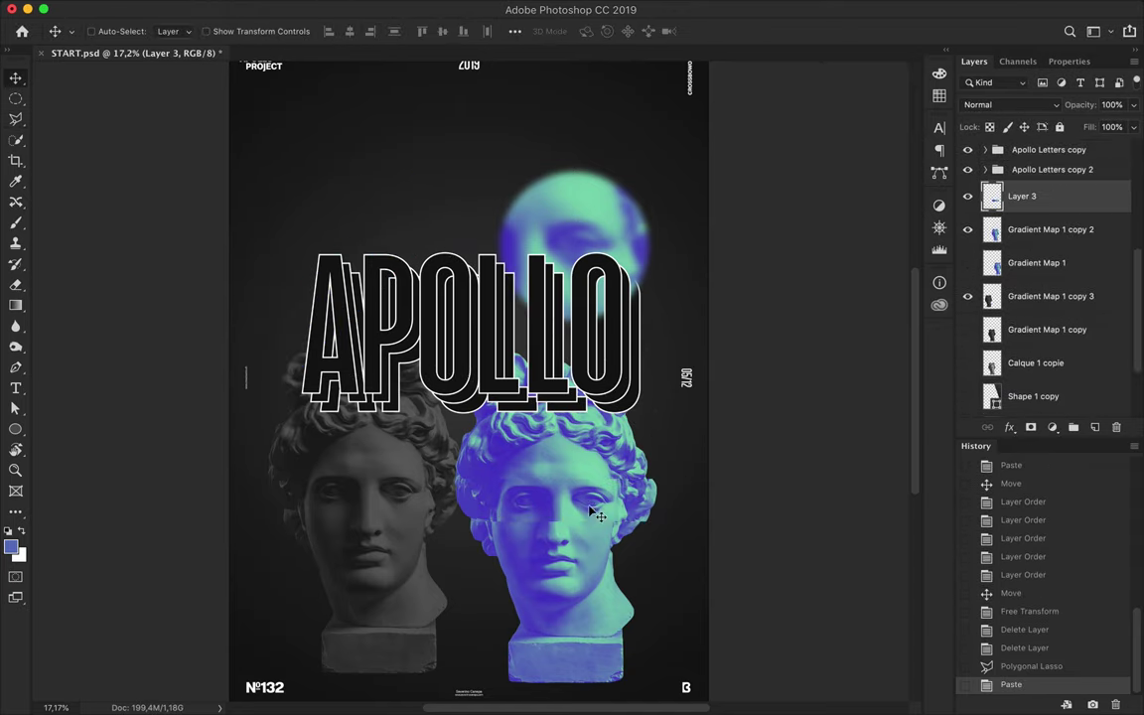
drag(595, 510, 407, 327)
mouse_move(1033, 383)
mouse_down()
mouse_move(1036, 212)
mouse_move(1036, 312)
mouse_up()
drag(447, 328, 447, 318)
key(ctrl+t)
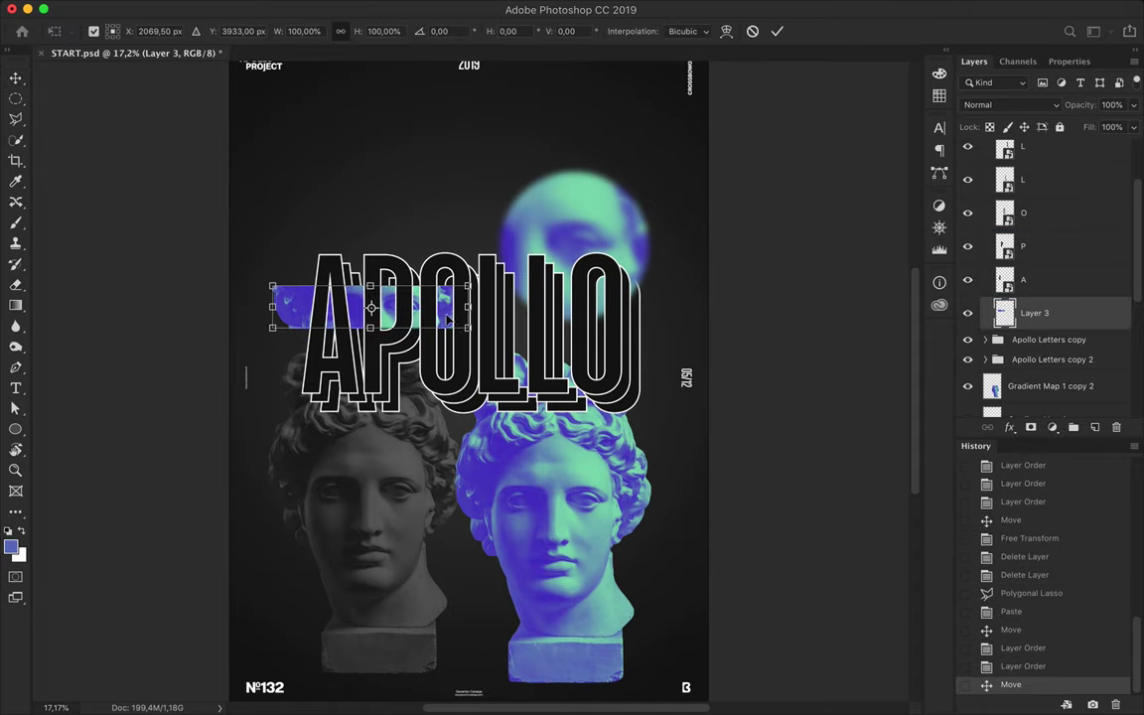
key(Return)
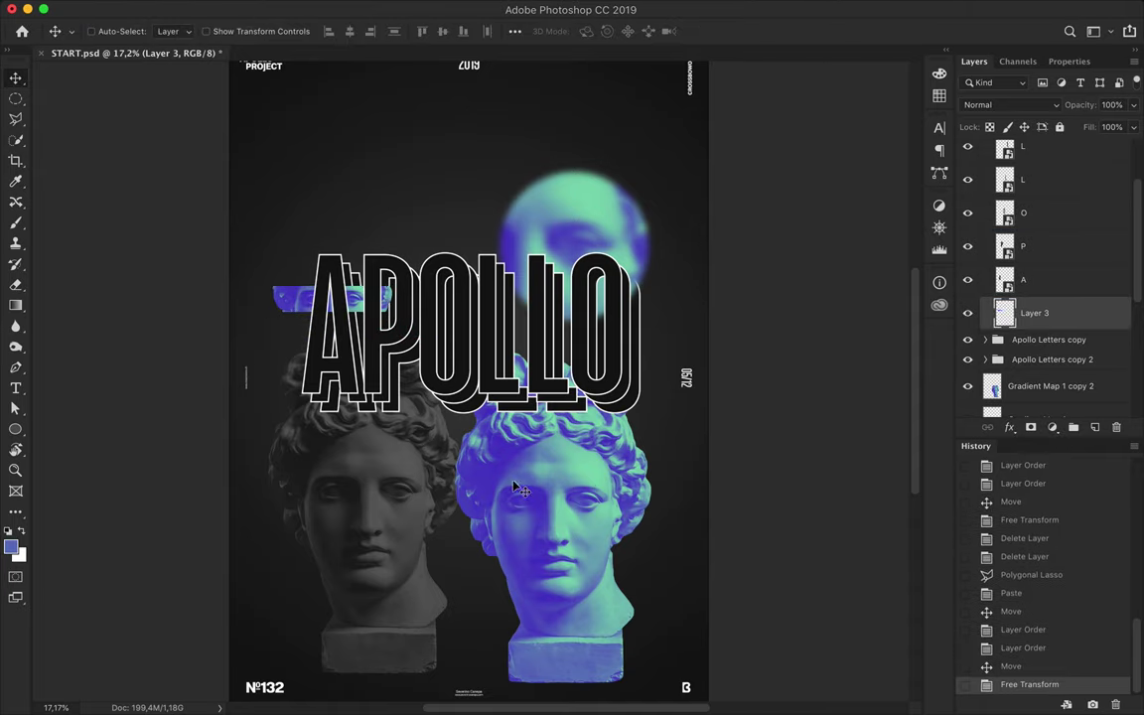
Paste a thin strip across the blue bust's nose over OLLO, between the O and P.
click(1051, 385)
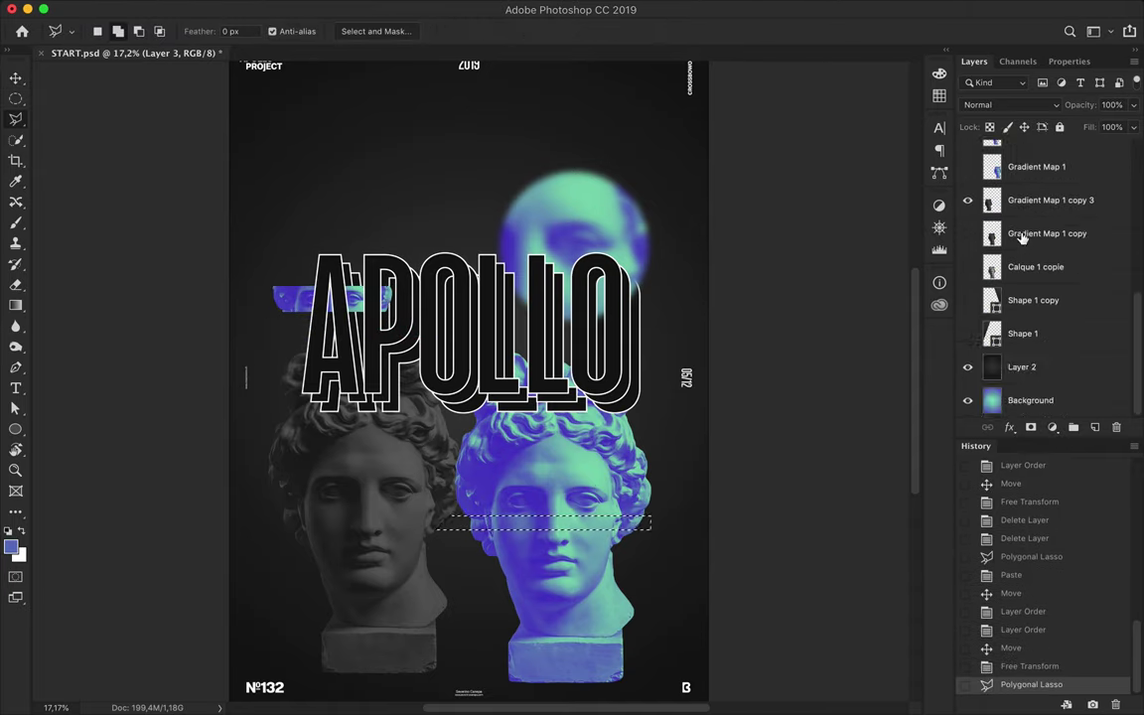
key(ctrl+shift+c)
key(ctrl+v)
key(v)
drag(546, 523, 566, 338)
mouse_move(1023, 363)
mouse_down()
mouse_move(1048, 121)
mouse_move(1064, 230)
mouse_up()
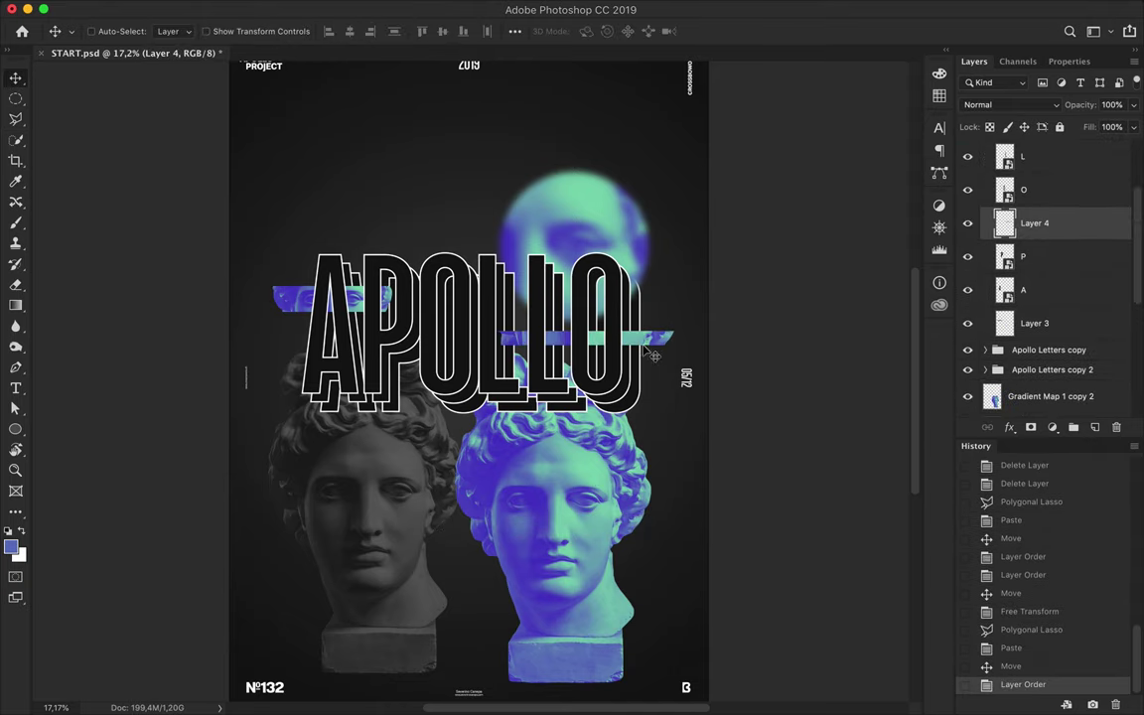
click(1033, 363)
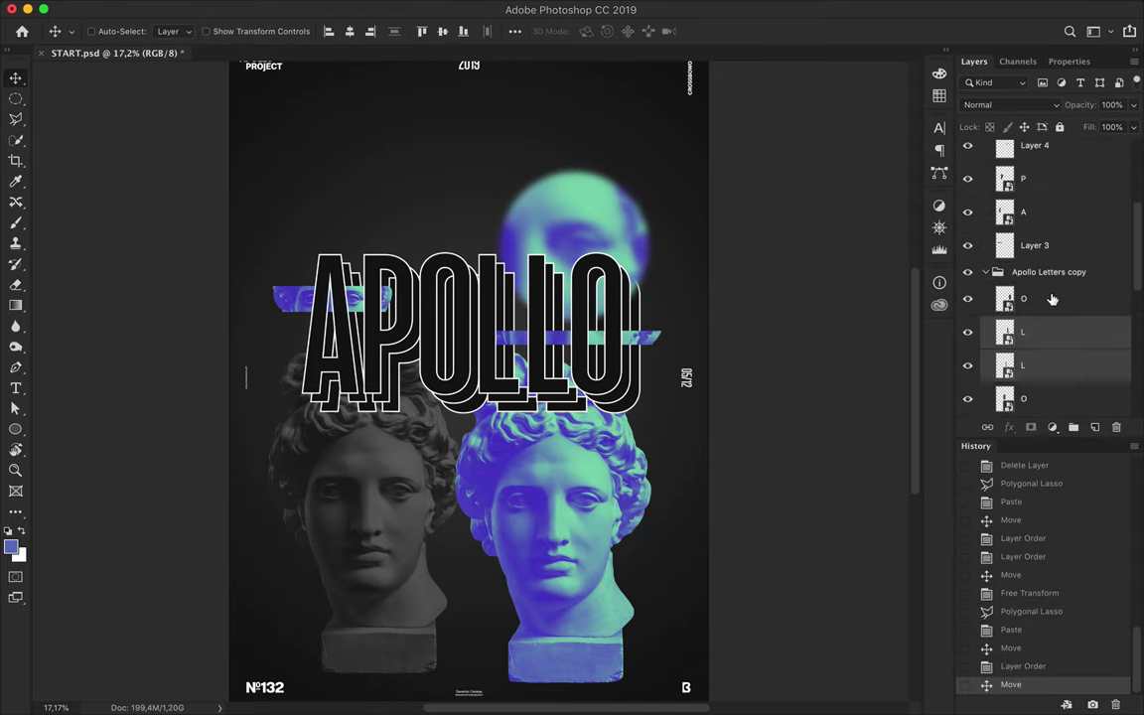
scroll(752, 303, up, 1)
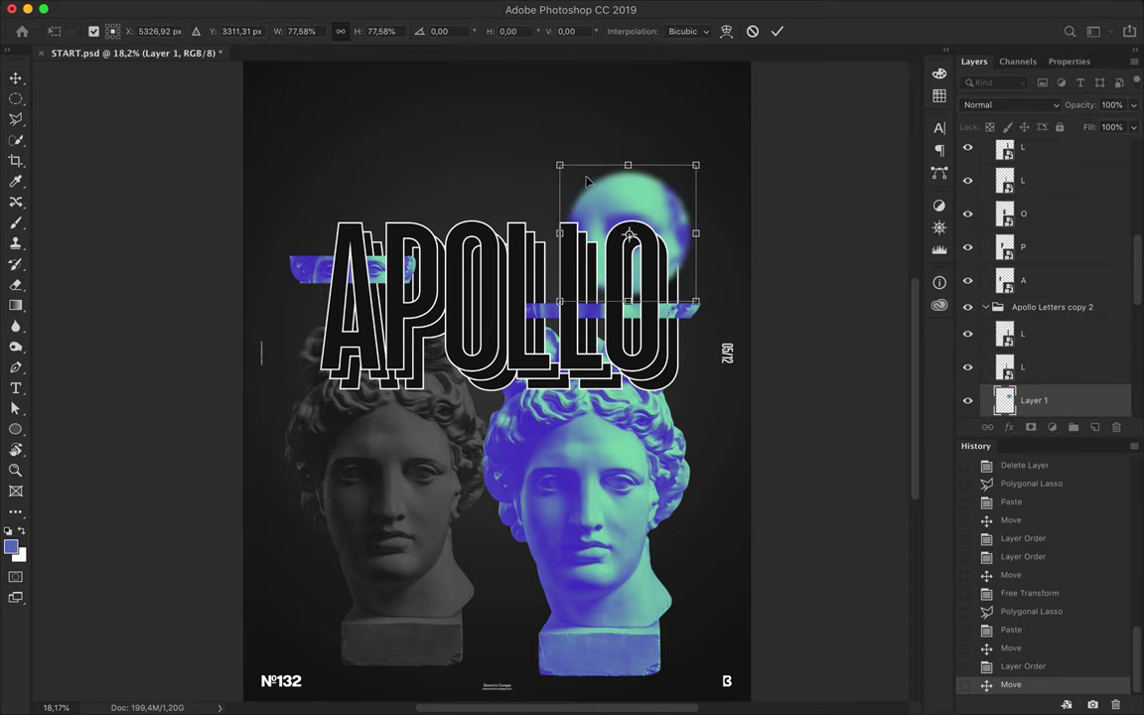
Delete the trial strip layers and the blurred head sphere.
drag(616, 194, 641, 189)
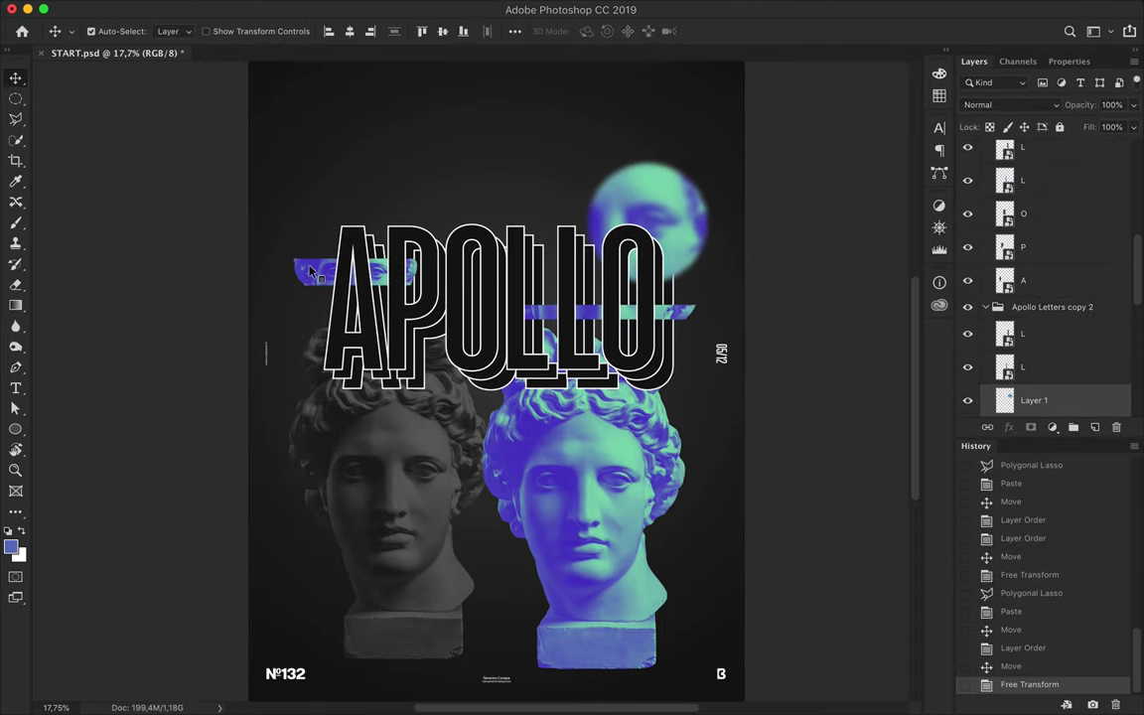
key(Delete)
click(625, 198)
key(Delete)
Move the blue bust up and raise the grey bust higher on the poster.
drag(606, 516, 610, 273)
drag(596, 417, 581, 385)
scroll(520, 336, up, 3)
scroll(520, 336, down, 2)
mouse_move(393, 546)
mouse_down()
mouse_move(387, 487)
mouse_move(389, 497)
mouse_up()
Lower the Apollo lettering, vertically centre the three letter groups, and draw a small circle.
click(1038, 169)
drag(561, 260, 561, 291)
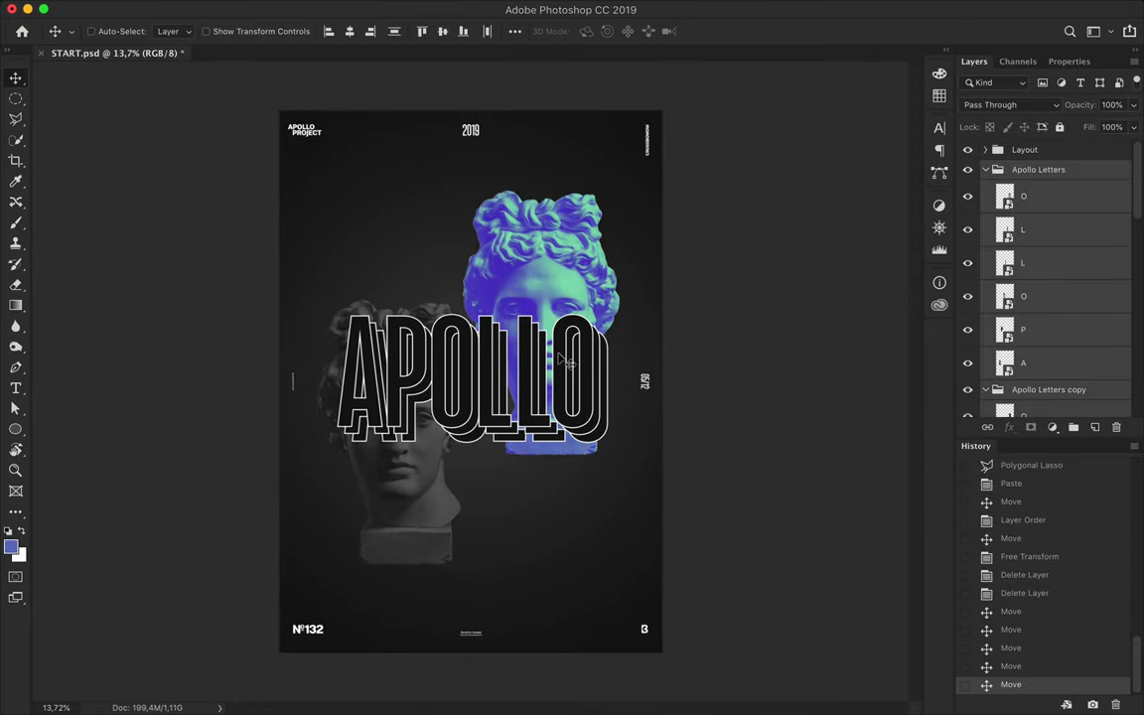
click(985, 169)
click(986, 189)
shift+click(1053, 208)
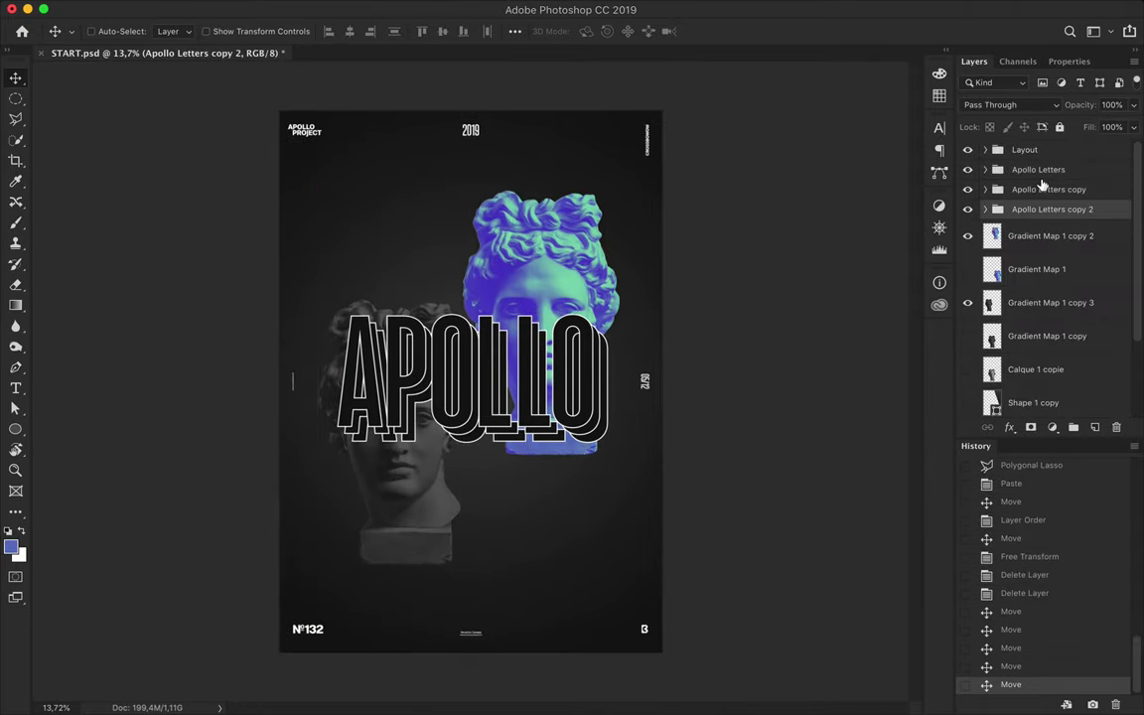
click(442, 30)
scroll(584, 288, up, 3)
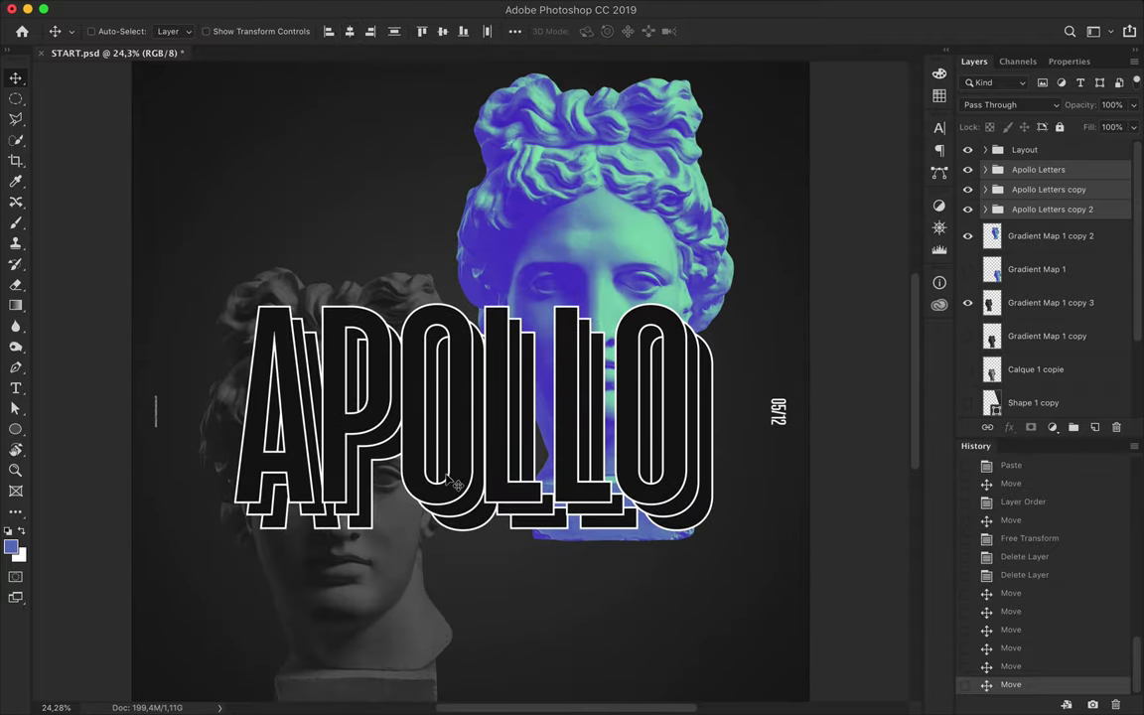
scroll(454, 328, down, 2)
key(u)
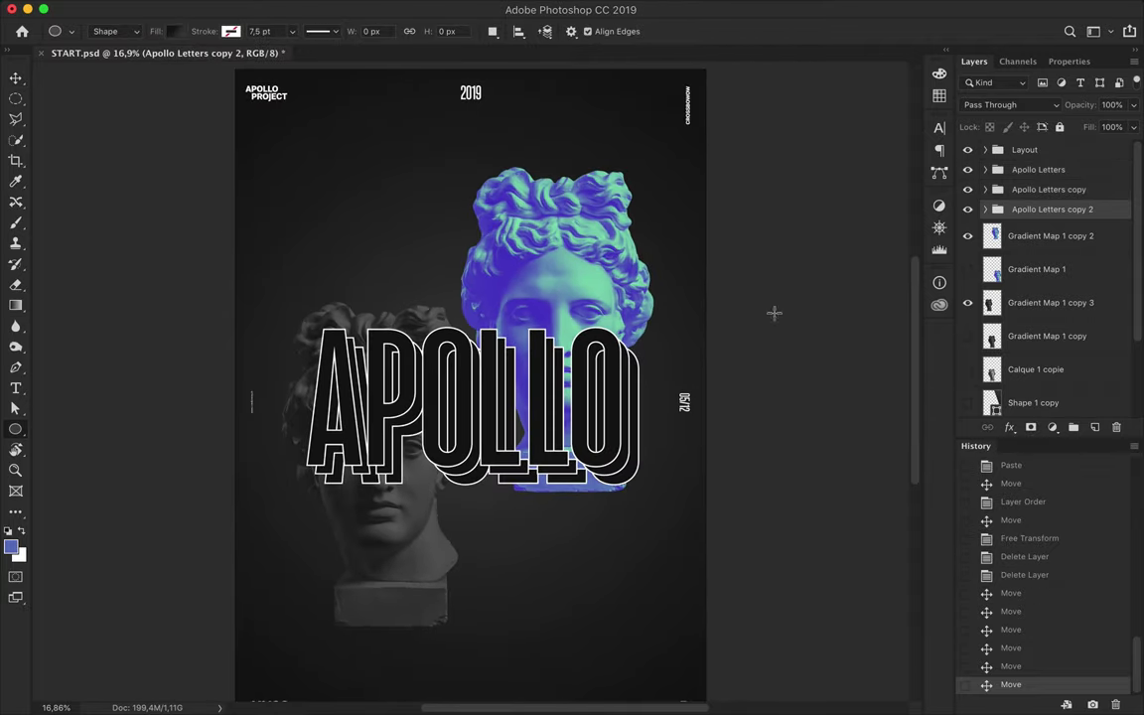
drag(477, 473, 477, 473)
Give the circle a gradient fill, move it down beside the letters, and resize it.
click(169, 31)
click(248, 117)
key(v)
mouse_move(450, 342)
mouse_down()
mouse_move(463, 526)
mouse_move(433, 493)
mouse_move(704, 328)
mouse_move(328, 313)
mouse_move(248, 501)
mouse_up()
key(super+plus)
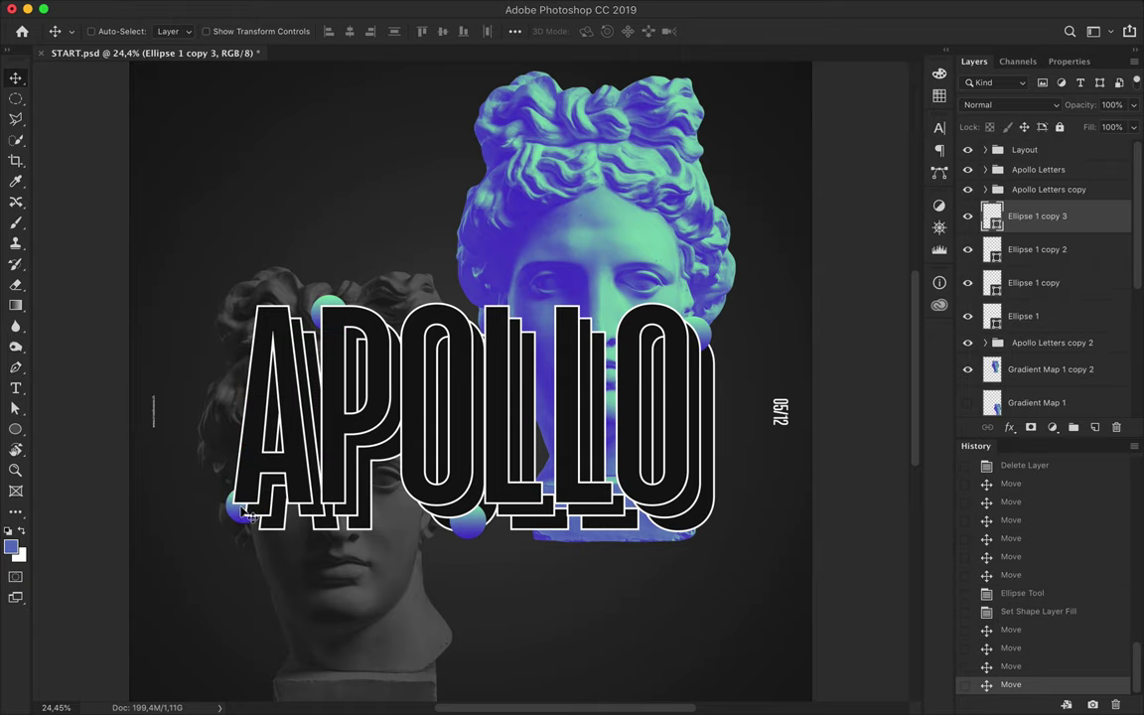
key(super+t)
scroll(199, 526, up, 3)
key(Return)
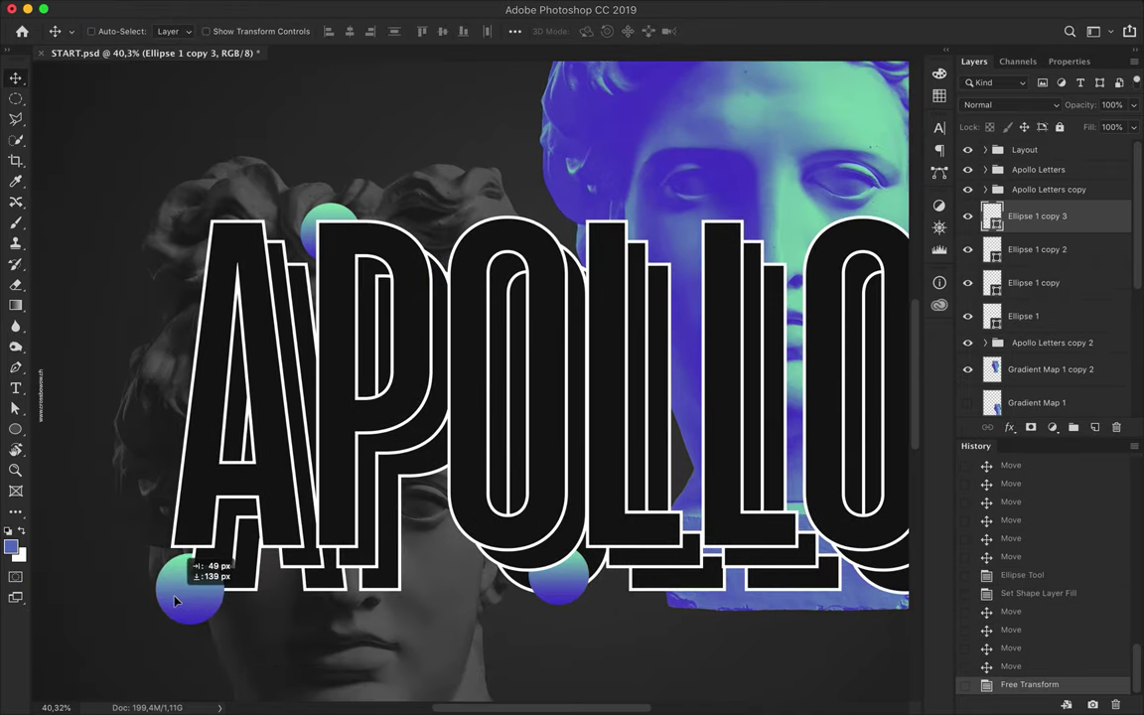
Add shrunken circle copies at the bottom of the A and P, and around the O.
drag(509, 254, 447, 467)
key(super+t)
drag(412, 505, 428, 486)
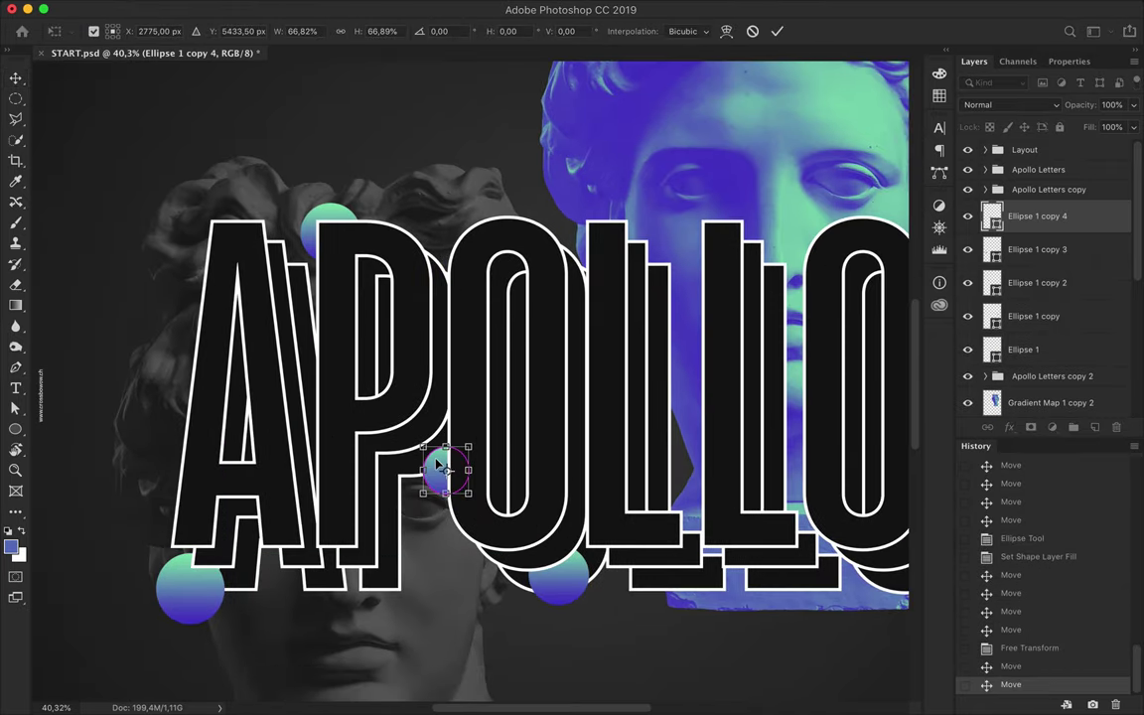
key(Return)
scroll(437, 465, down, 2)
drag(328, 475, 770, 420)
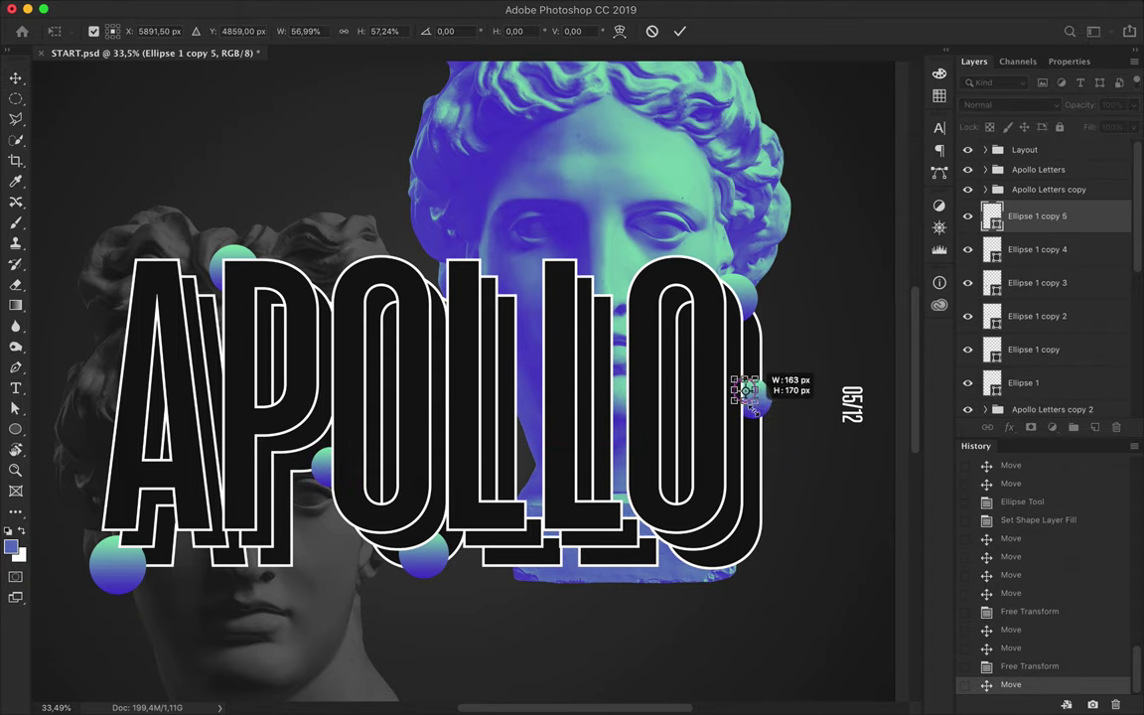
key(Return)
scroll(748, 413, up, 2)
mouse_move(755, 423)
mouse_down()
mouse_move(361, 278)
mouse_move(485, 646)
mouse_up()
Duplicate circles onto the O and under the letters, and enlarge the sphere beside the A.
drag(1037, 249, 996, 228)
mouse_move(704, 477)
mouse_down()
mouse_move(771, 563)
mouse_move(549, 546)
mouse_move(498, 574)
mouse_up()
key(ctrl+t)
key(Return)
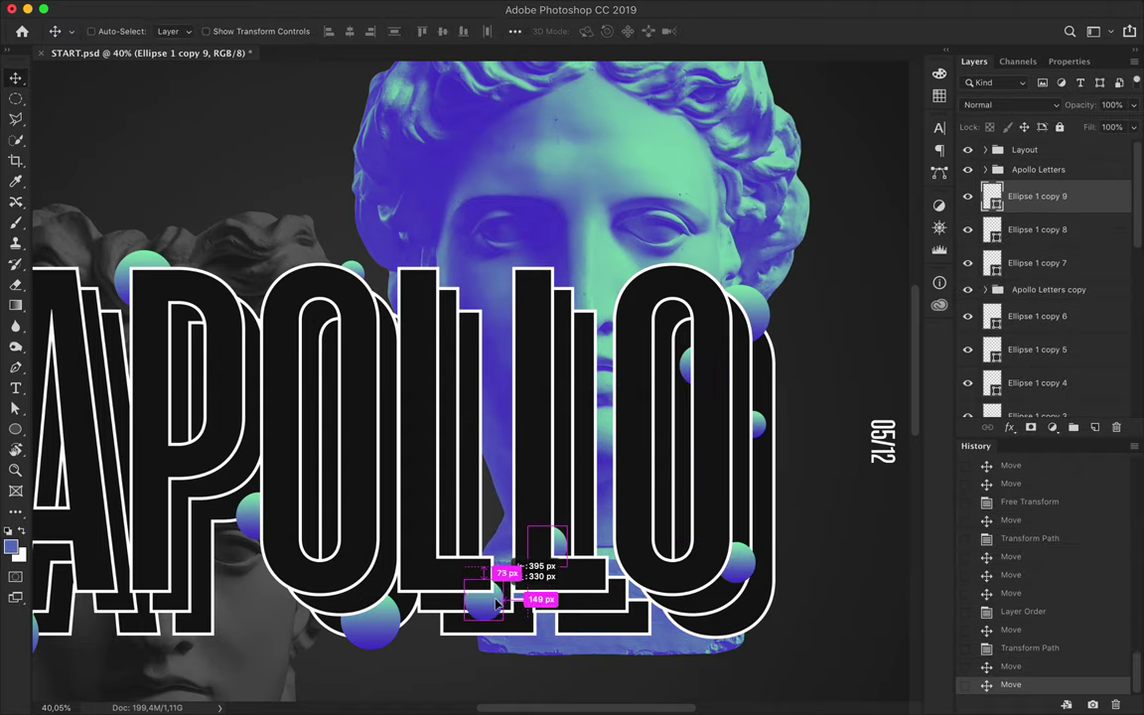
scroll(477, 496, left, 5)
drag(437, 437, 402, 449)
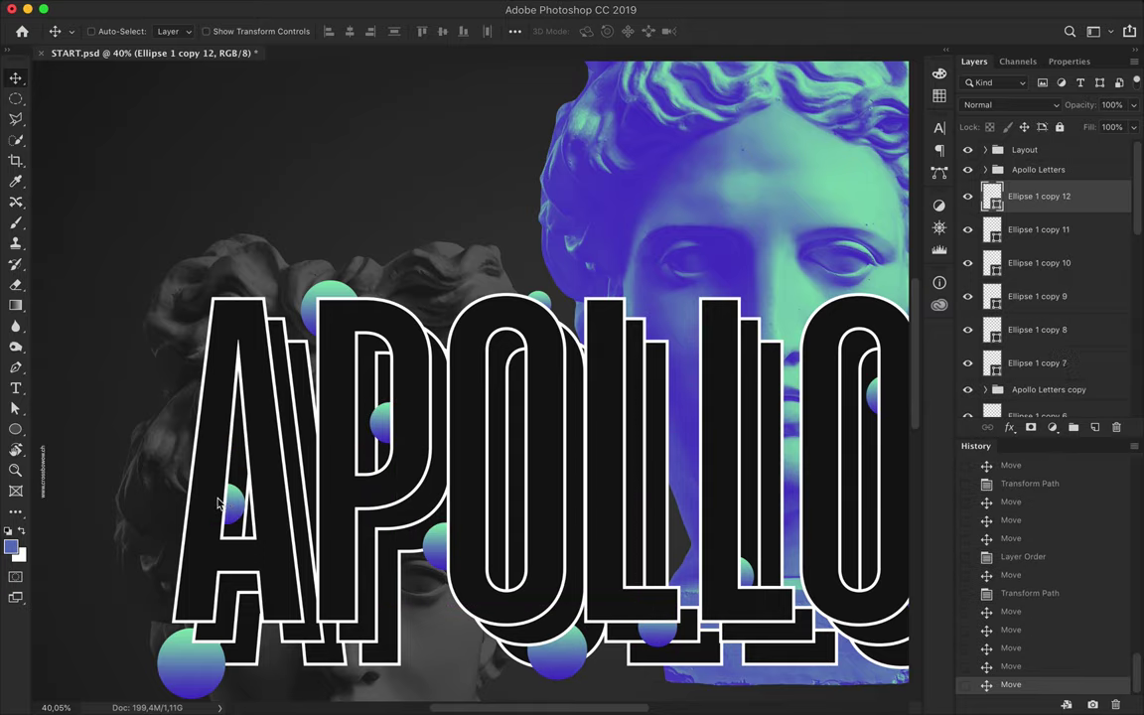
scroll(218, 503, up, 5)
key(ctrl+t)
key(Return)
drag(205, 574, 174, 241)
key(ctrl+t)
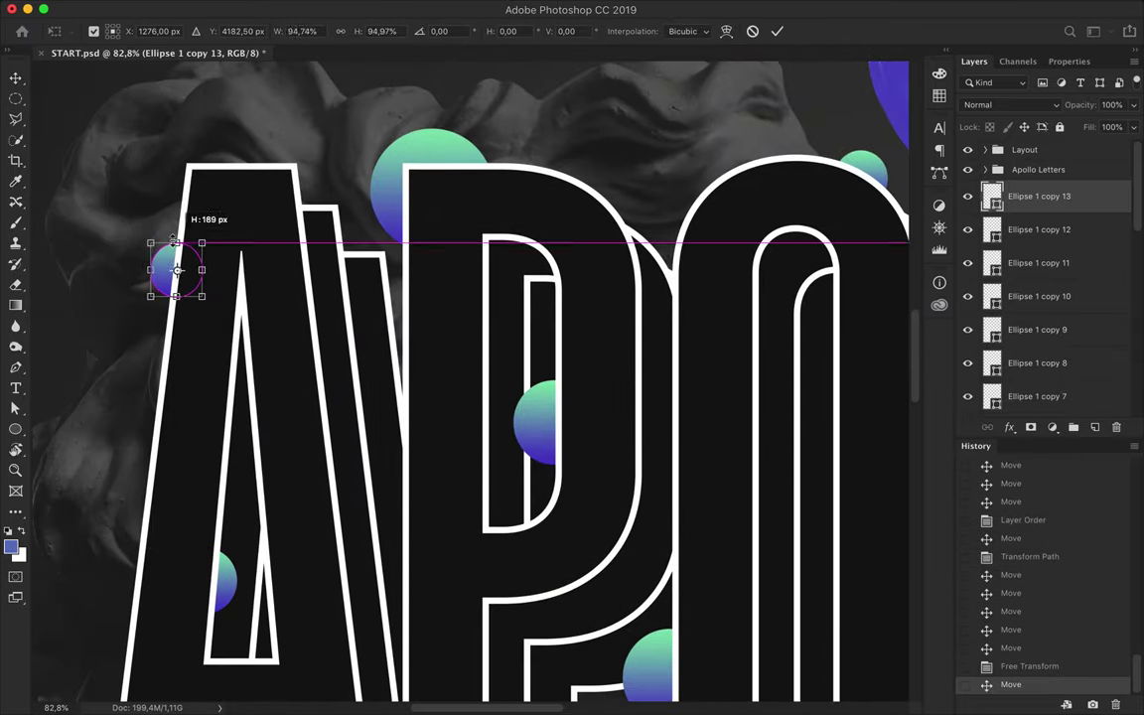
key(Return)
Place sphere copies near the O, the Ls and the last letters, moving one lower in the stack.
scroll(174, 256, down, 3)
scroll(189, 288, down, 3)
scroll(199, 323, down, 2)
drag(366, 308, 365, 306)
mouse_move(365, 306)
mouse_down()
mouse_move(398, 270)
mouse_move(562, 266)
mouse_move(422, 372)
mouse_move(171, 511)
mouse_up()
drag(473, 285, 632, 292)
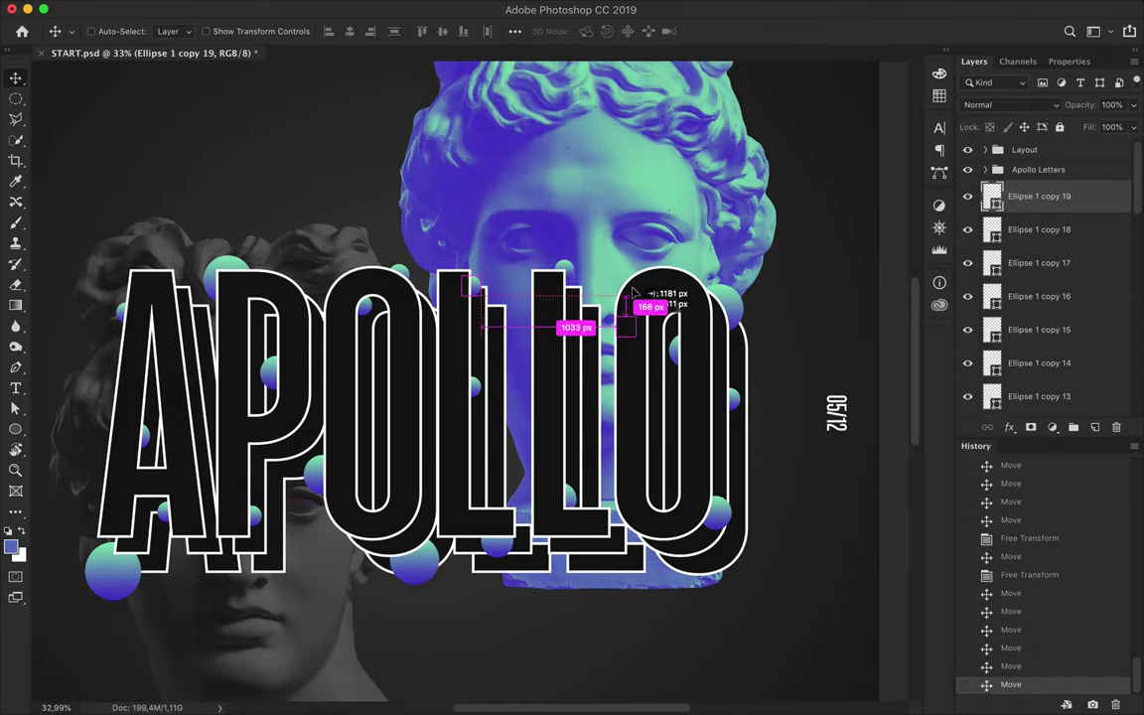
drag(657, 440, 747, 479)
mouse_move(1038, 195)
mouse_down()
mouse_move(1017, 267)
mouse_move(1017, 336)
mouse_up()
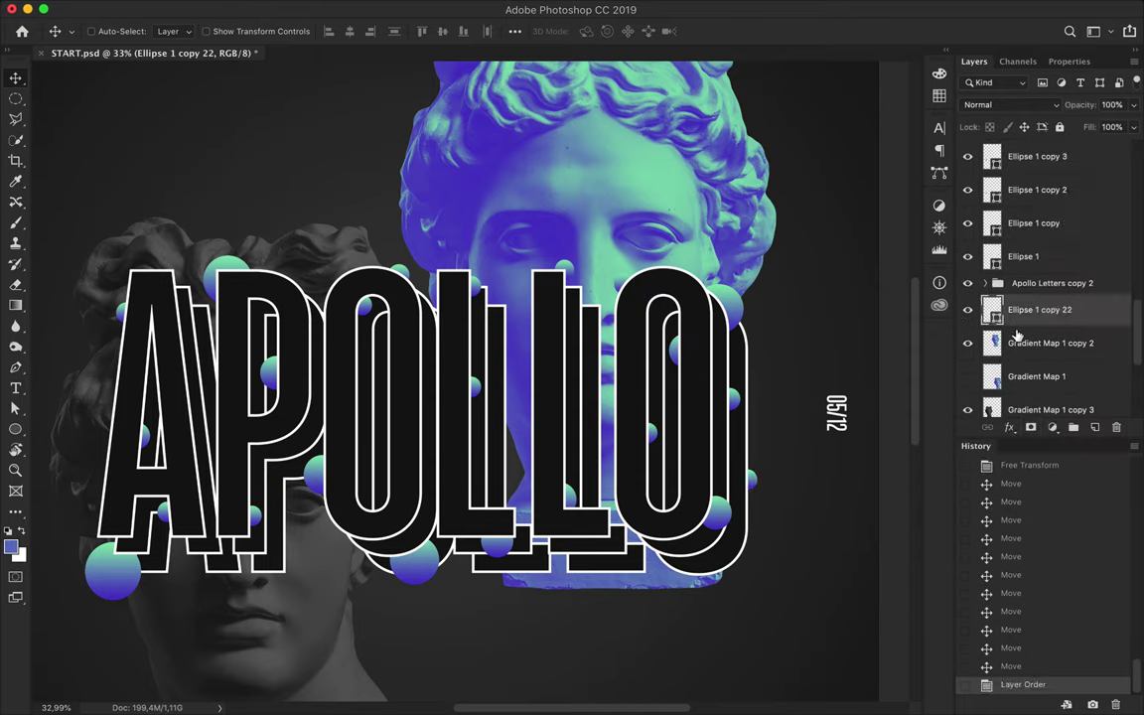
Add more spheres along the letters' bottom and top, putting one behind the letter copies.
drag(609, 579, 601, 579)
drag(601, 579, 369, 566)
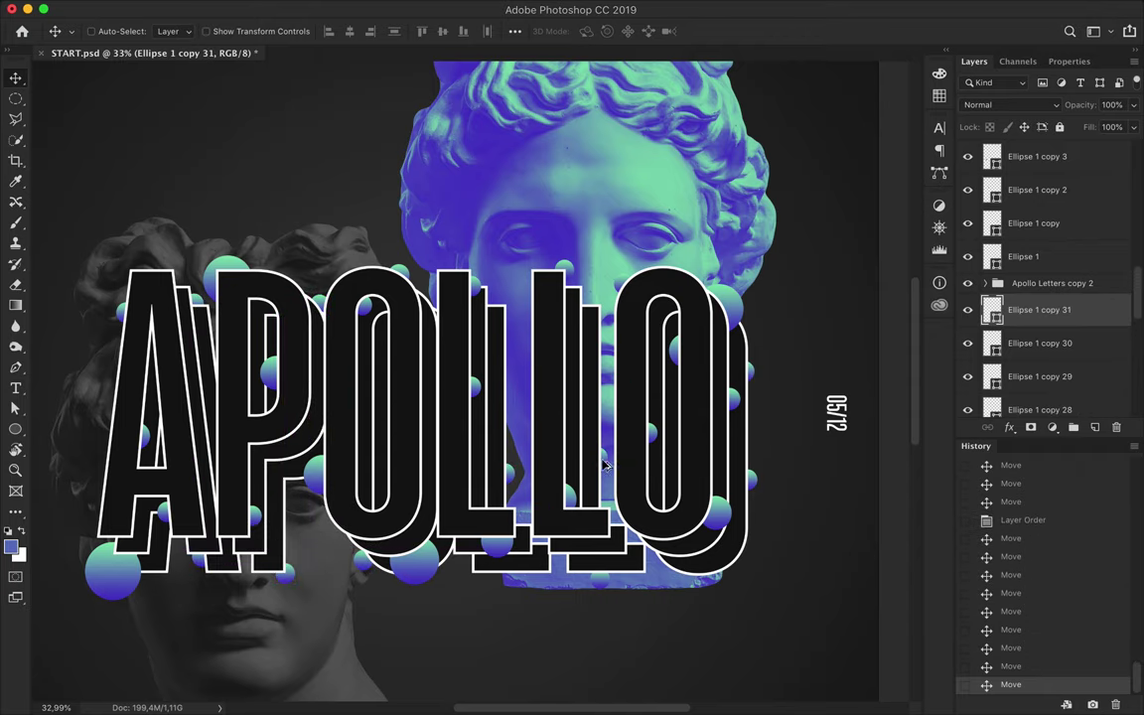
mouse_move(513, 344)
mouse_down()
mouse_move(466, 521)
mouse_move(320, 516)
mouse_move(521, 233)
mouse_up()
drag(1040, 309, 1028, 147)
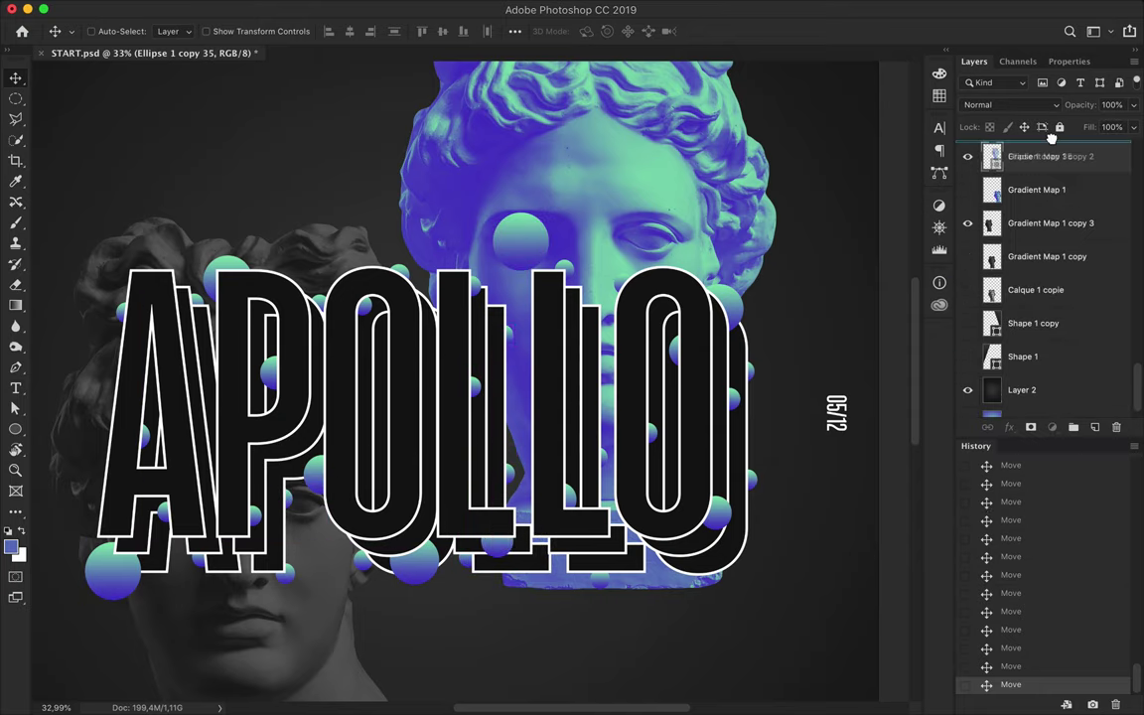
drag(1028, 147, 1033, 290)
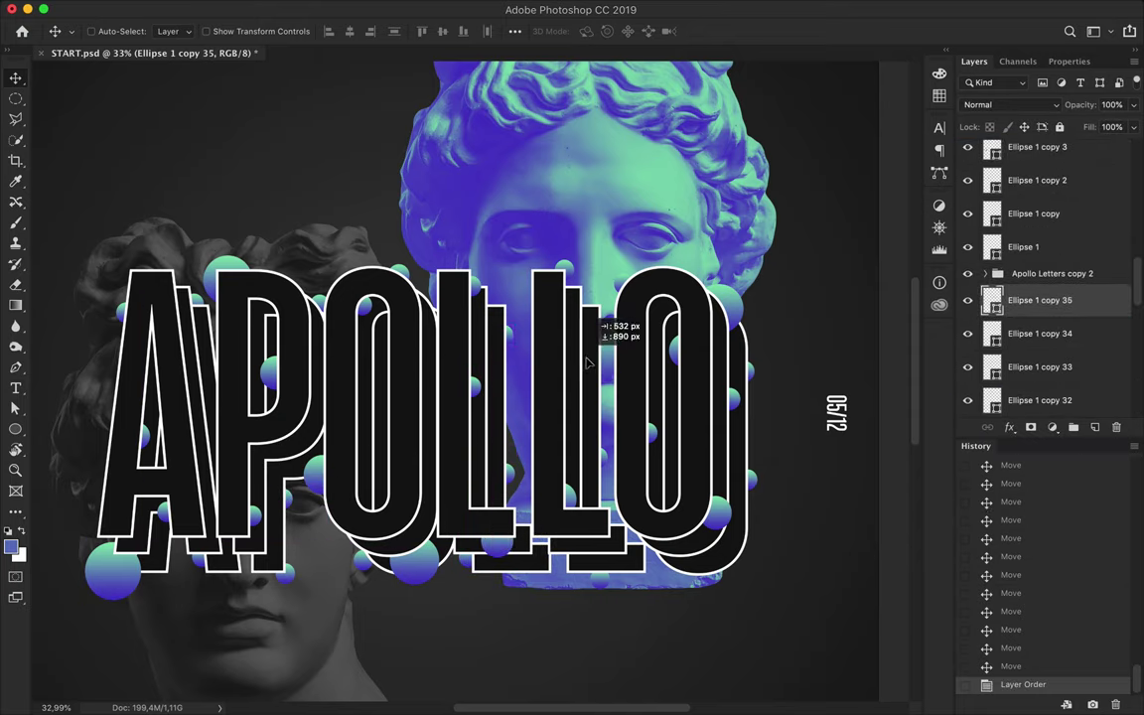
drag(735, 431, 683, 562)
drag(517, 437, 375, 307)
Scatter further sphere copies at the lower right, lower left and beside the A.
drag(125, 407, 241, 541)
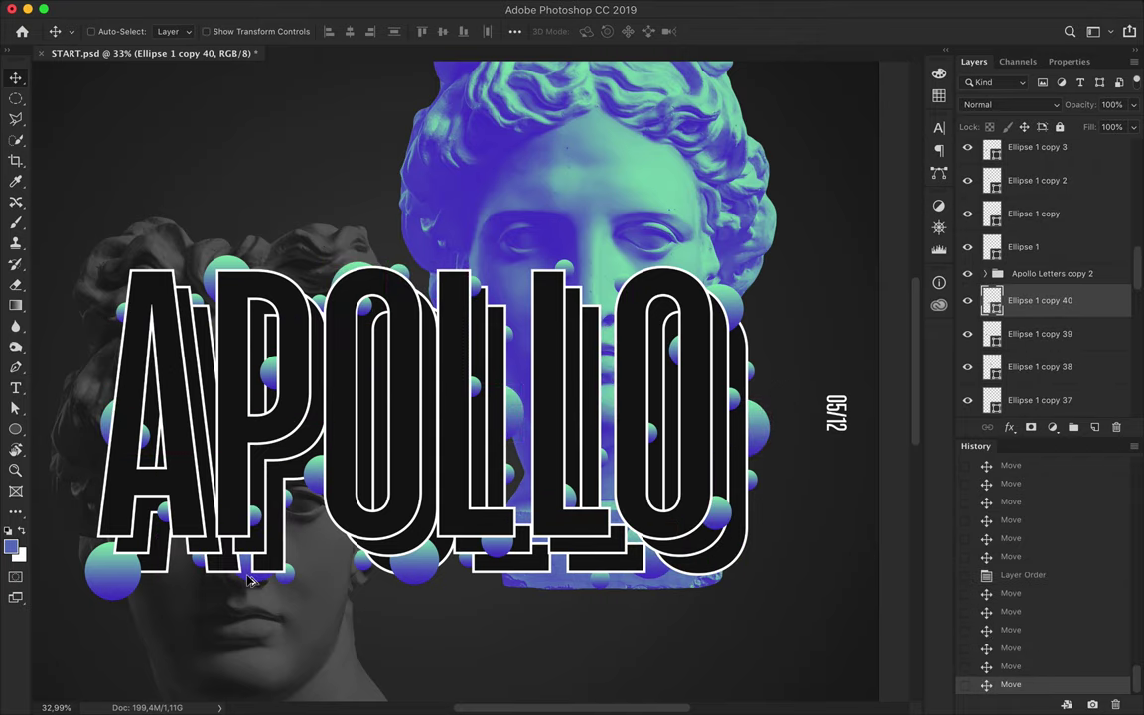
drag(338, 542, 757, 570)
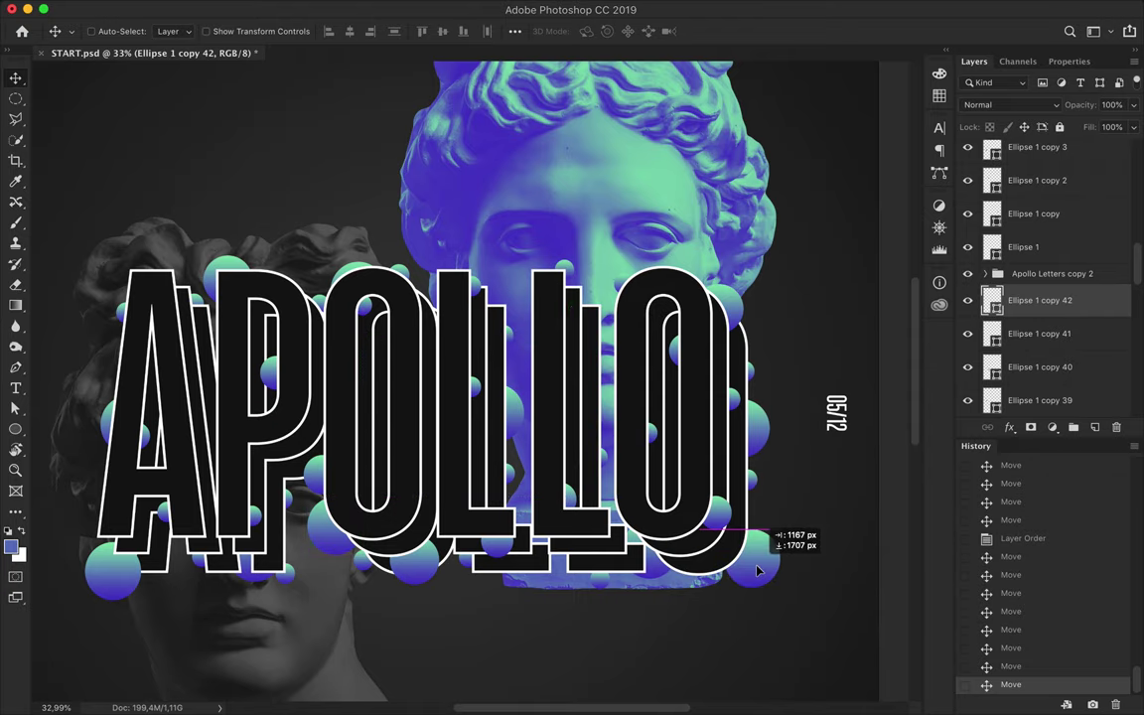
scroll(745, 584, down, 3)
drag(221, 435, 204, 462)
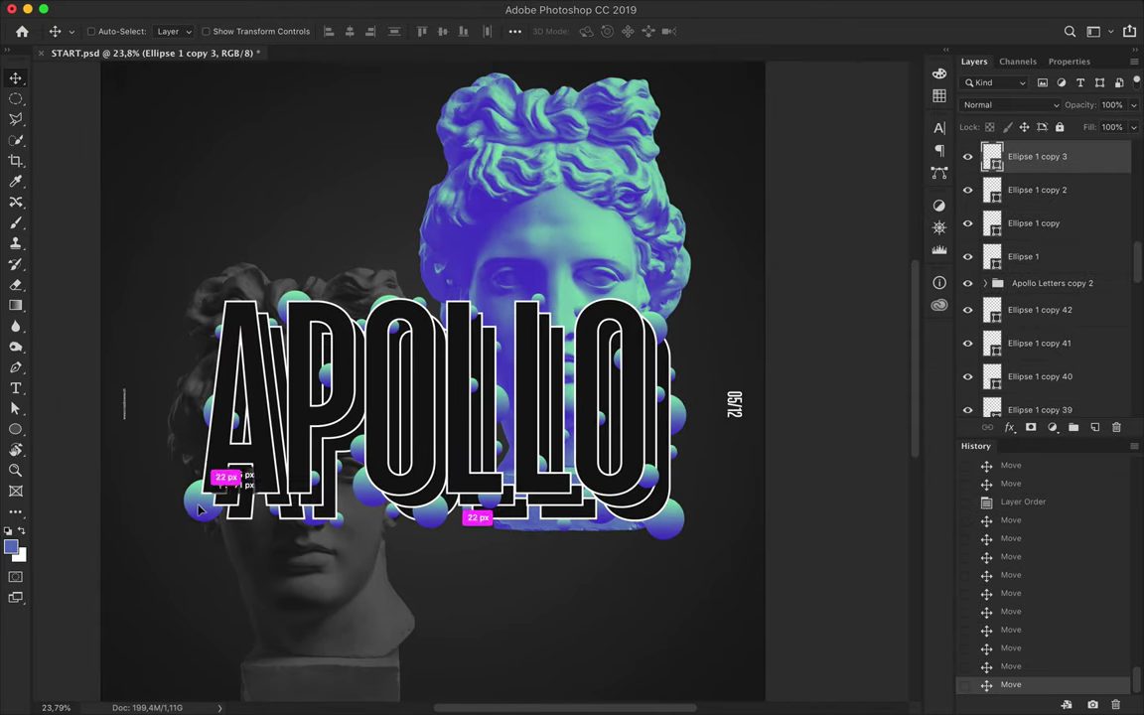
scroll(204, 517, up, 2)
drag(204, 516, 179, 532)
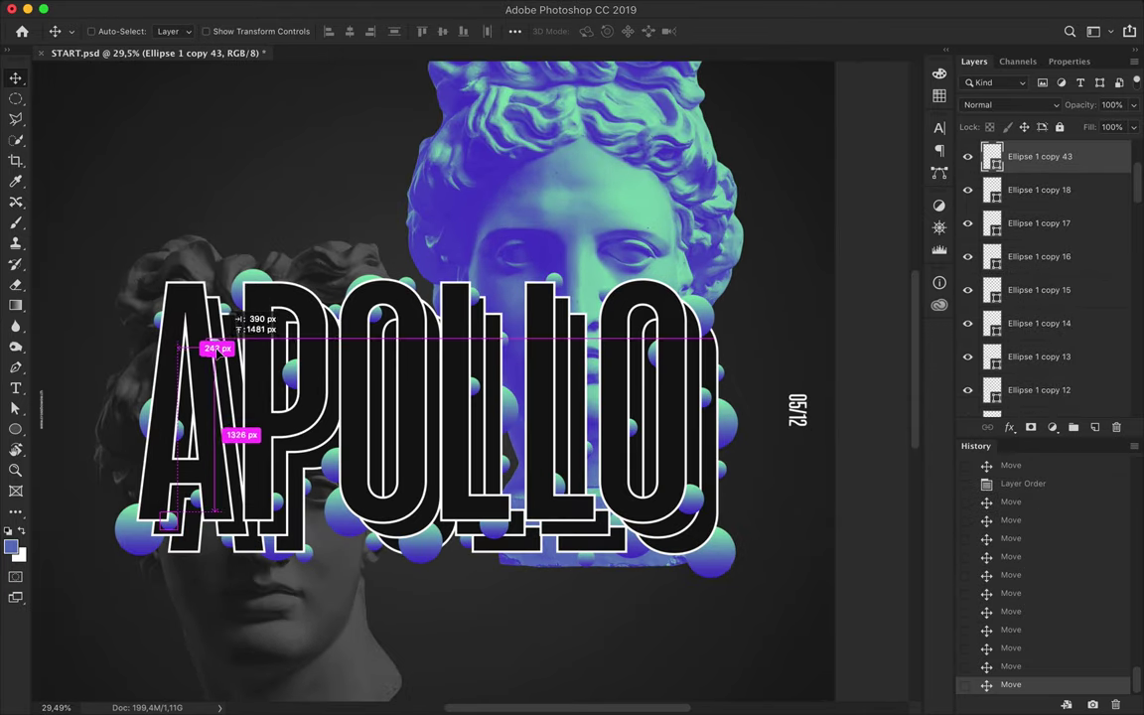
drag(698, 450, 584, 343)
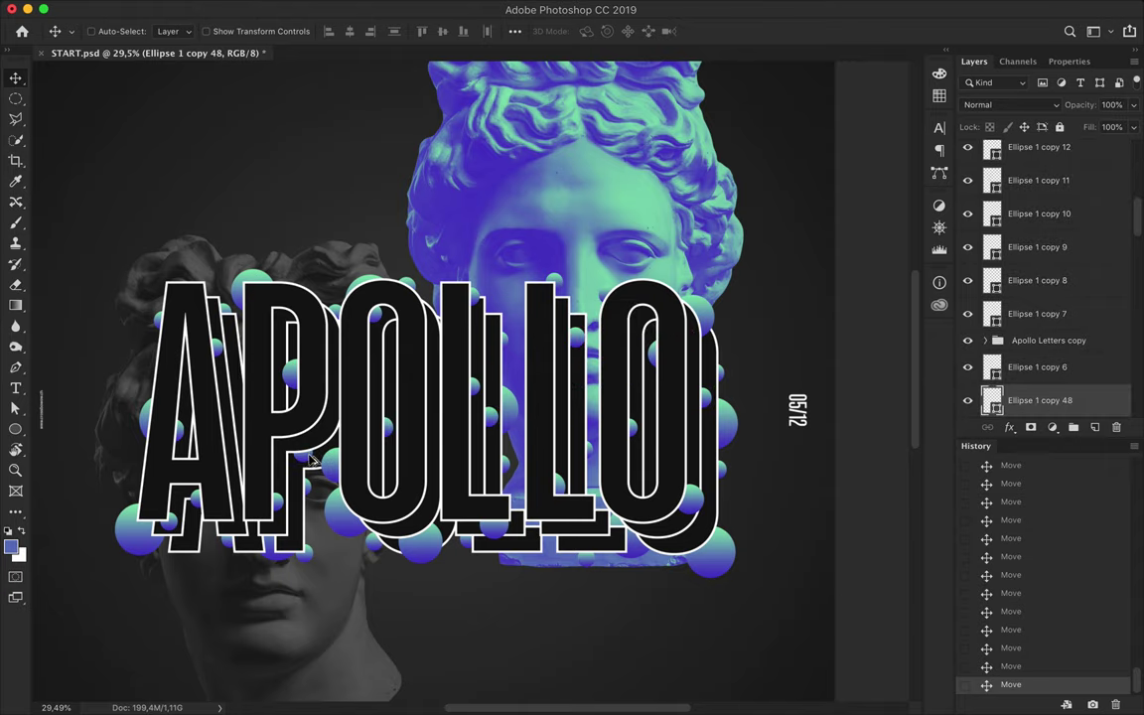
mouse_move(241, 412)
mouse_down()
mouse_move(314, 295)
mouse_move(541, 527)
mouse_up()
scroll(546, 533, down, 5)
Hide both statue head layers.
scroll(1003, 369, down, 10)
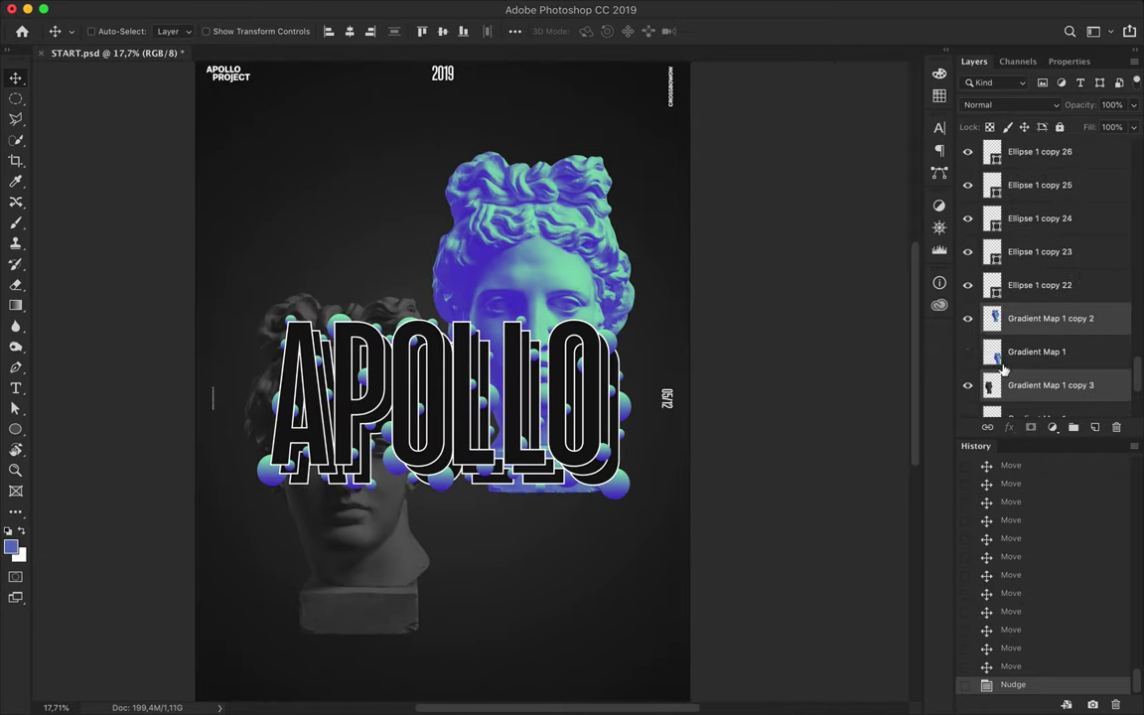
drag(968, 318, 968, 385)
scroll(511, 258, up, 3)
scroll(452, 238, down, 1)
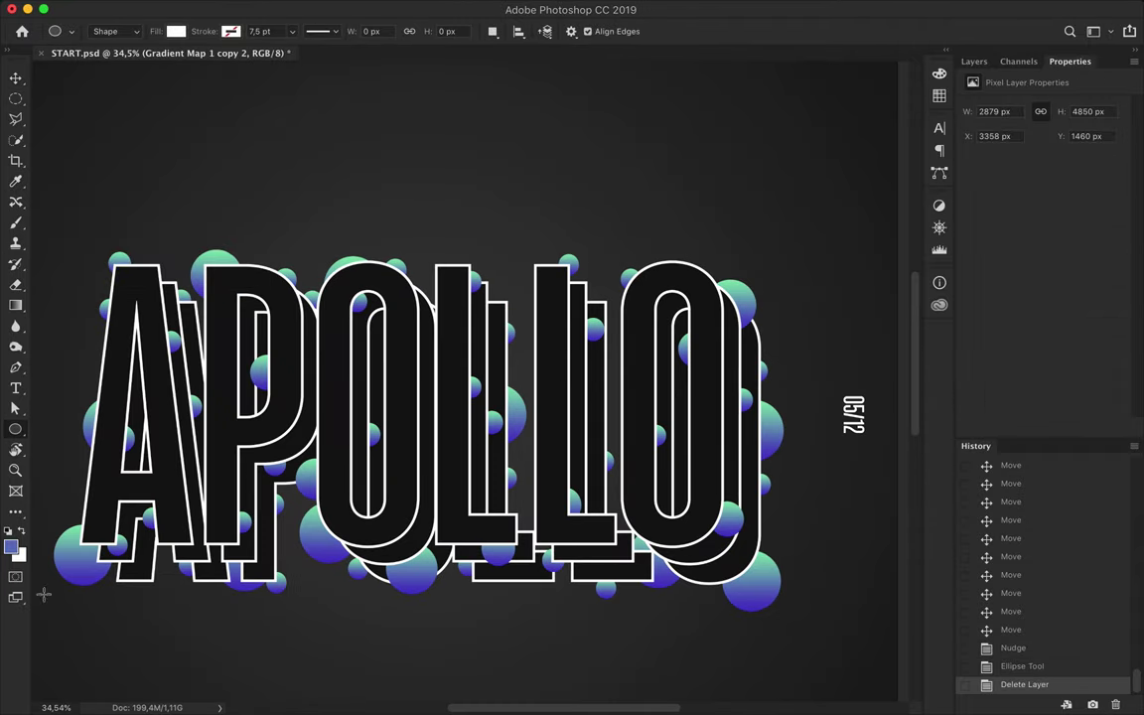
Draw thin white horizontal and vertical rectangle bars near the letters.
key(shift+u)
drag(66, 348, 119, 358)
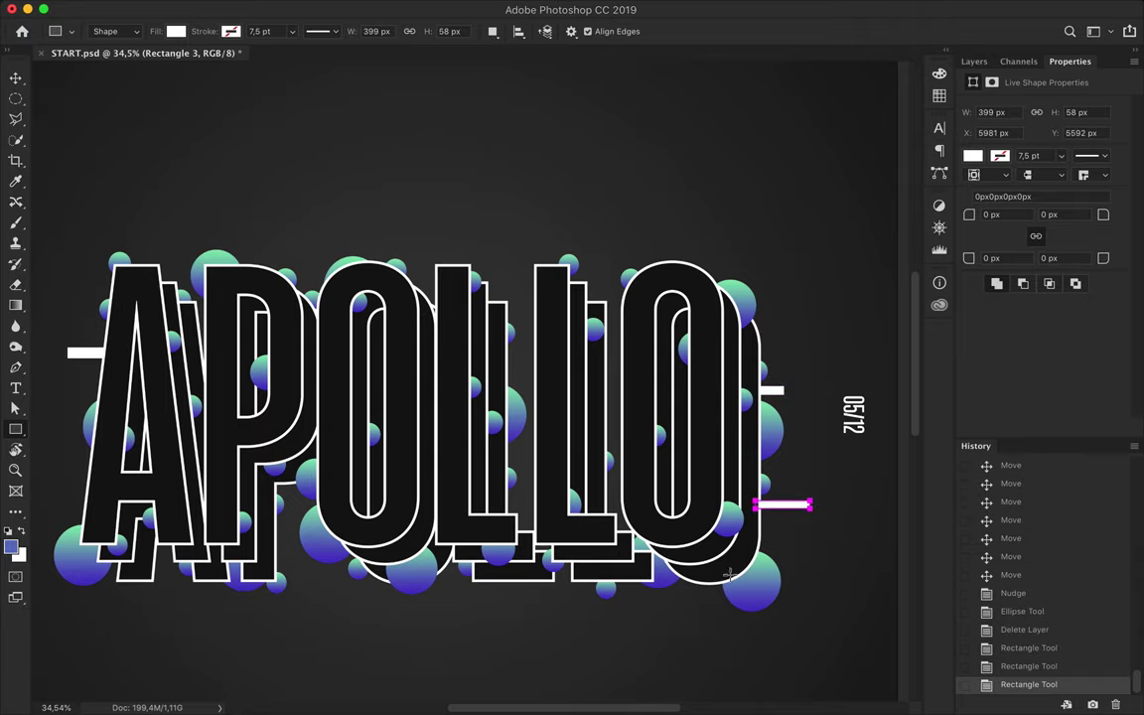
drag(338, 548, 117, 469)
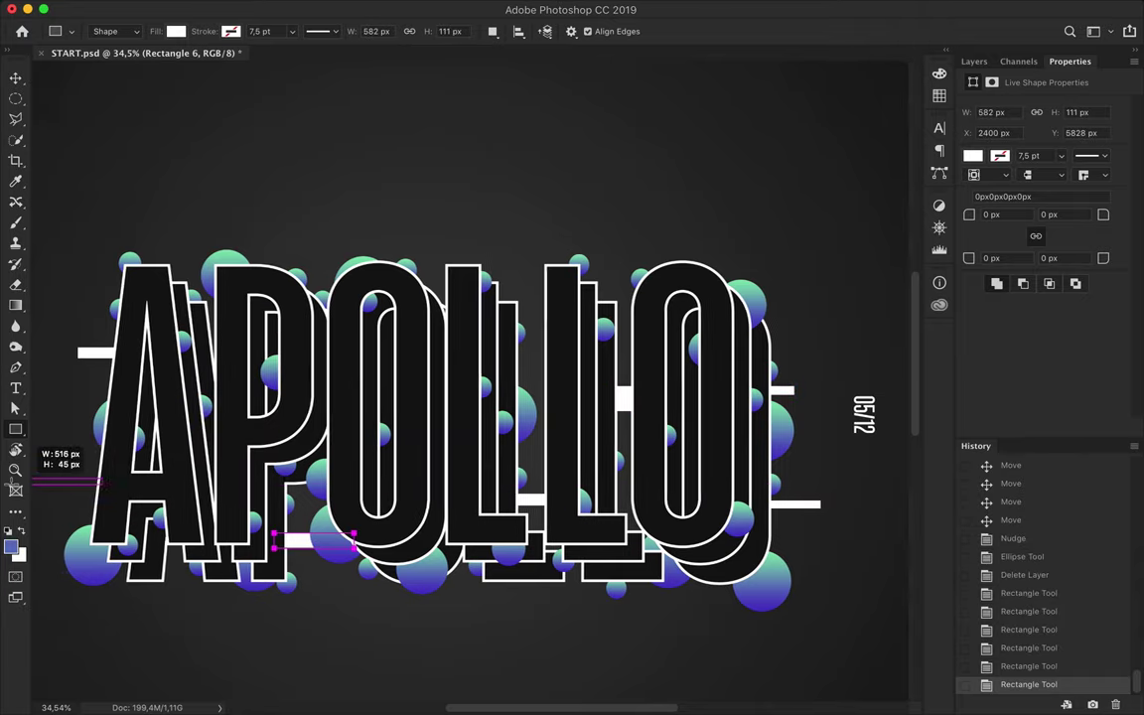
scroll(454, 204, down, 2)
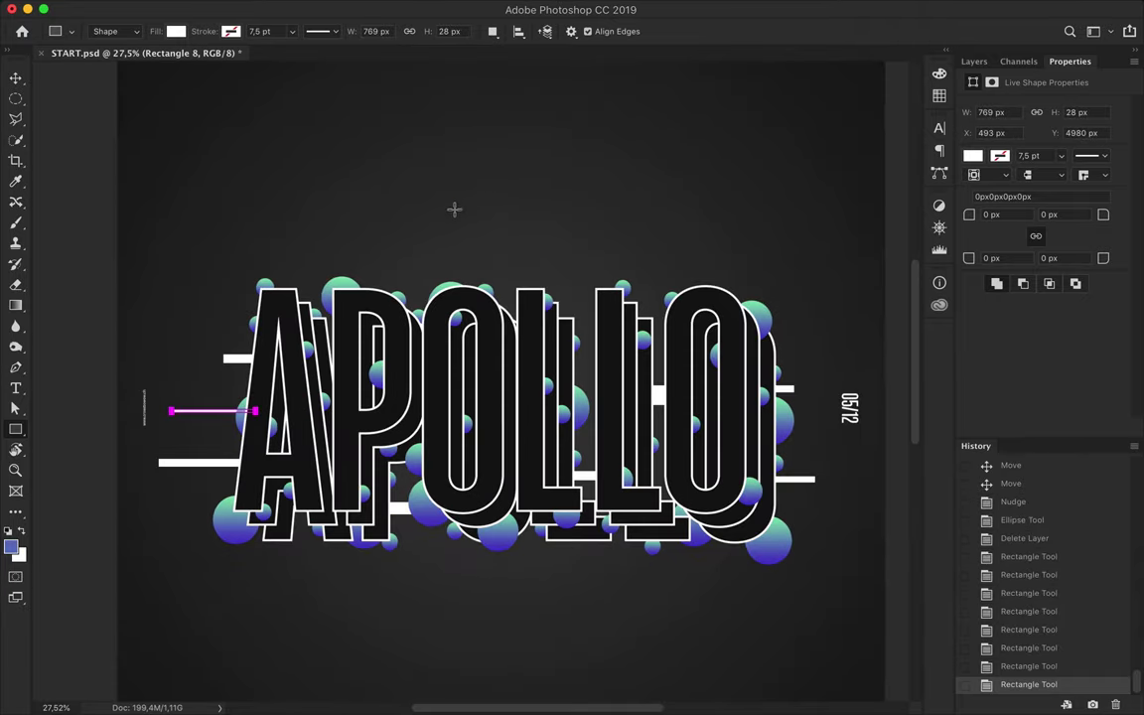
key(v)
drag(725, 606, 713, 571)
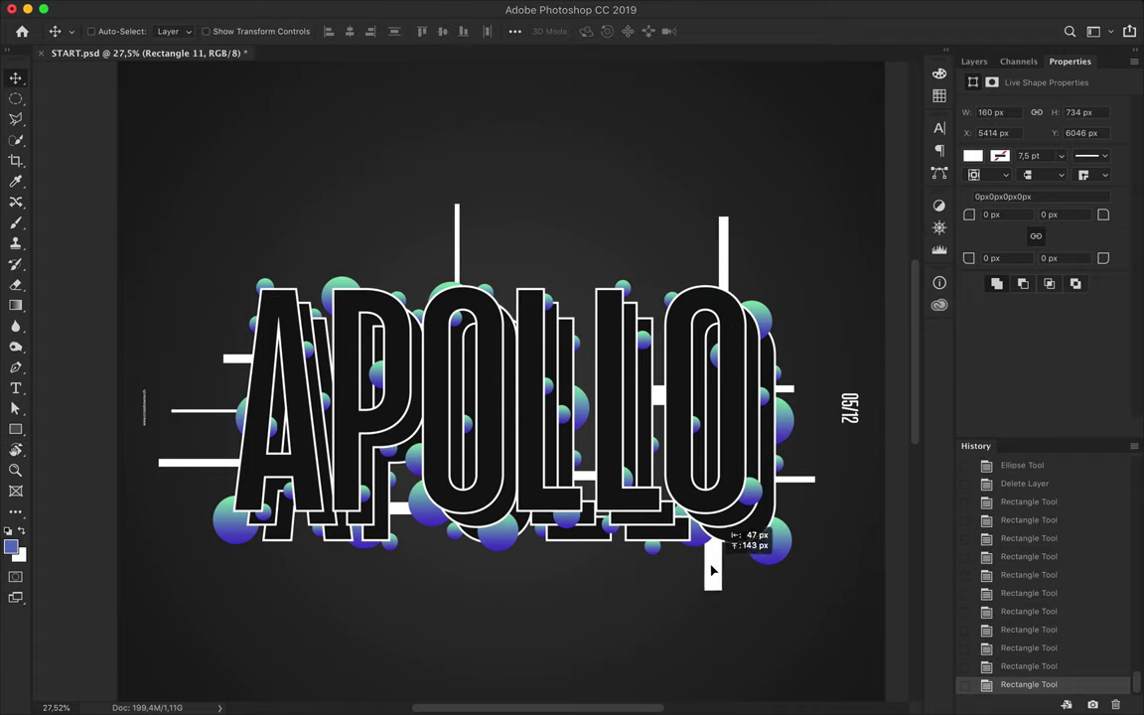
key(u)
drag(589, 536, 597, 569)
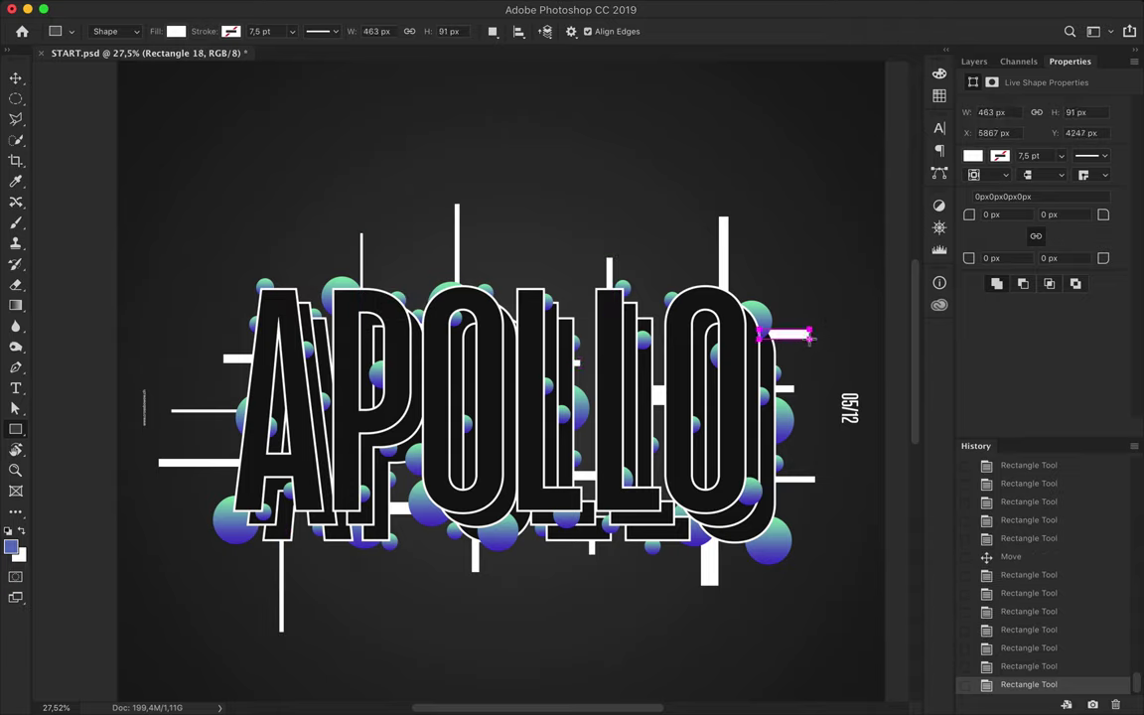
Select the Ellipse 1 copy 21 layer and set the new bar's fill to white.
click(975, 60)
scroll(1043, 248, up, 5)
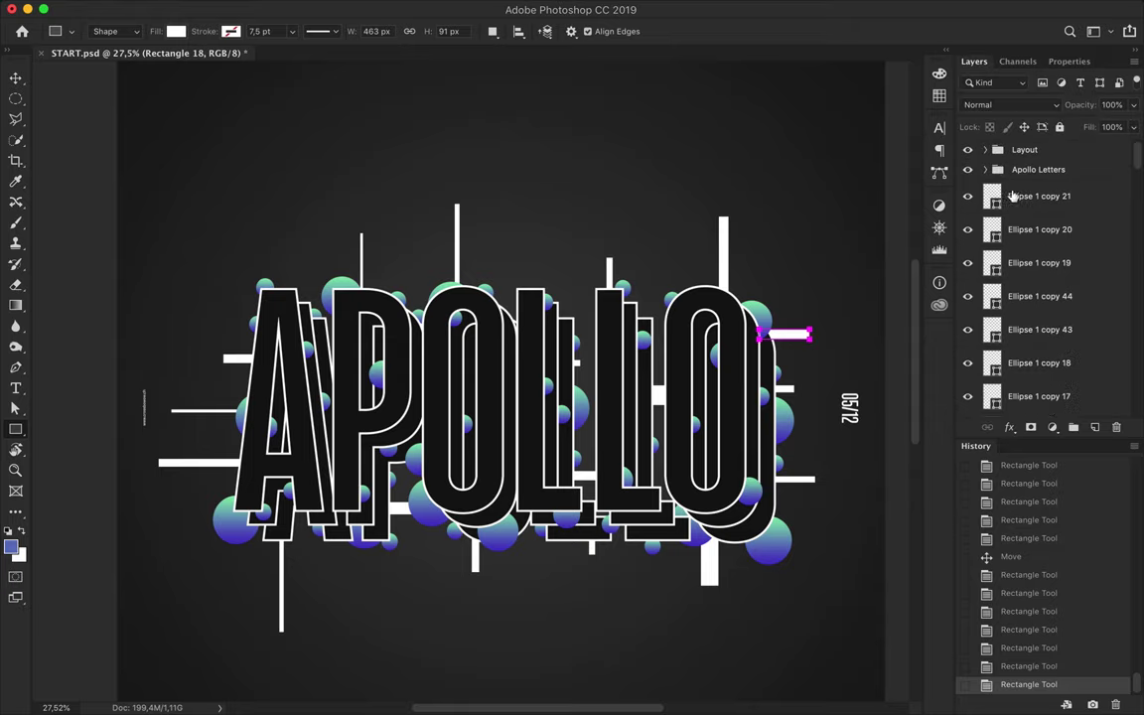
click(1015, 195)
drag(708, 394, 708, 394)
click(175, 31)
click(247, 62)
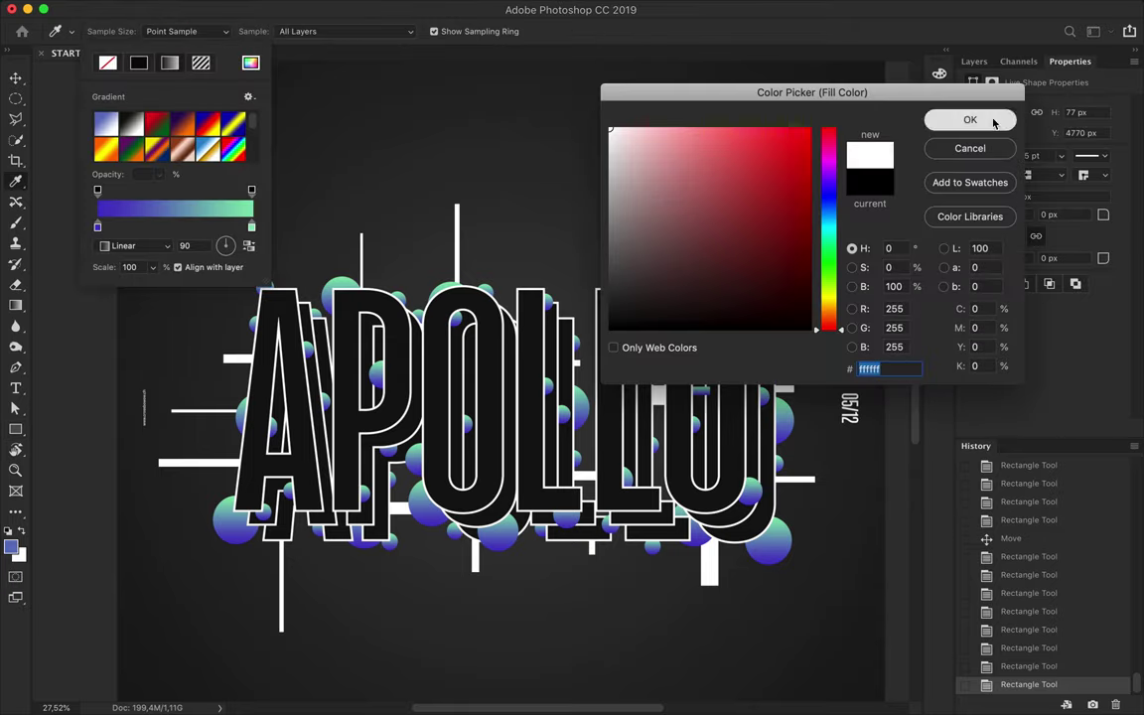
click(993, 120)
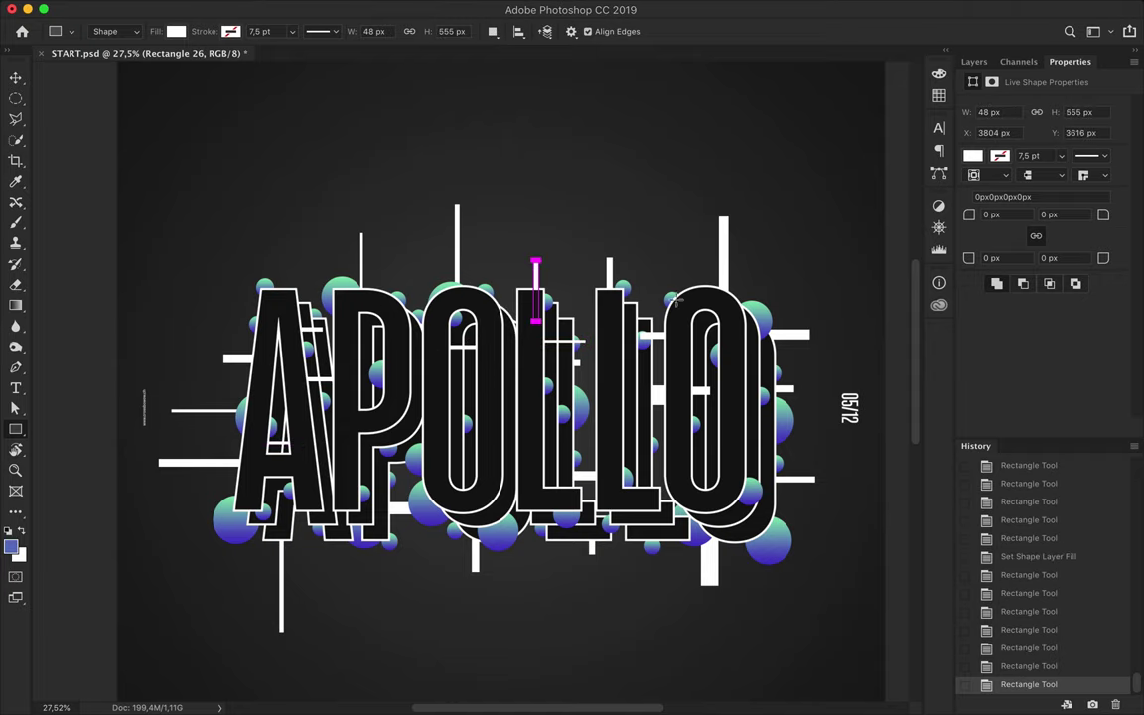
Draw a long horizontal bar and a vertical bar below the letters, deleting the last one.
drag(845, 364, 851, 366)
drag(380, 624, 379, 656)
key(v)
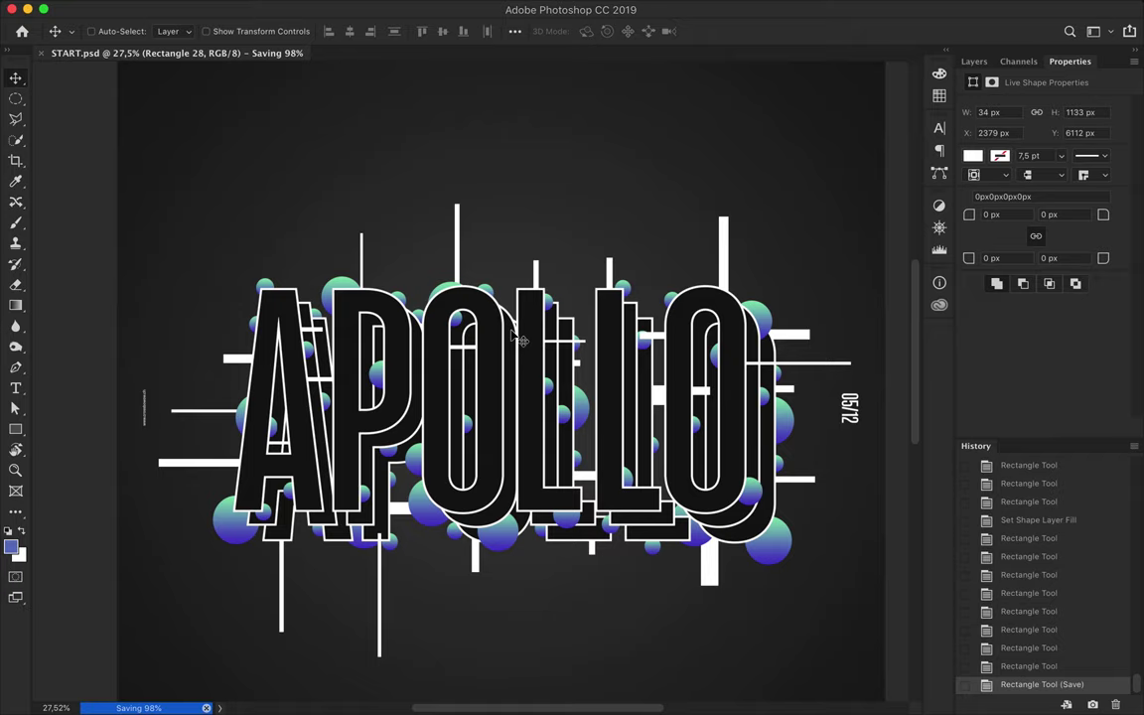
key(BackSpace)
scroll(521, 340, down, 2)
click(975, 61)
Group the sphere layers into a group named Ellipse.
scroll(1053, 249, down, 10)
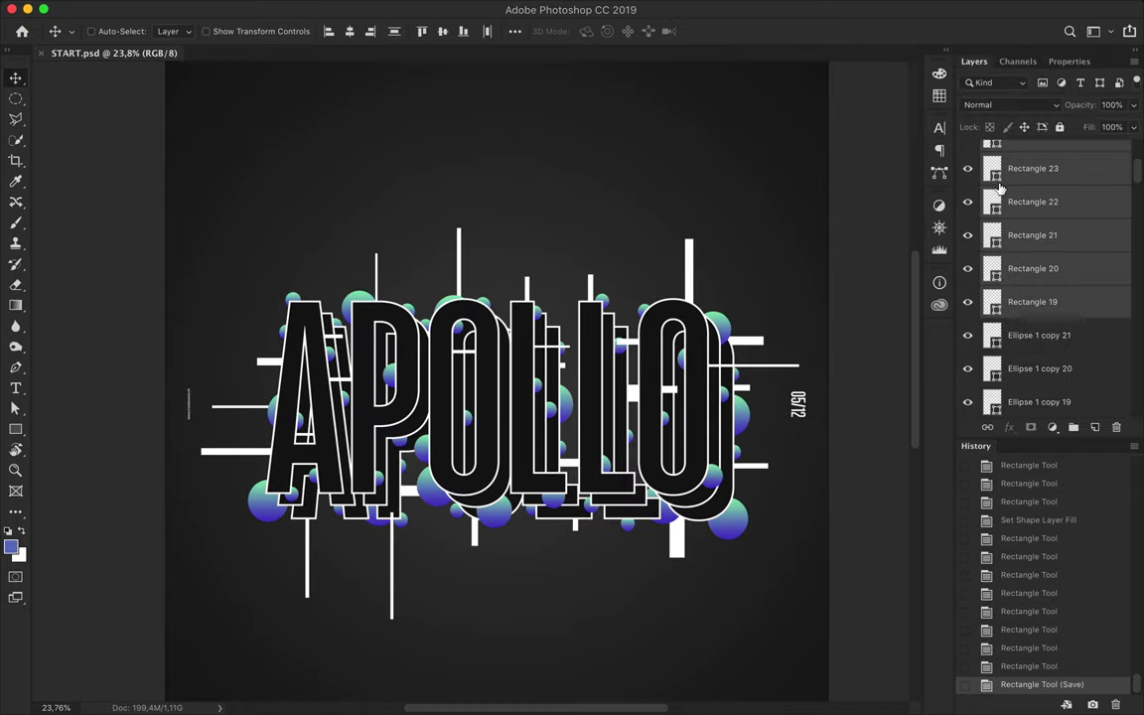
scroll(1056, 189, up, 10)
key(ctrl+g)
key(Return)
scroll(1052, 298, down, 5)
shift+click(1038, 298)
click(1074, 427)
double_click(1028, 149)
key(Return)
scroll(1029, 197, down, 10)
key(ctrl+g)
scroll(1036, 177, down, 10)
Delete the white bar layers, then duplicate the letter A and rasterize the copy.
shift+click(1033, 301)
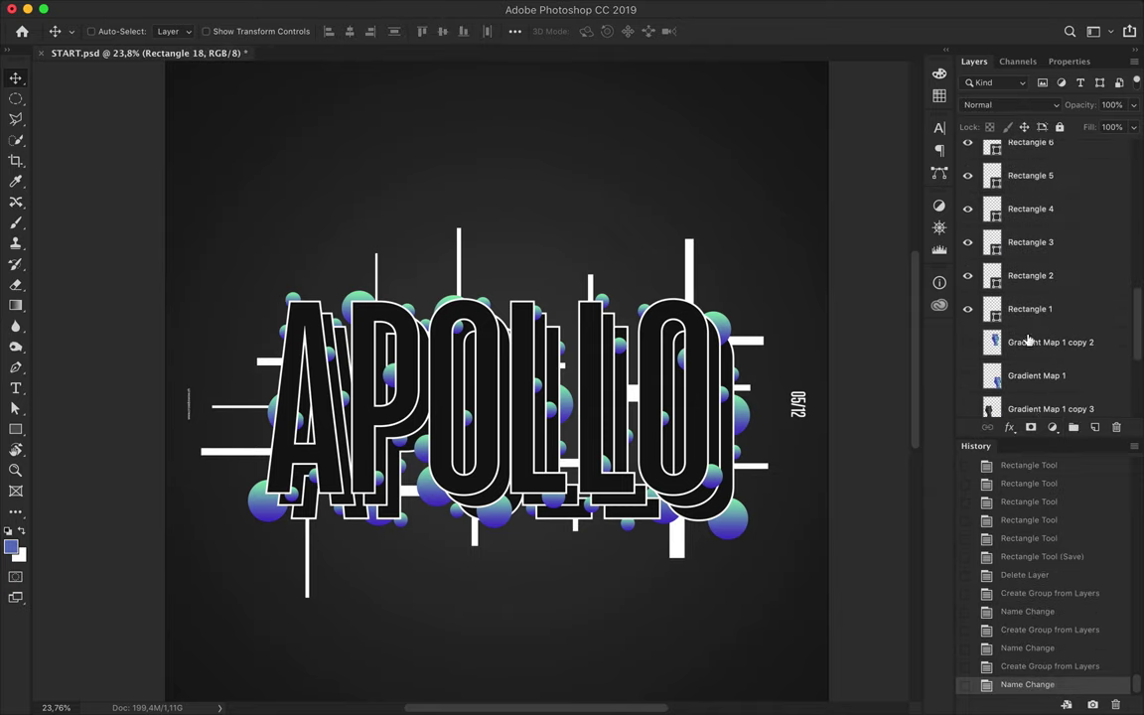
key(Delete)
scroll(457, 398, up, 2)
click(1023, 223)
drag(248, 328, 256, 306)
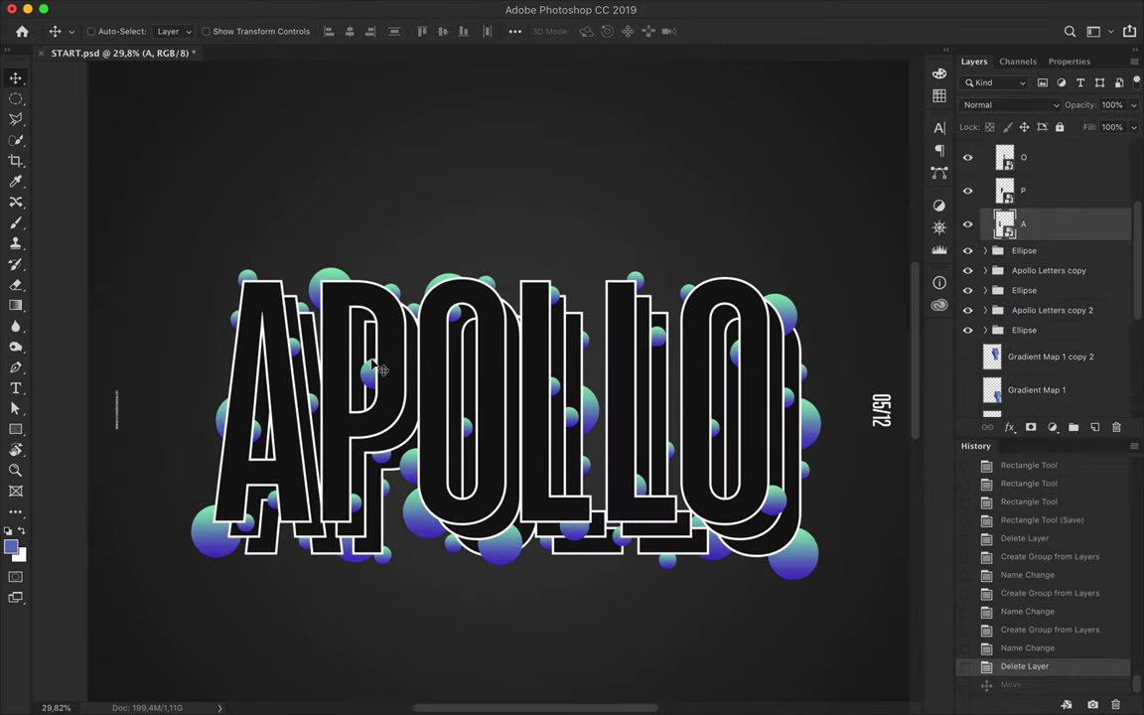
scroll(457, 398, down, 1)
right_click(1060, 224)
click(934, 297)
Fill the rasterized A copy with a purple-to-green gradient.
right_click(998, 224)
right_click(1023, 227)
key(Escape)
double_click(1018, 226)
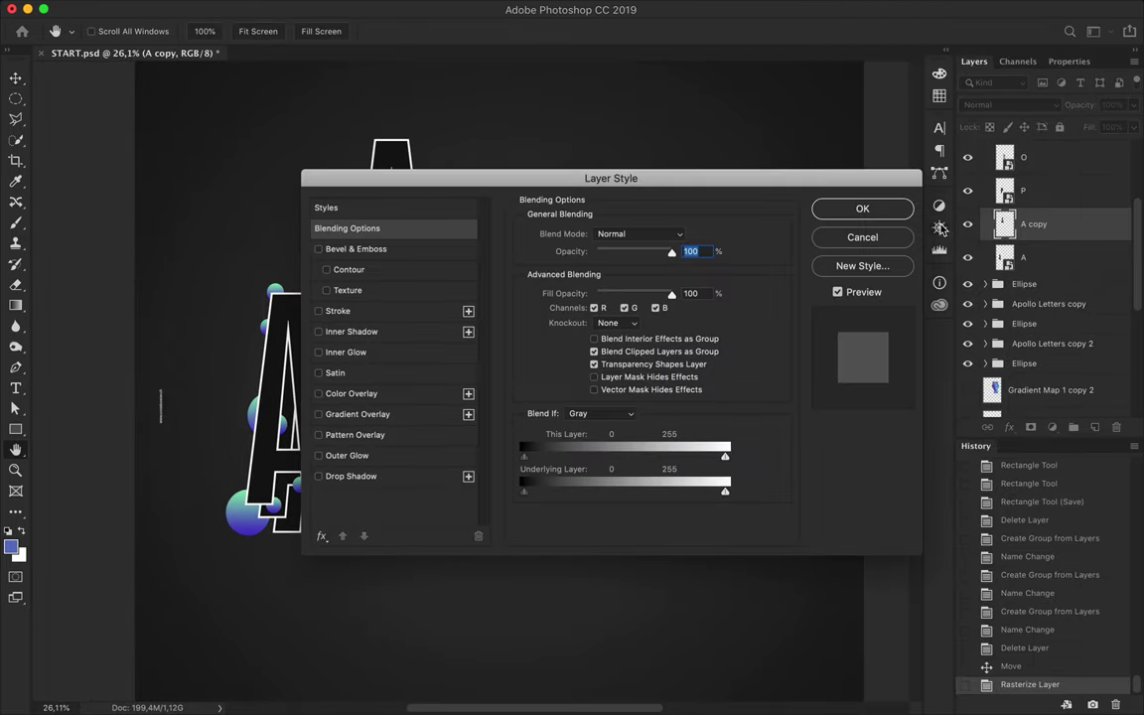
key(Escape)
super+click(1005, 224)
key(g)
click(118, 31)
drag(391, 328, 390, 144)
Offset the gradient A, add A copy 2 below the letter groups, and delete an extra copy.
key(m)
click(447, 184)
key(v)
mouse_move(423, 218)
mouse_down()
mouse_move(367, 246)
mouse_move(353, 306)
mouse_up()
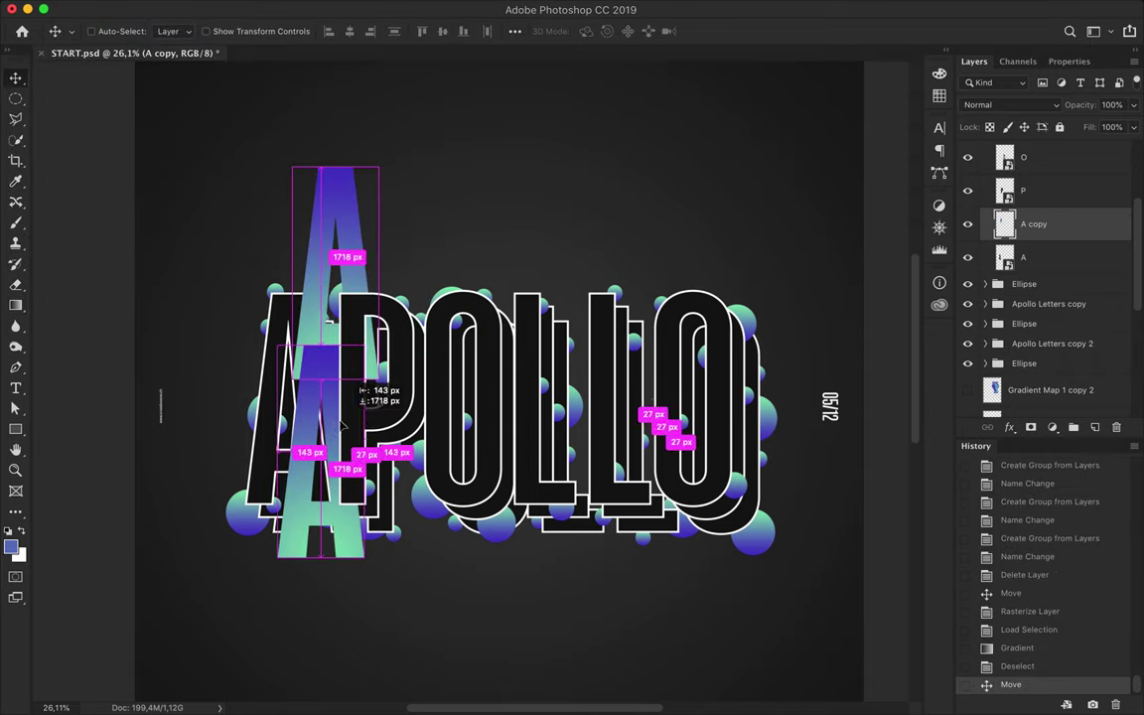
mouse_move(1033, 224)
mouse_down()
mouse_move(994, 383)
mouse_move(1036, 341)
mouse_move(993, 368)
mouse_move(975, 327)
mouse_up()
mouse_move(330, 536)
mouse_down()
mouse_move(331, 558)
mouse_move(343, 552)
mouse_move(331, 614)
mouse_up()
key(ctrl+bracketleft)
key(Delete)
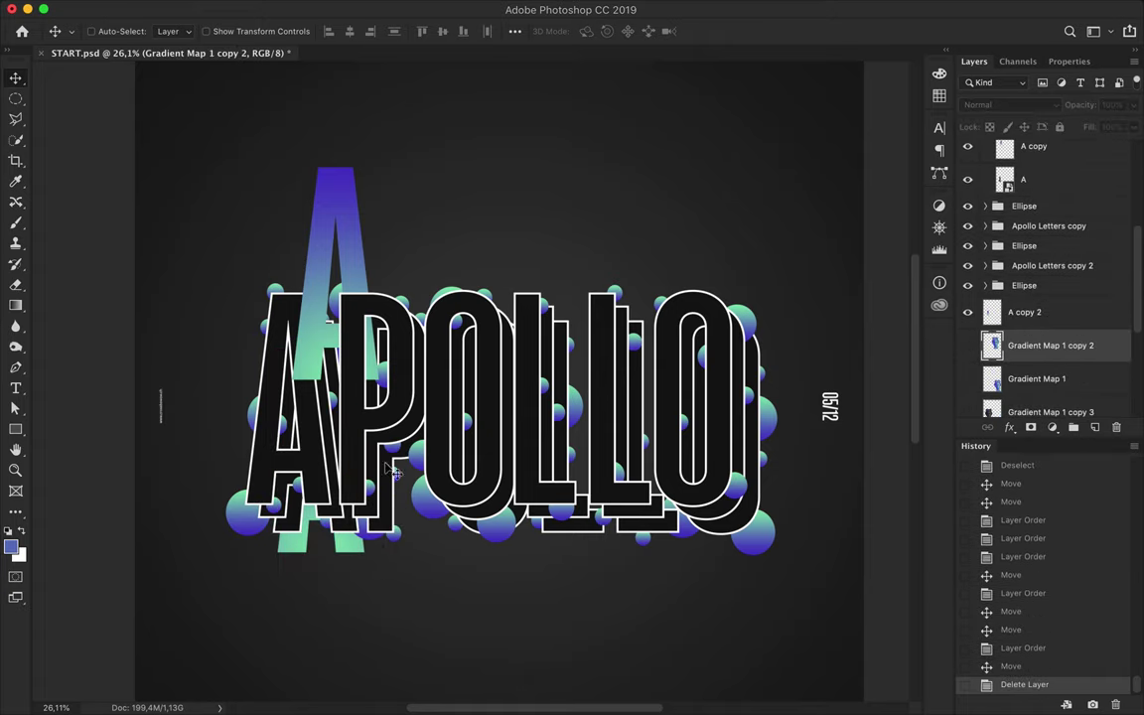
Duplicate the P, rasterize the copy, and fill it with a purple-to-green gradient.
ctrl+click(395, 422)
drag(1038, 156, 1068, 158)
right_click(1033, 156)
click(864, 249)
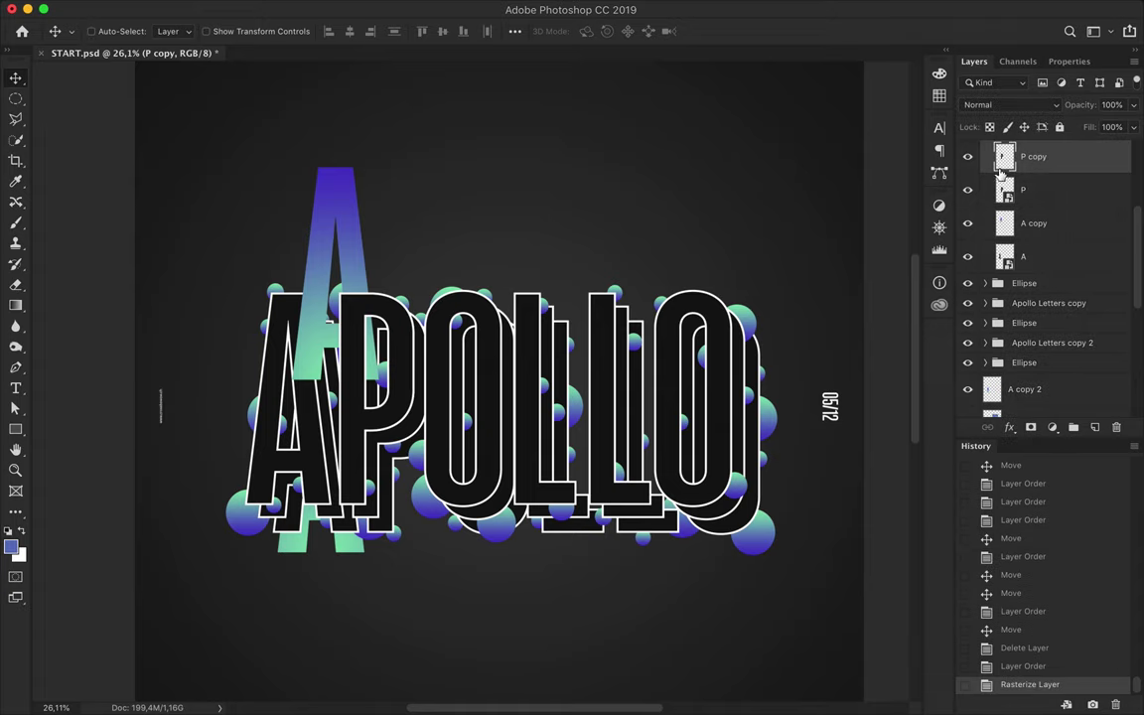
ctrl+click(1005, 156)
key(g)
mouse_move(358, 487)
mouse_down()
mouse_move(374, 300)
mouse_move(294, 362)
mouse_move(370, 378)
mouse_move(397, 454)
mouse_move(420, 318)
mouse_up()
Move the gradient P below the outlined P into the Apollo Letters copy group.
key(ctrl+d)
key(v)
key(ctrl+bracketleft)
mouse_move(1033, 194)
mouse_down()
mouse_move(987, 281)
mouse_move(1043, 366)
mouse_up()
drag(433, 263, 415, 338)
Rasterize the O copy, fill it with the purple-to-green gradient, and shift it down.
right_click(1006, 156)
click(845, 194)
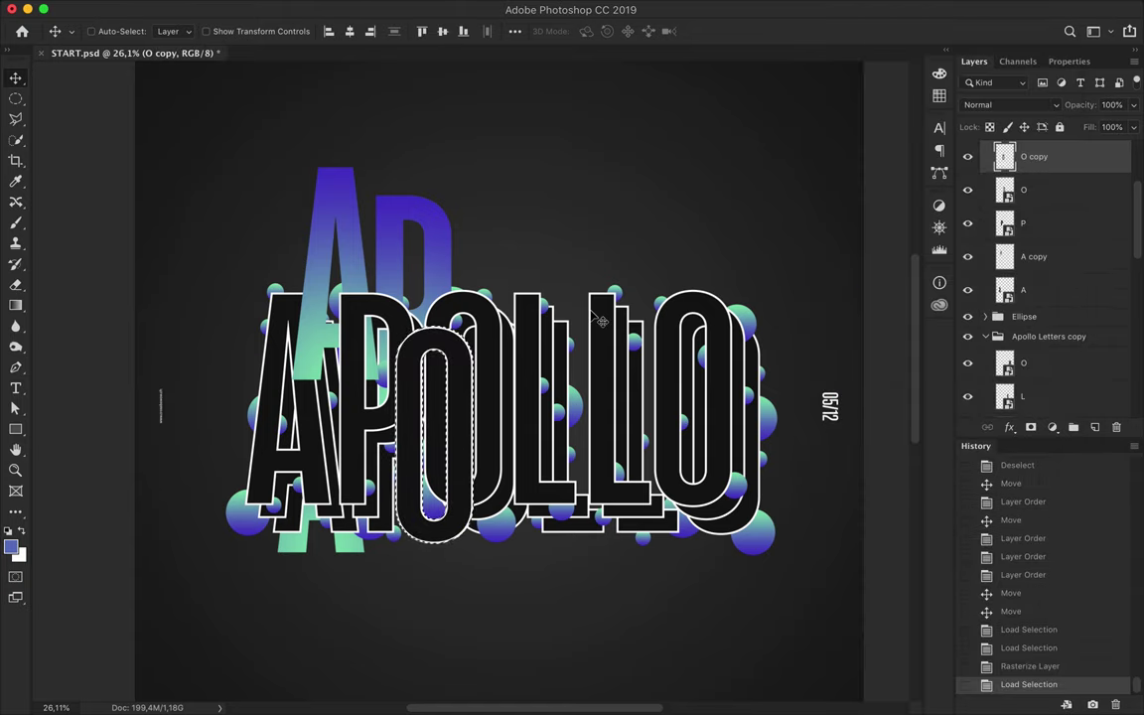
key(g)
drag(403, 343, 405, 526)
key(ctrl+d)
key(v)
mouse_move(440, 349)
mouse_down()
mouse_move(456, 385)
mouse_move(503, 390)
mouse_up()
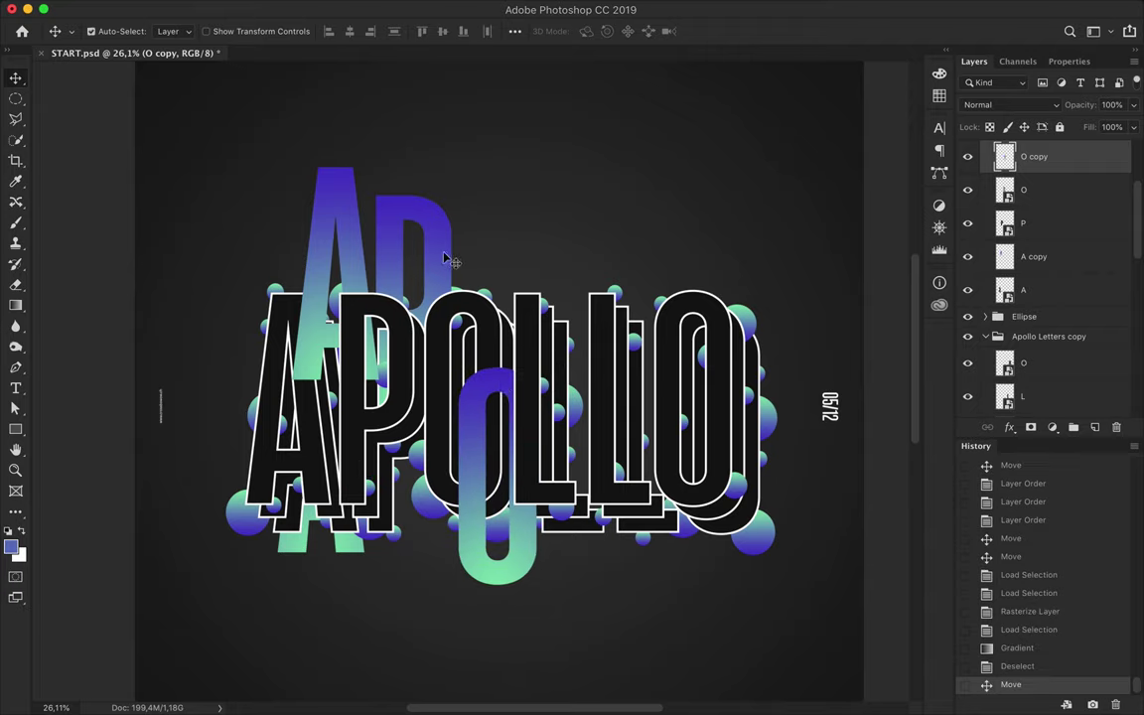
Lower the gradient P over the P stem, raise it one layer, and select the L copy.
mouse_move(447, 260)
mouse_down()
mouse_move(415, 449)
mouse_move(422, 407)
mouse_move(397, 415)
mouse_move(417, 422)
mouse_up()
key(ctrl+shift+bracketright)
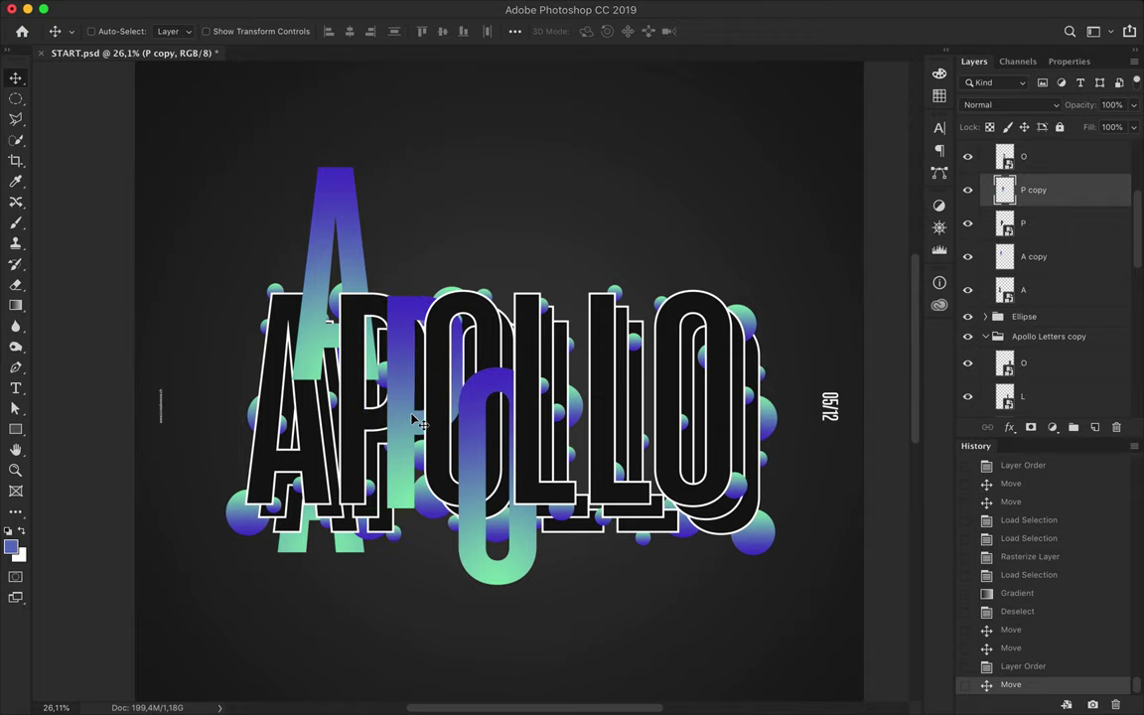
scroll(416, 419, up, 5)
scroll(340, 472, down, 2)
scroll(358, 478, down, 2)
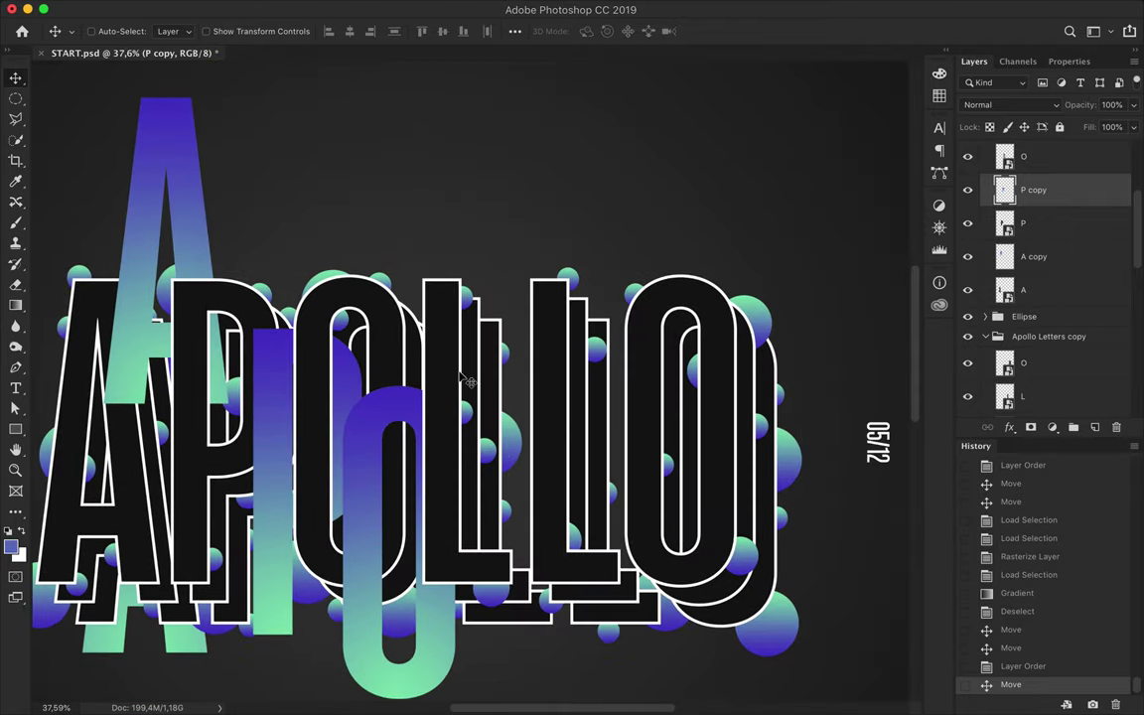
click(1033, 156)
Rasterize the L copy and fill it with a purple-to-green gradient, nudged right.
right_click(1053, 156)
click(894, 298)
ctrl+click(1005, 156)
key(g)
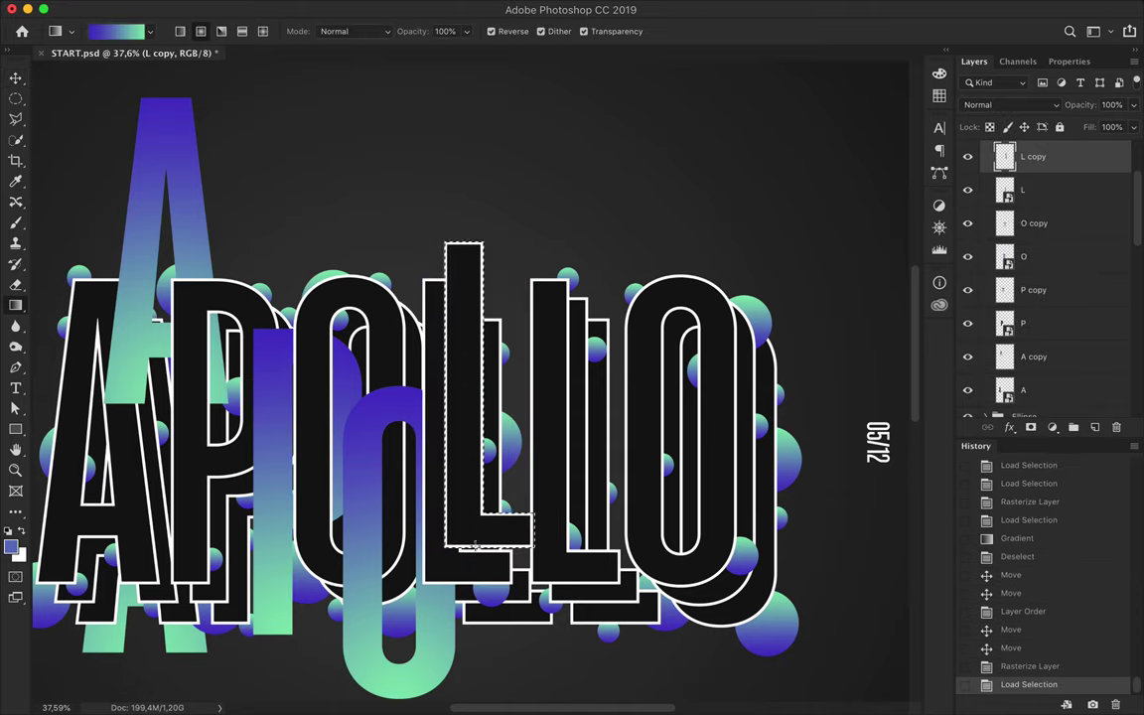
drag(477, 545, 480, 242)
key(ctrl+d)
key(v)
drag(472, 286, 485, 287)
Restack the gradient L and L copy 2 and position the gradient L behind the L.
mouse_move(1033, 156)
mouse_down()
mouse_move(1043, 423)
mouse_move(1038, 383)
mouse_up()
drag(472, 418, 467, 437)
drag(521, 536, 614, 504)
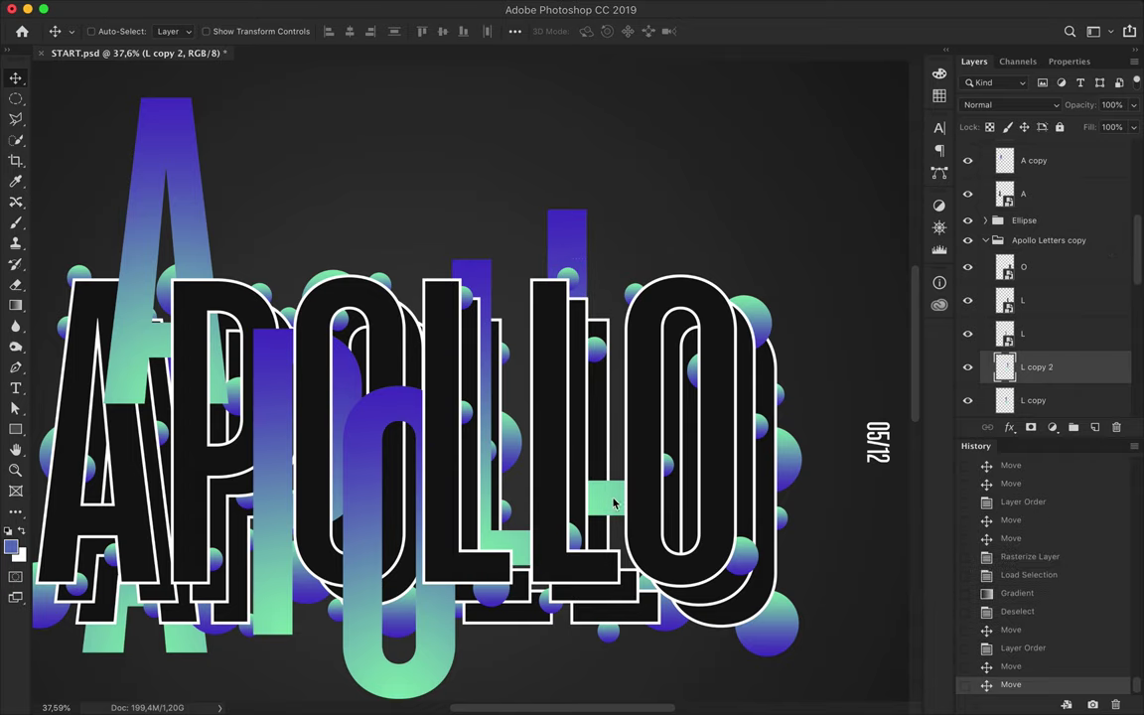
drag(1038, 366, 1038, 283)
drag(576, 241, 568, 262)
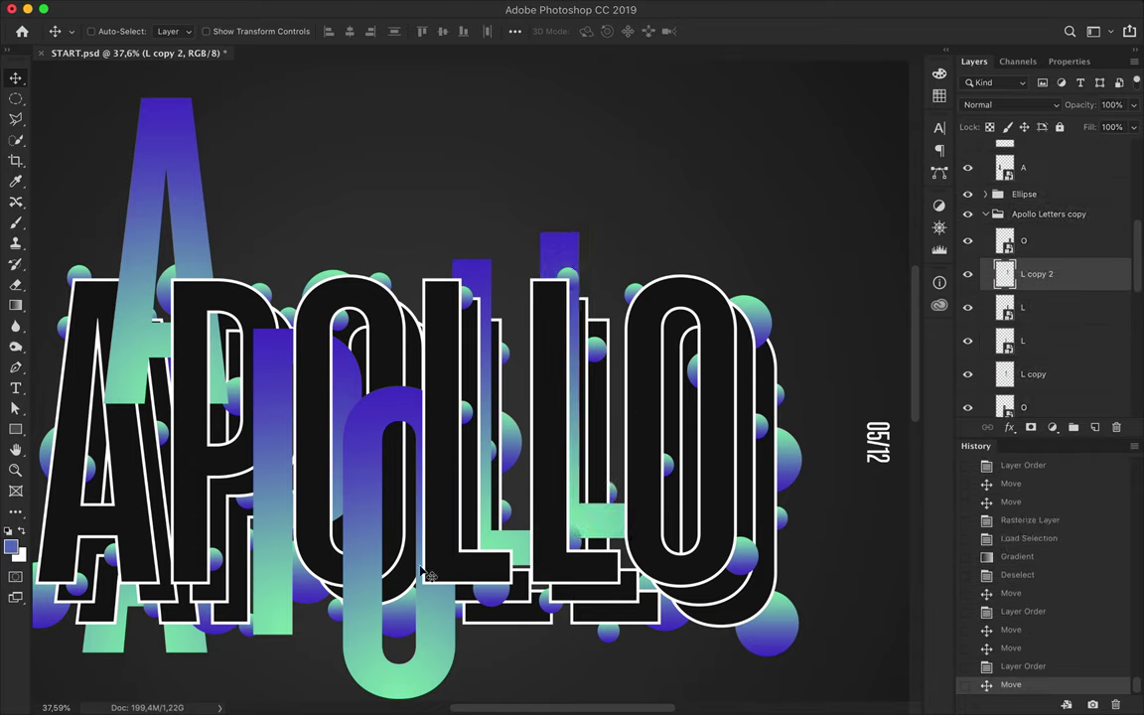
Place a gradient O copy under the right O and offset a black O duplicate down-right.
drag(397, 557, 723, 487)
drag(1038, 159, 1038, 298)
drag(726, 497, 766, 549)
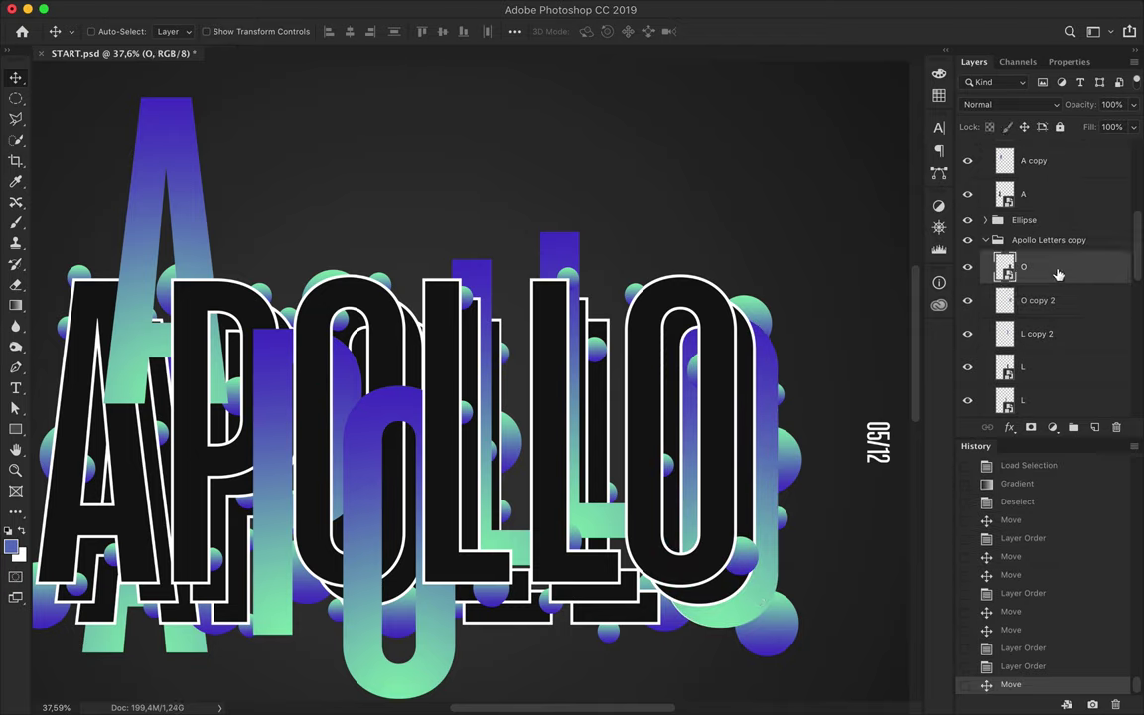
drag(752, 454, 816, 519)
Duplicate the second L offset down-right and the A shifted up-left.
scroll(1038, 327, down, 2)
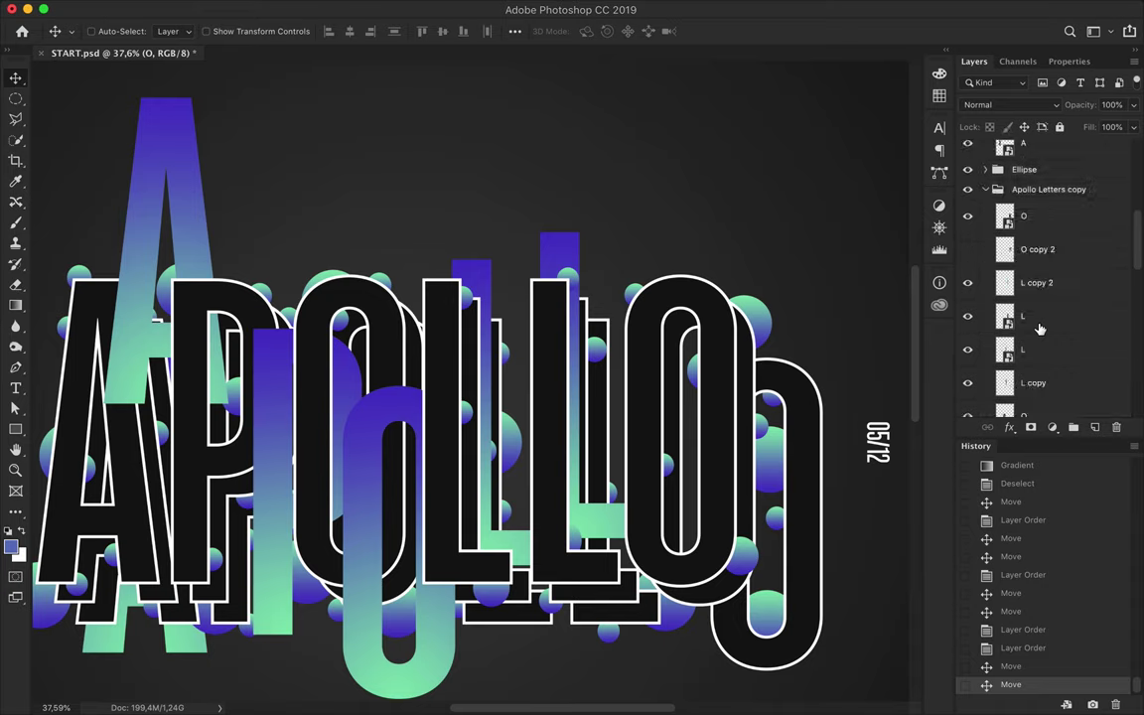
scroll(467, 387, down, 2)
super+click(463, 532)
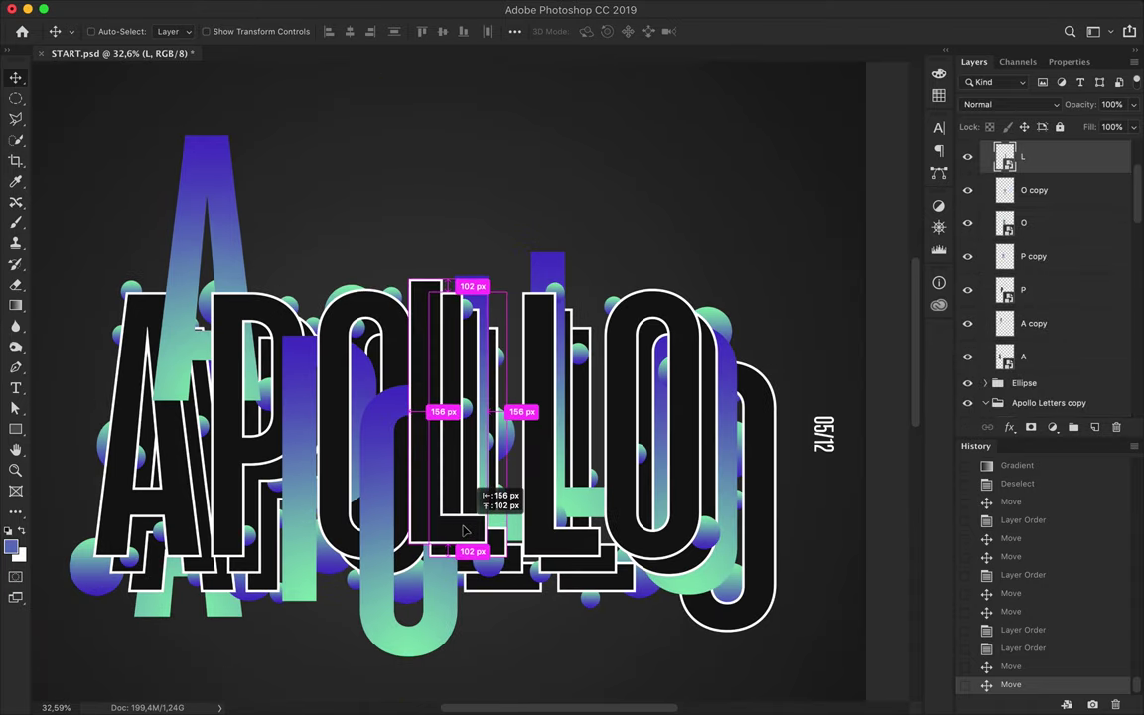
drag(464, 531, 472, 541)
scroll(473, 540, down, 2)
drag(243, 437, 233, 425)
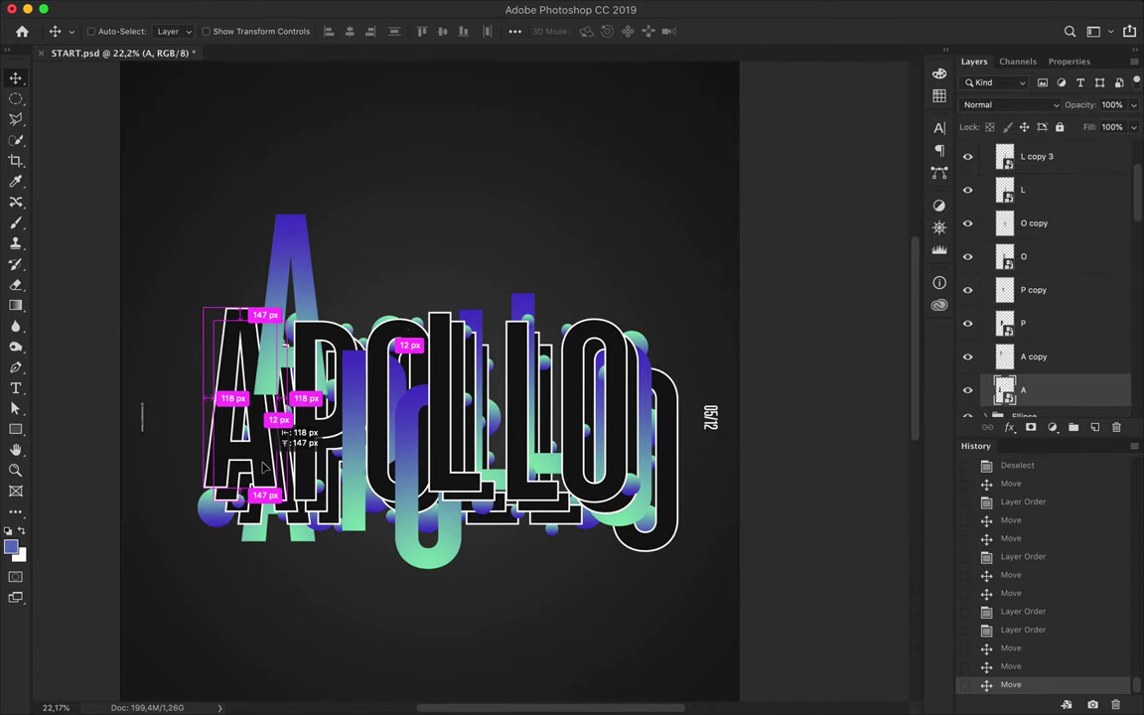
Position A copy 3 and move it below A copy 2 in the layer stack.
mouse_move(1036, 249)
mouse_down()
mouse_move(1036, 295)
mouse_move(1036, 260)
mouse_up()
drag(234, 427, 253, 467)
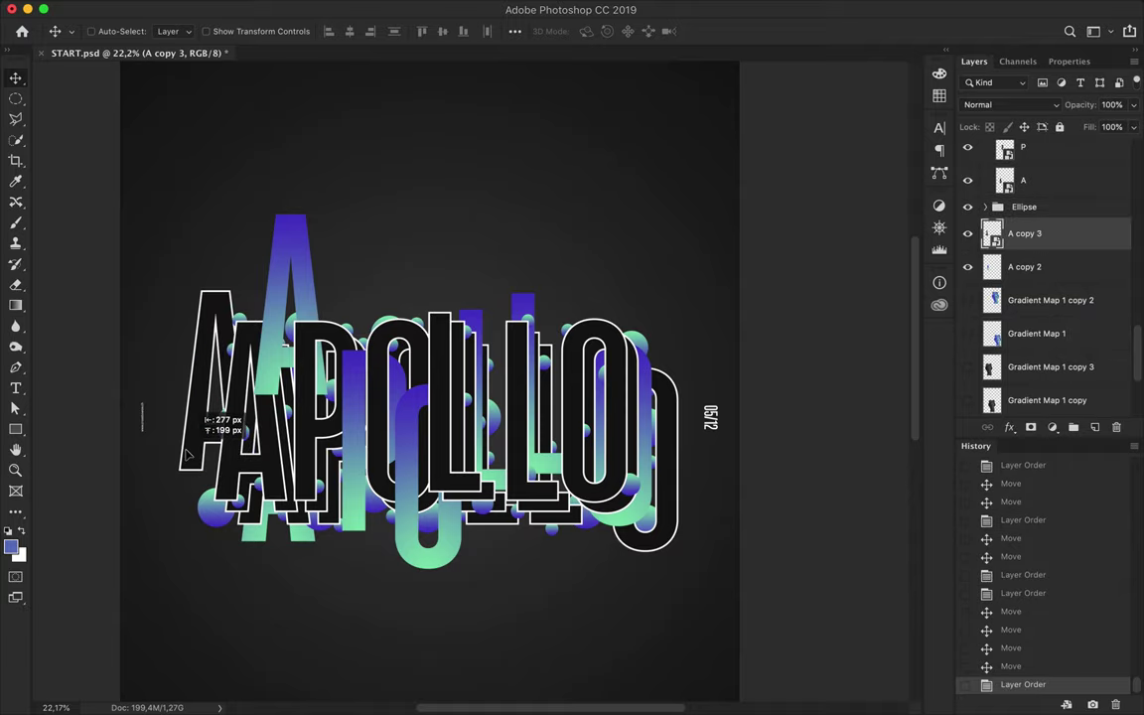
drag(1036, 233, 1039, 268)
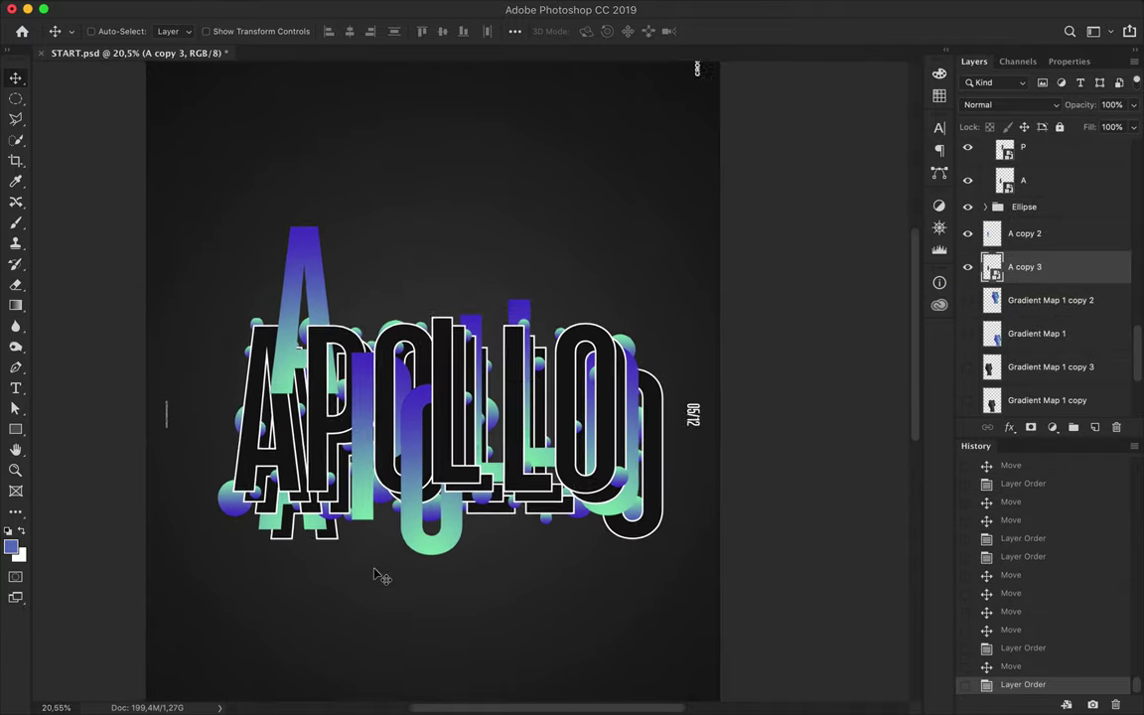
scroll(377, 574, down, 2)
scroll(468, 382, up, 3)
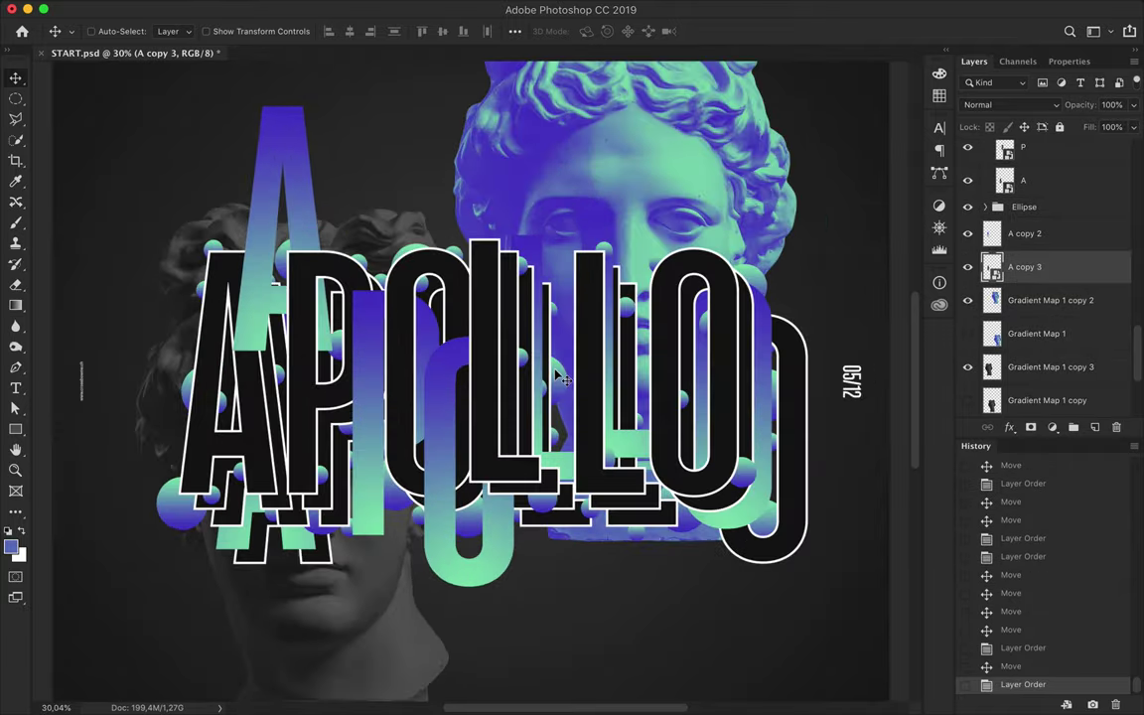
Delete an extra L copy and duplicate the tall A to the right.
drag(526, 544, 579, 545)
key(Delete)
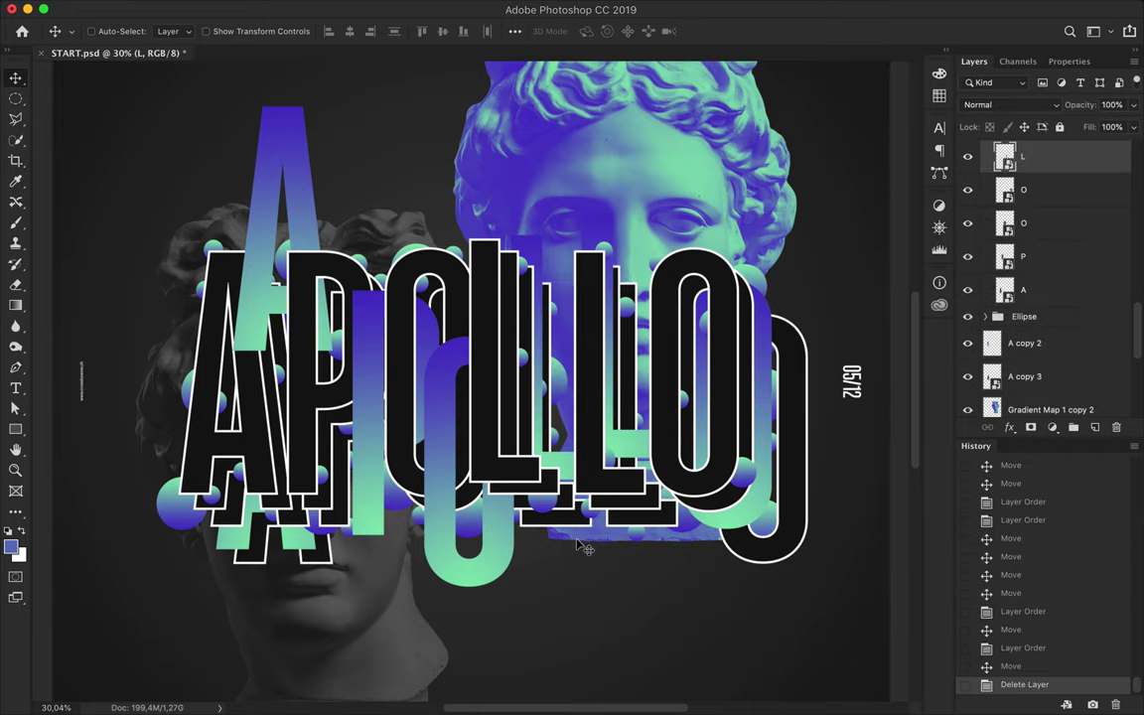
alt+drag(294, 246, 334, 246)
scroll(377, 268, down, 2)
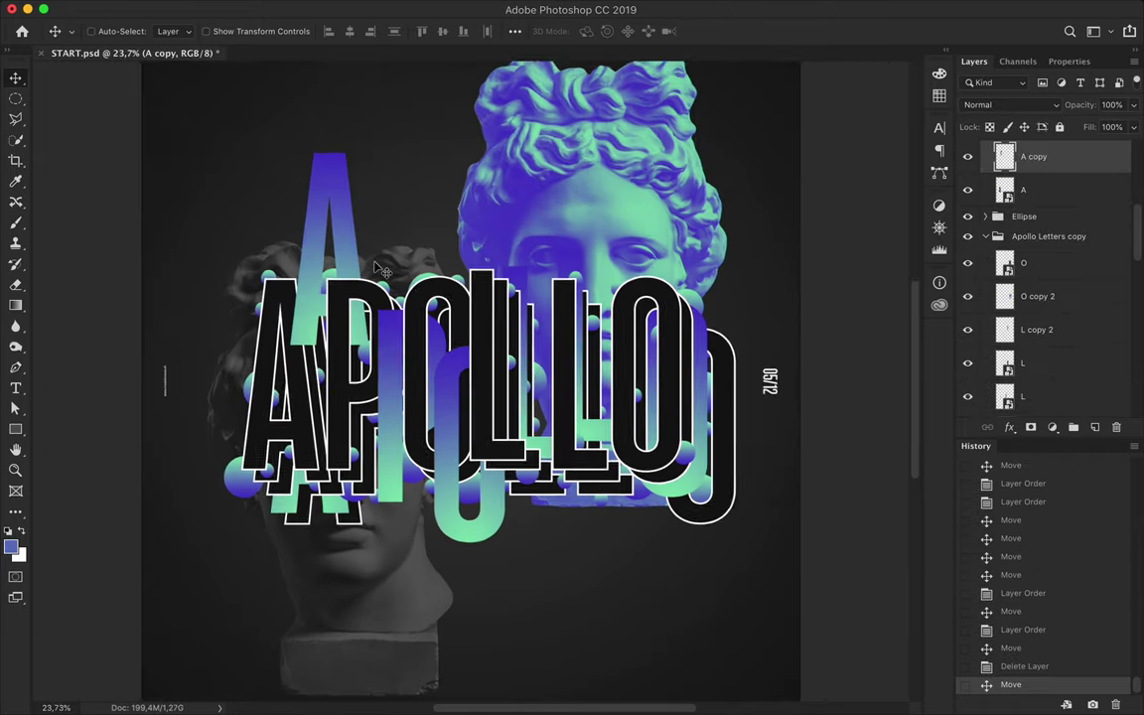
scroll(377, 268, up, 1)
Move an ellipse near the right O and fit the whole poster in view.
click(491, 684)
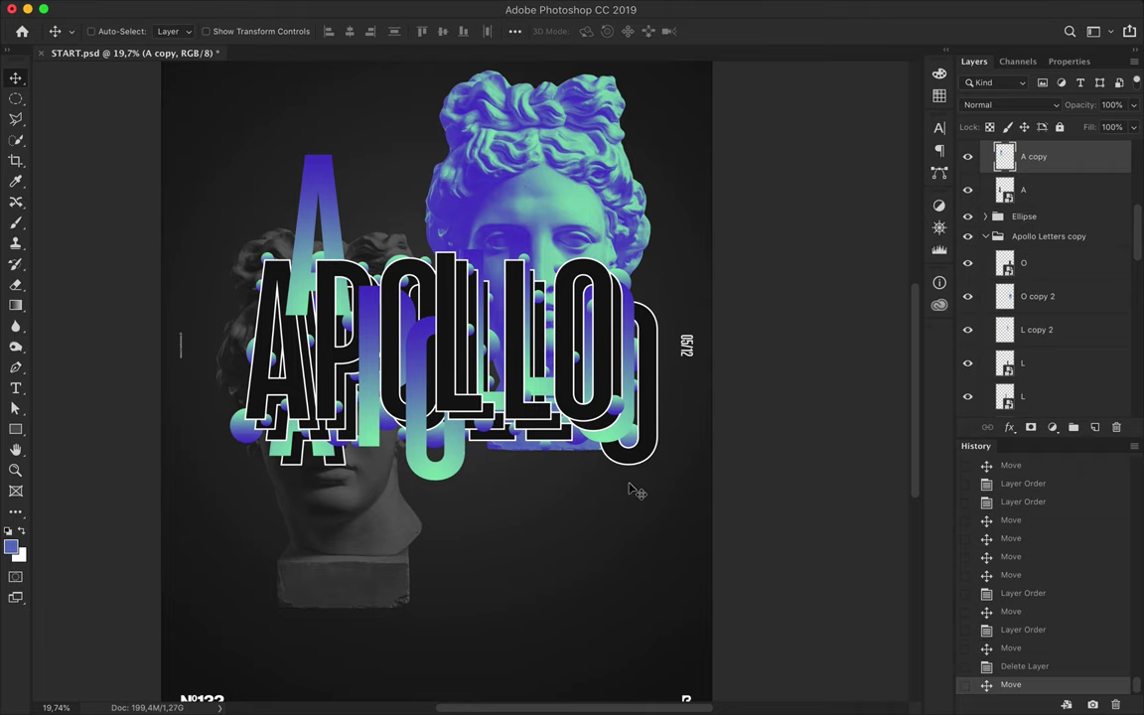
scroll(465, 476, up, 2)
scroll(460, 475, up, 3)
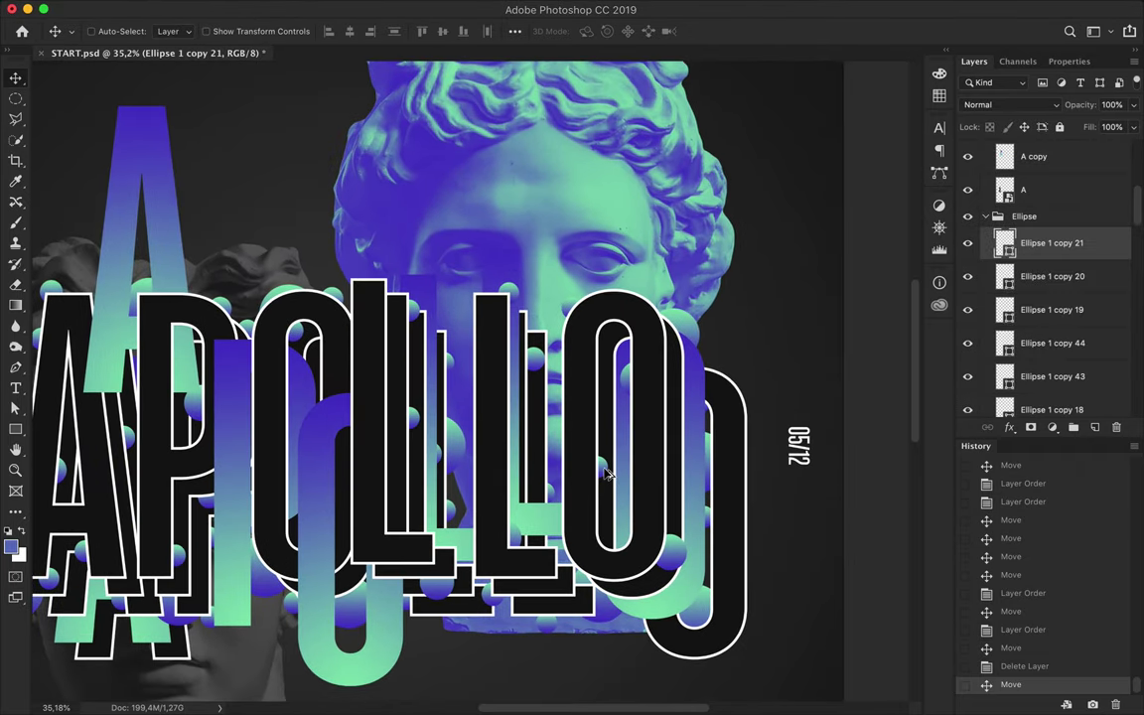
drag(675, 414, 712, 480)
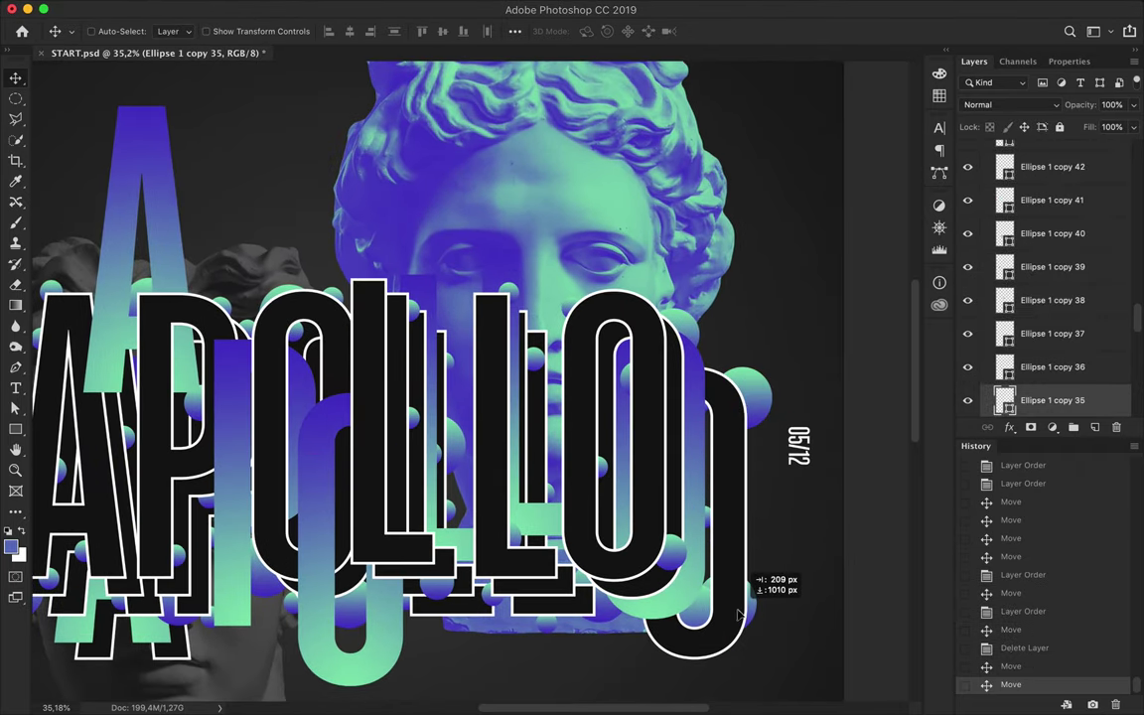
key(ctrl+0)
Convert the Apollo Letters copy 3 group to a Smart Object, then rasterize it.
click(1053, 169)
right_click(1033, 169)
click(936, 279)
right_click(1043, 176)
click(855, 198)
Clear the areas above and below the letters and shift the flattened letters upward.
drag(560, 339, 616, 308)
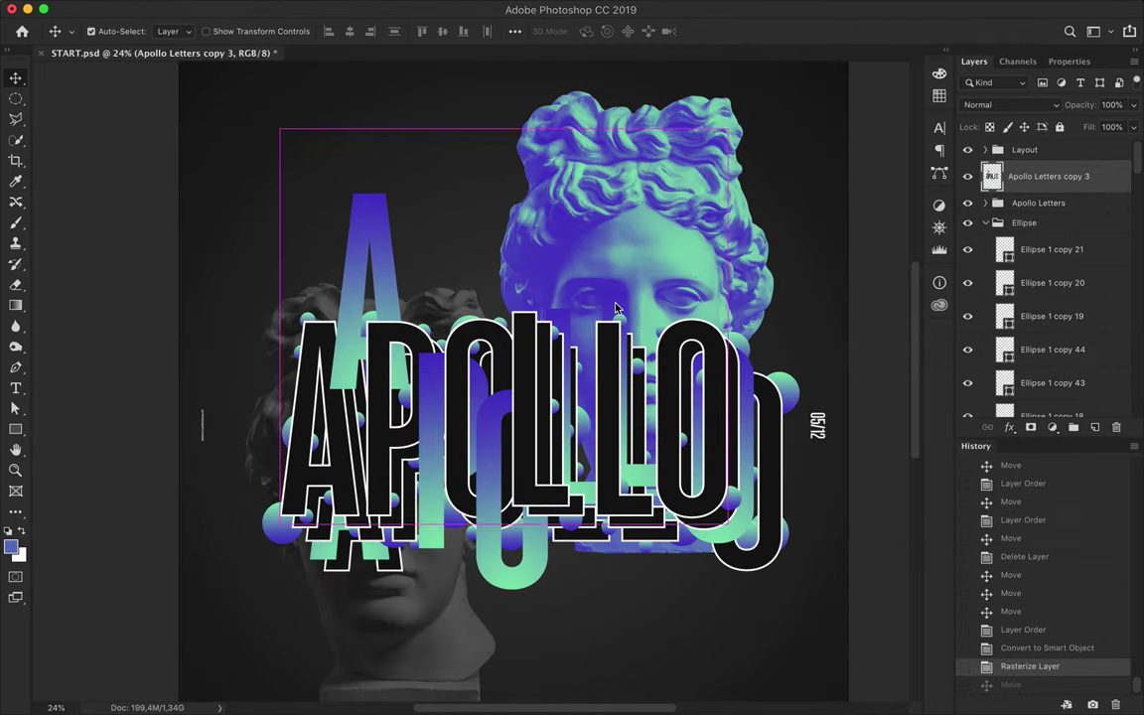
key(ctrl+z)
key(m)
key(ctrl+d)
drag(229, 131, 765, 313)
key(Delete)
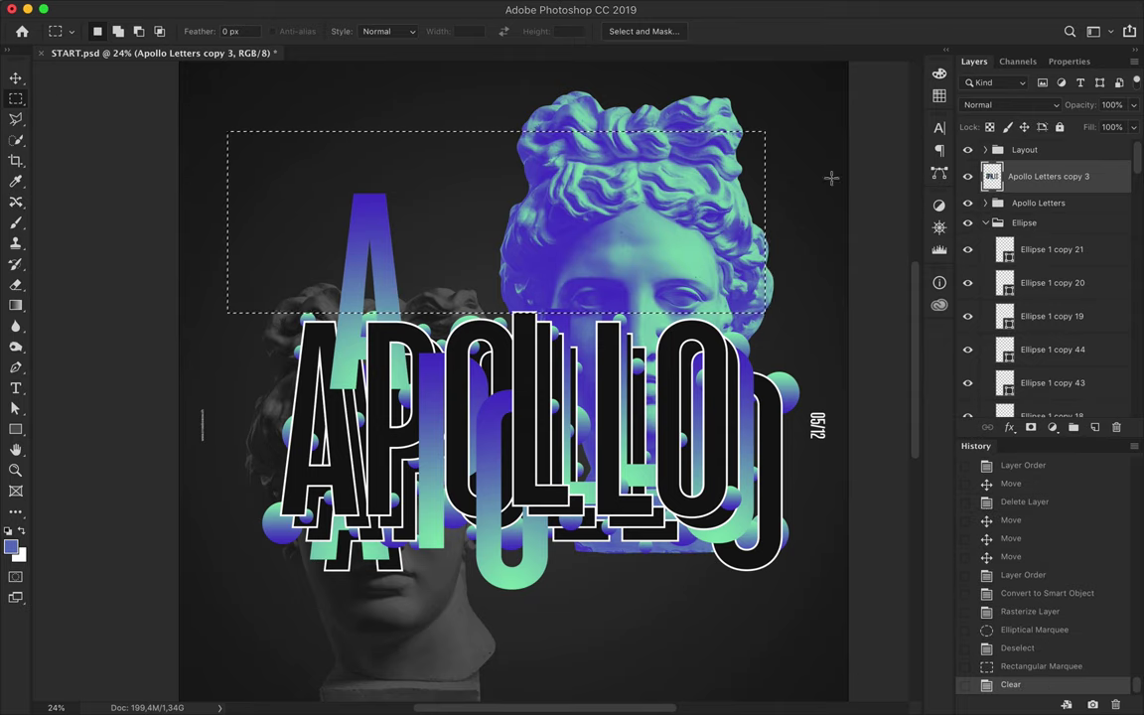
key(Delete)
key(ctrl+d)
key(v)
drag(536, 447, 536, 367)
Choose the Mixer Brush and enlarge it to 5000 px.
click(18, 224)
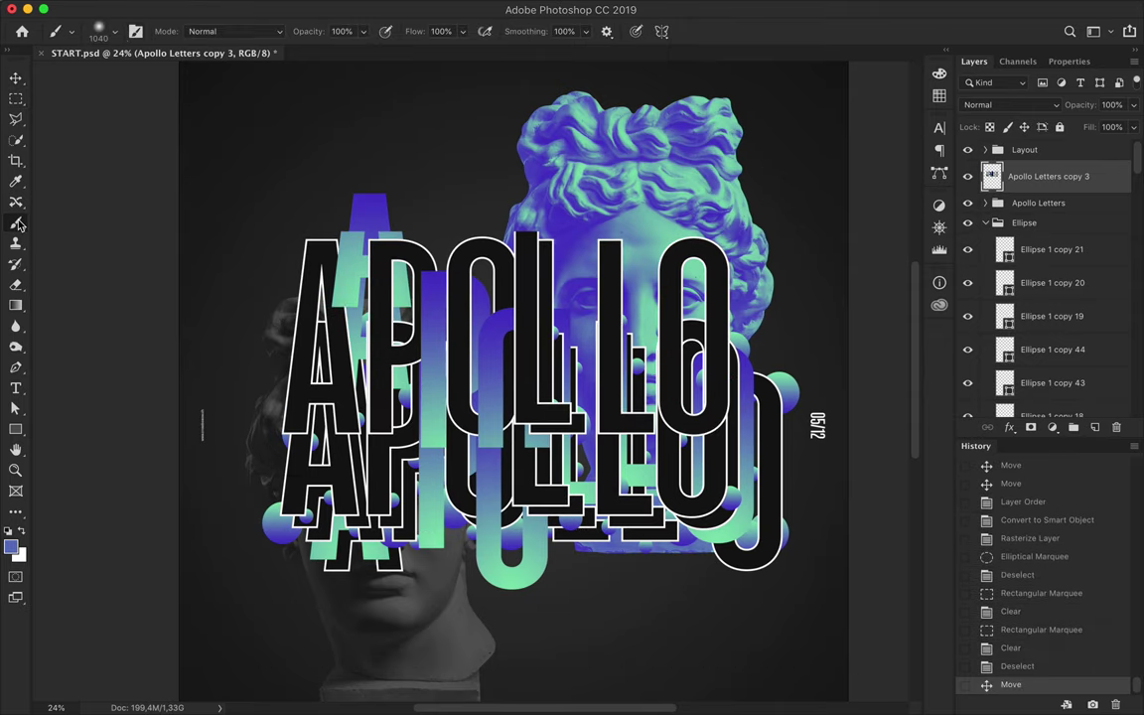
click(94, 264)
scroll(552, 380, up, 2)
right_click(552, 380)
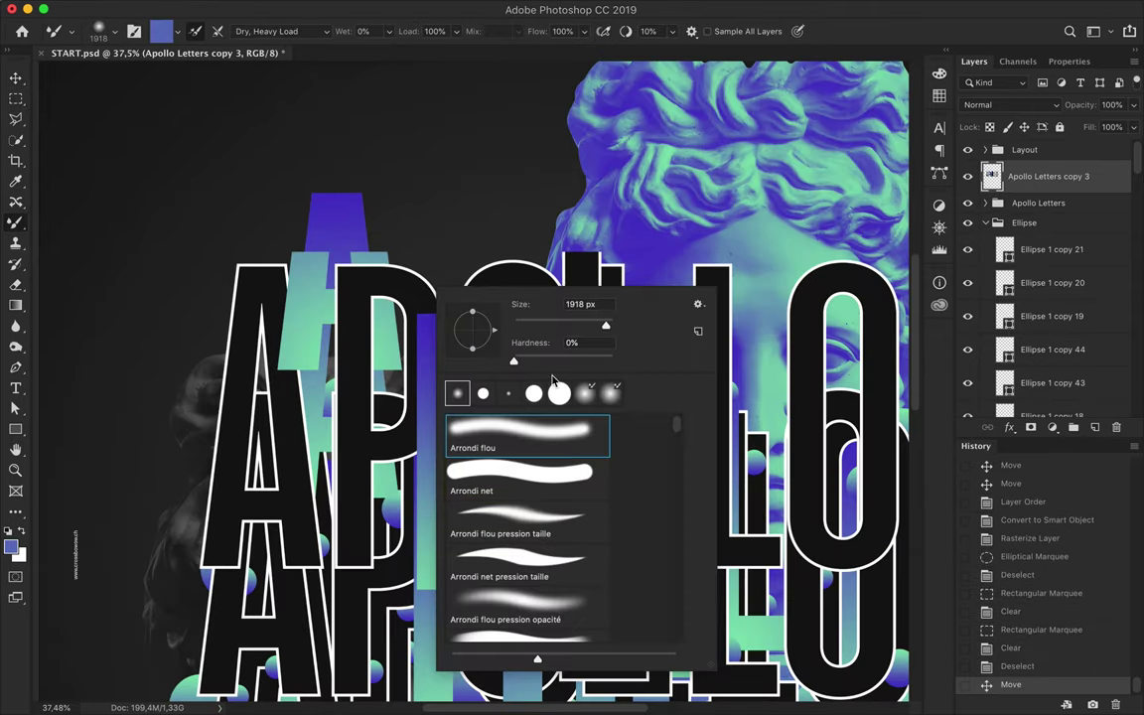
drag(610, 329, 686, 329)
key(Return)
Smear the APOLLO letters upward with several Mixer Brush strokes.
alt+click(587, 296)
mouse_move(587, 296)
mouse_down()
mouse_move(249, 298)
mouse_move(198, 497)
mouse_up()
drag(248, 298, 504, 323)
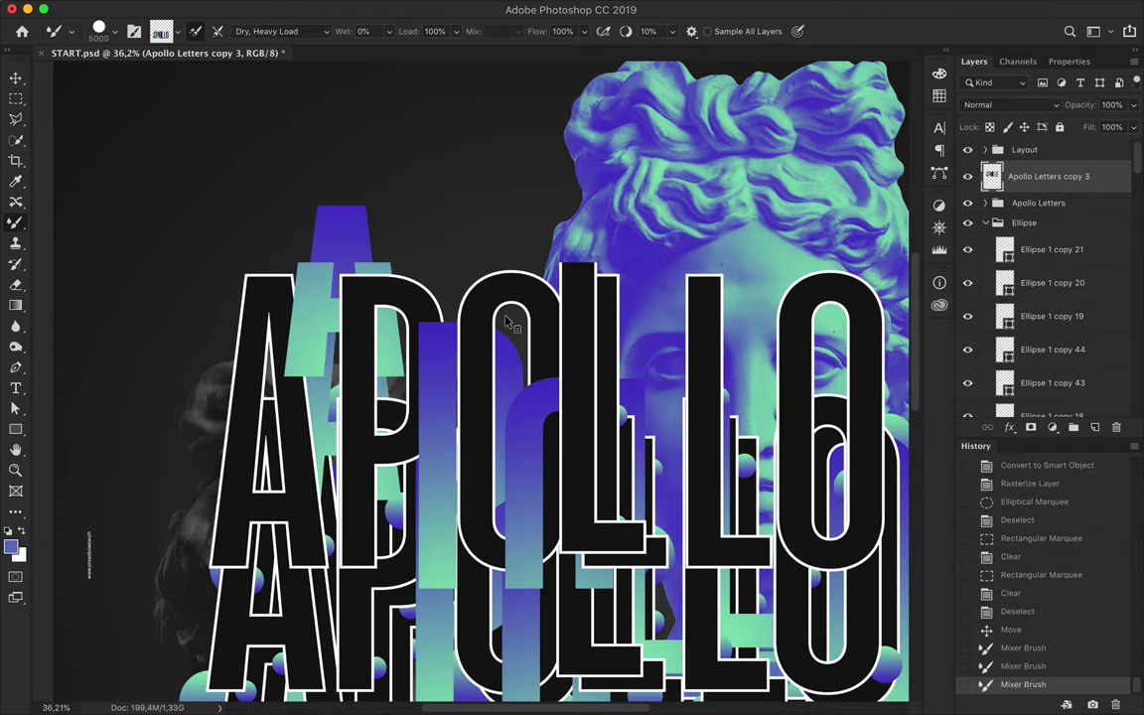
scroll(505, 323, down, 4)
mouse_move(526, 397)
mouse_down()
mouse_move(526, 248)
mouse_move(993, 179)
mouse_move(1061, 439)
mouse_up()
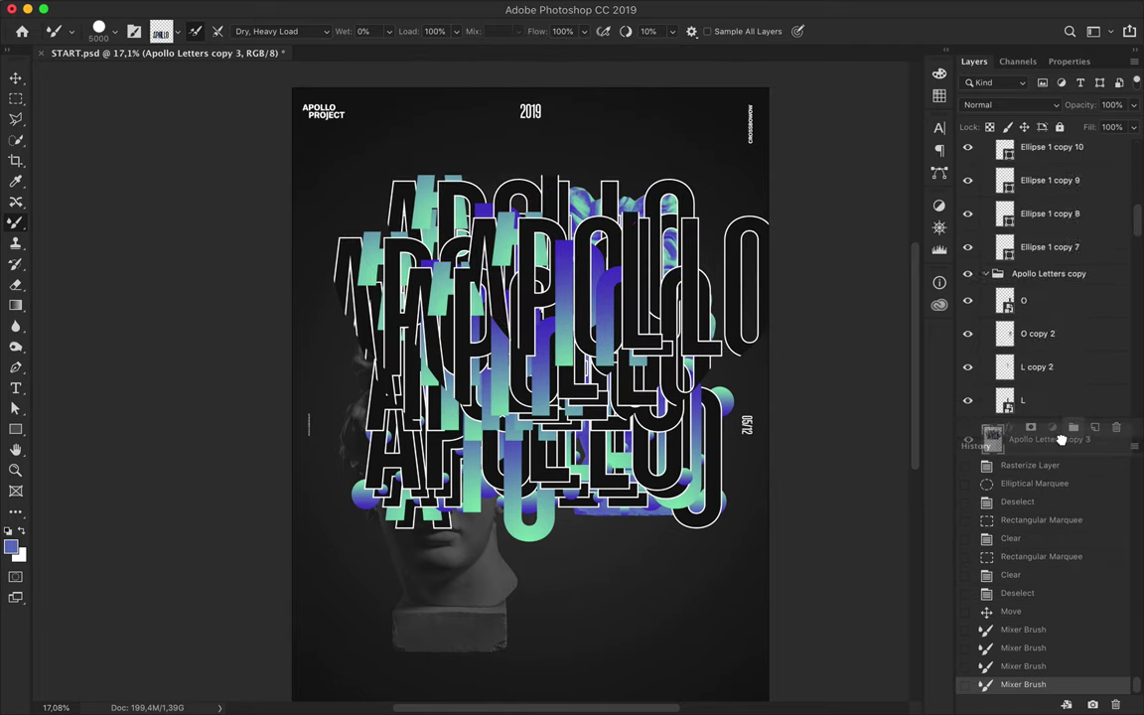
Raise the smeared letters layer and scale it down to about 82%, shifted slightly down-left.
drag(1060, 439, 1060, 255)
key(ctrl+t)
drag(770, 526, 608, 408)
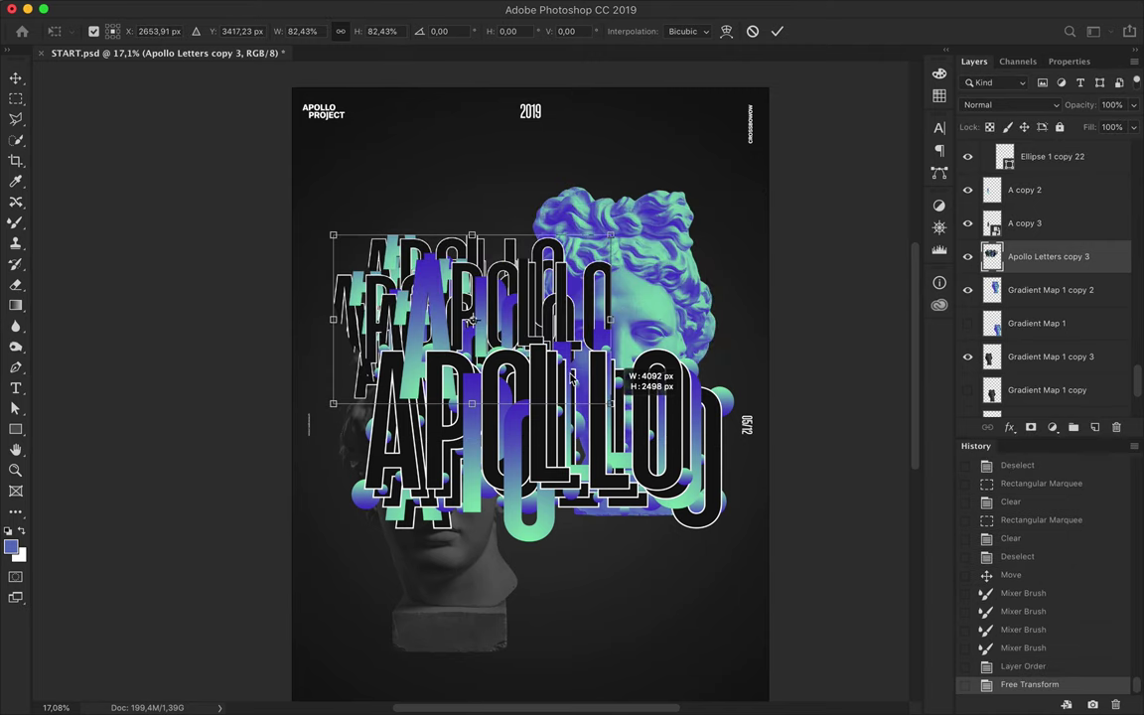
key(Return)
drag(608, 407, 598, 432)
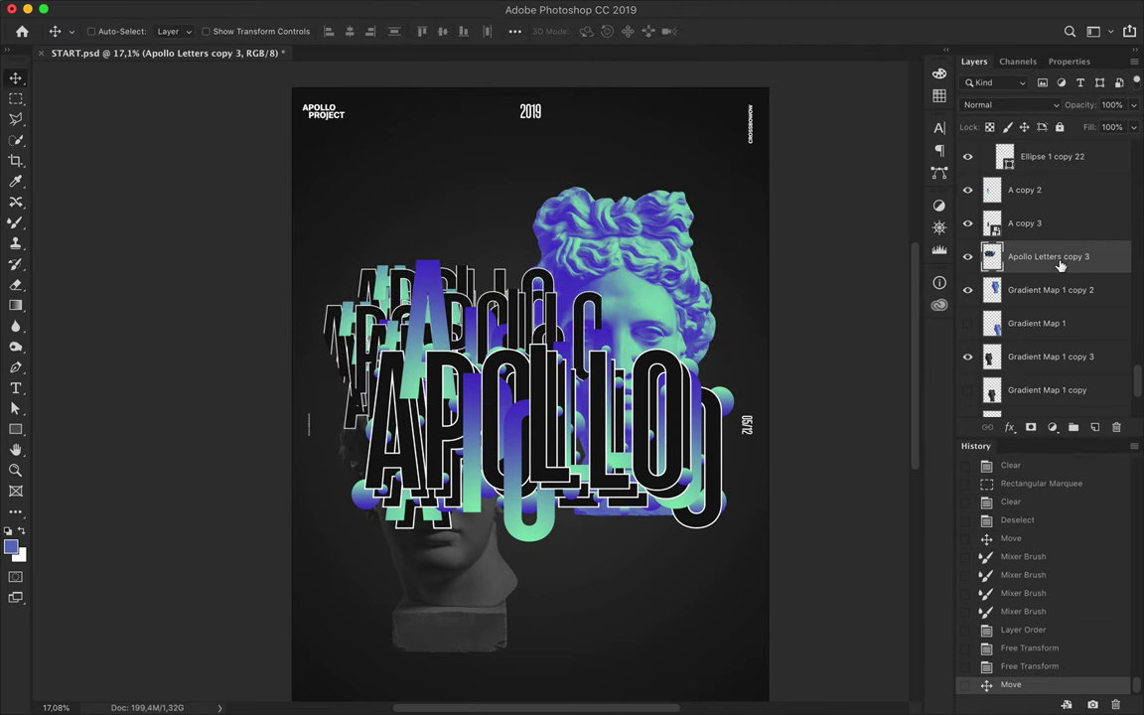
Duplicate the letters to the lower right as copy 4 and tuck copies below the Gradient Map layers.
drag(1066, 261, 1061, 298)
alt+drag(536, 398, 592, 452)
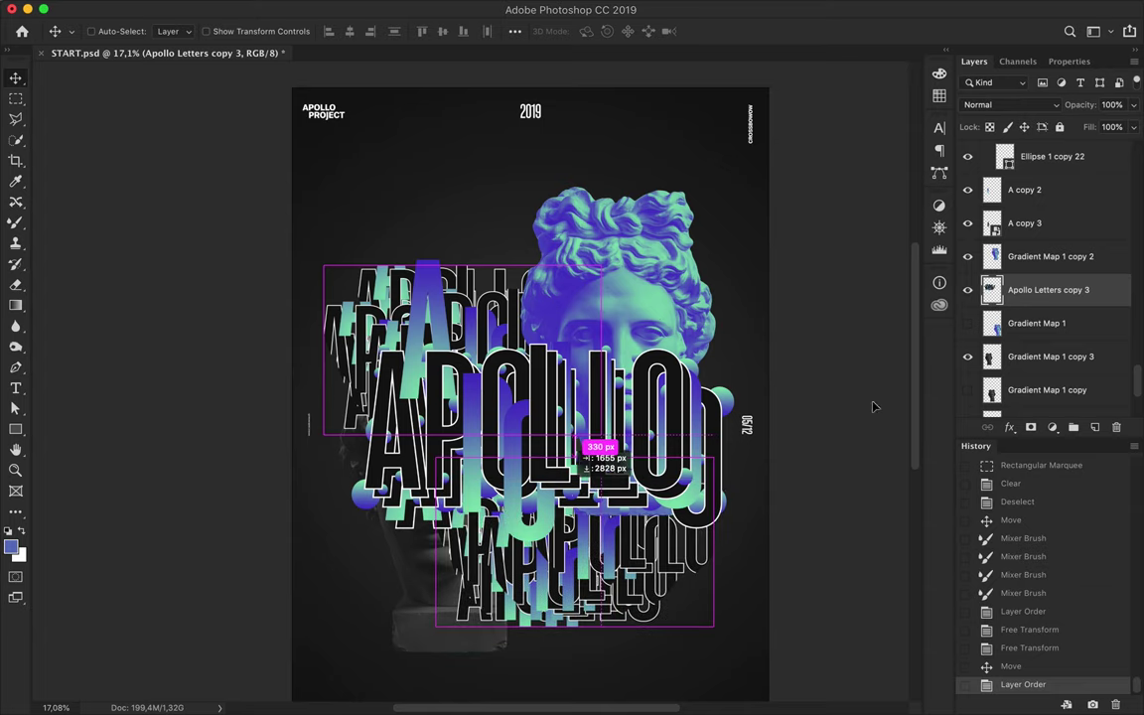
drag(1049, 290, 993, 403)
scroll(1043, 298, down, 3)
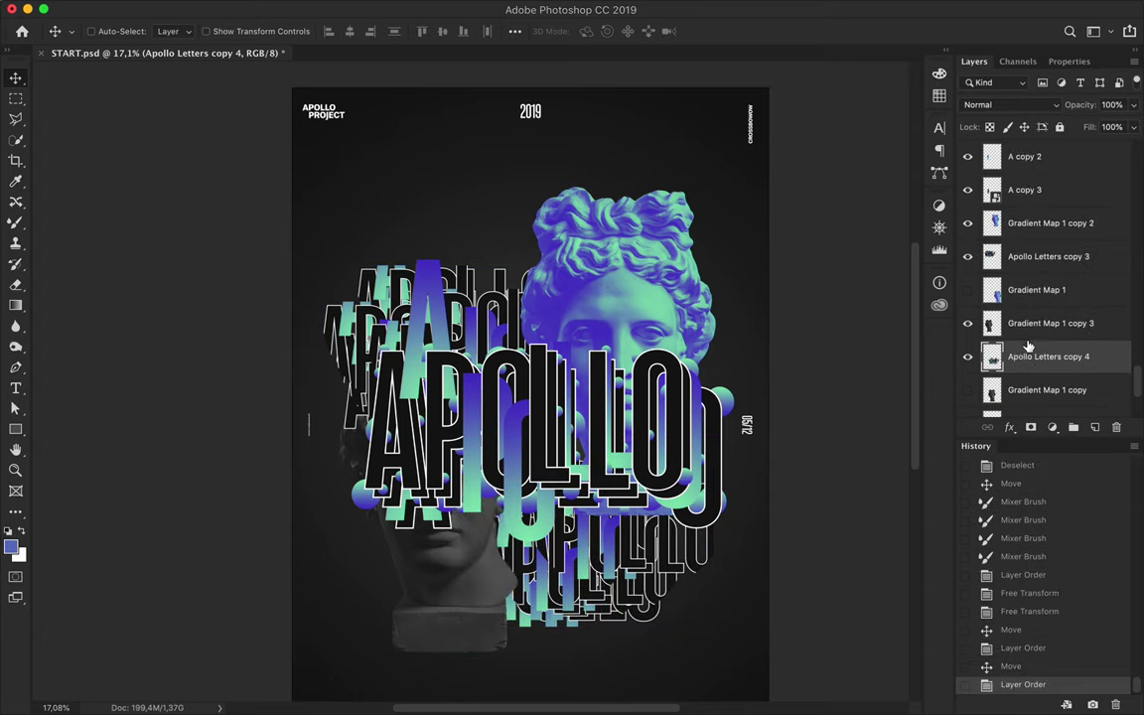
drag(1049, 207, 1030, 301)
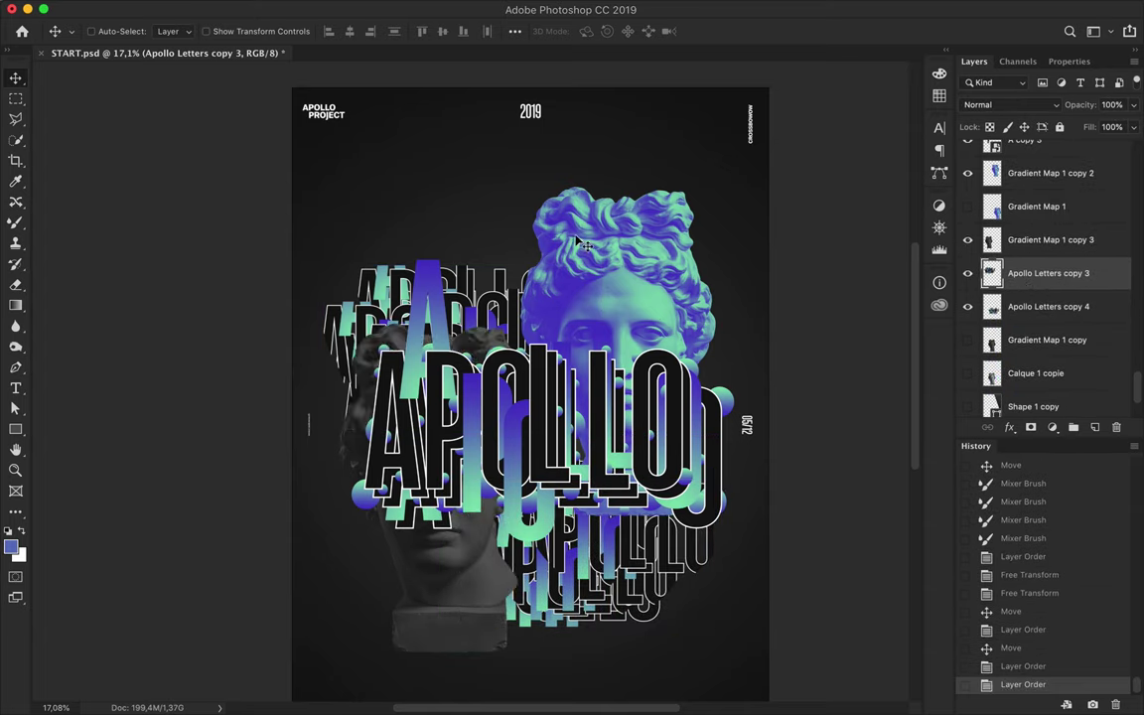
Delete the two unwanted Shape 1 layers.
scroll(1043, 298, down, 3)
click(1033, 300)
key(Delete)
key(Delete)
Duplicate Layer 2 above the letter copies, keep Normal blend mode, and set Fill to 40%.
drag(1033, 367, 1033, 228)
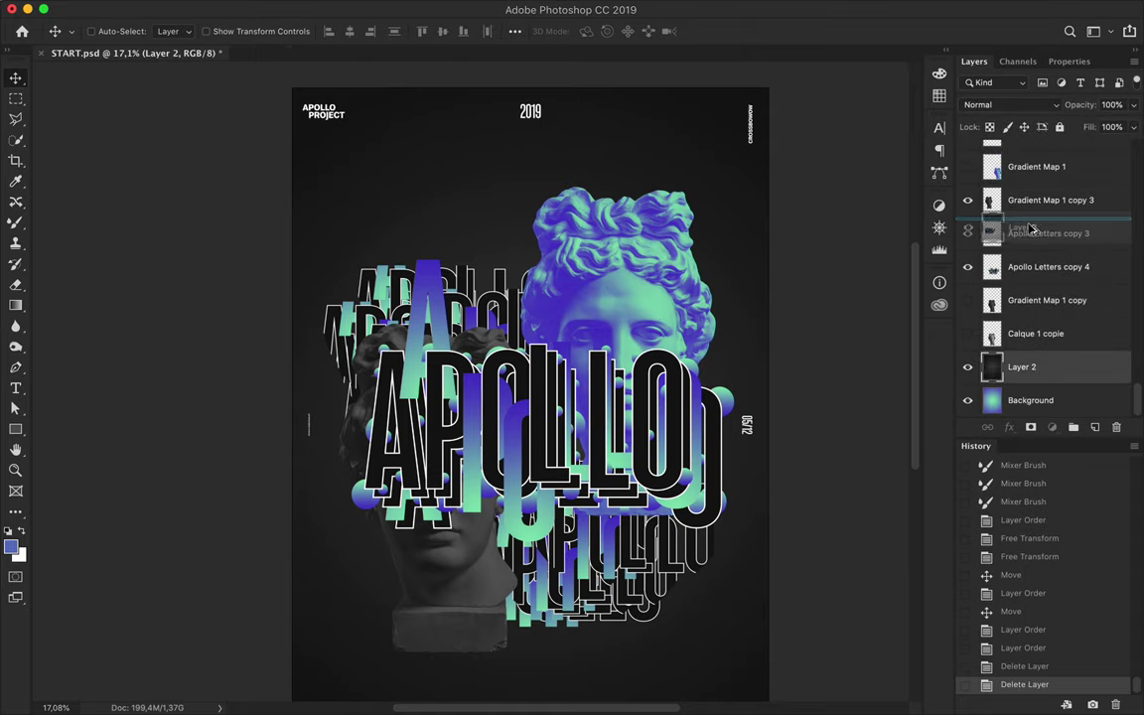
click(1008, 104)
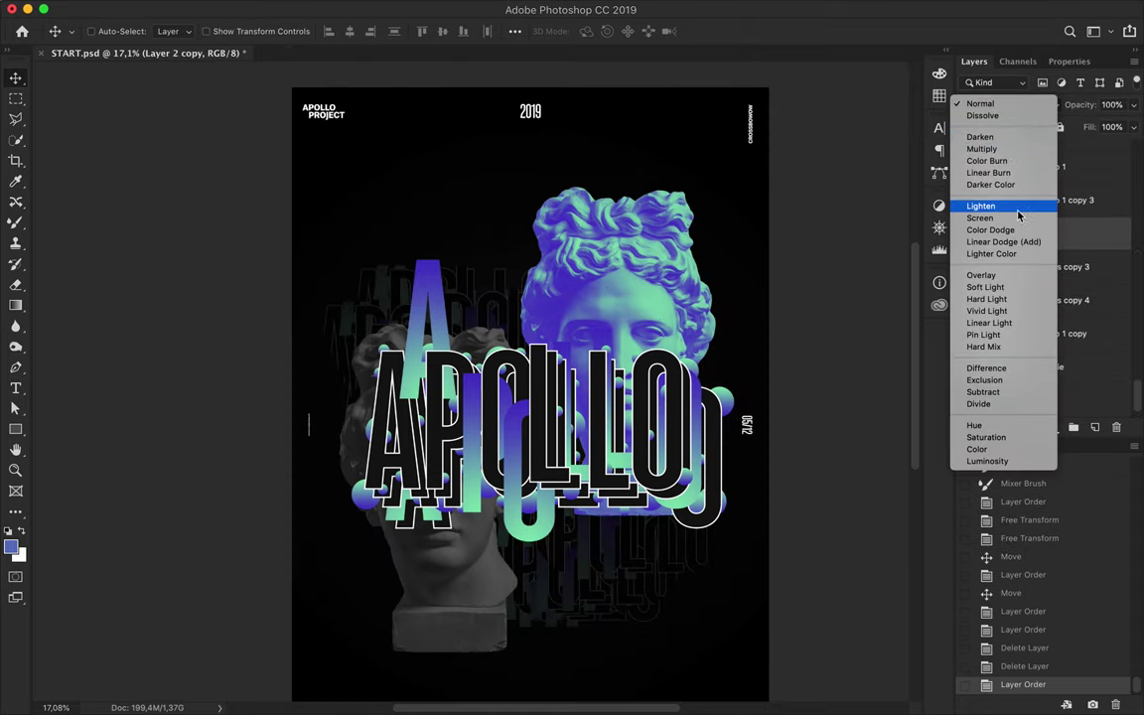
click(1125, 171)
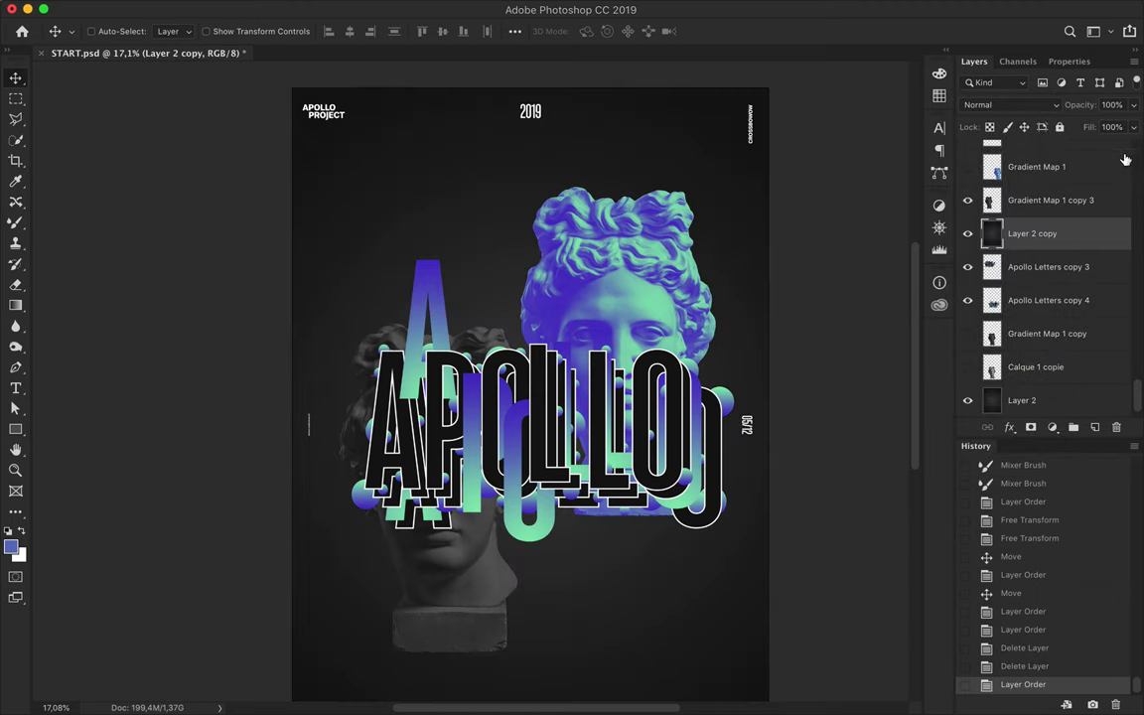
drag(1134, 127, 1059, 159)
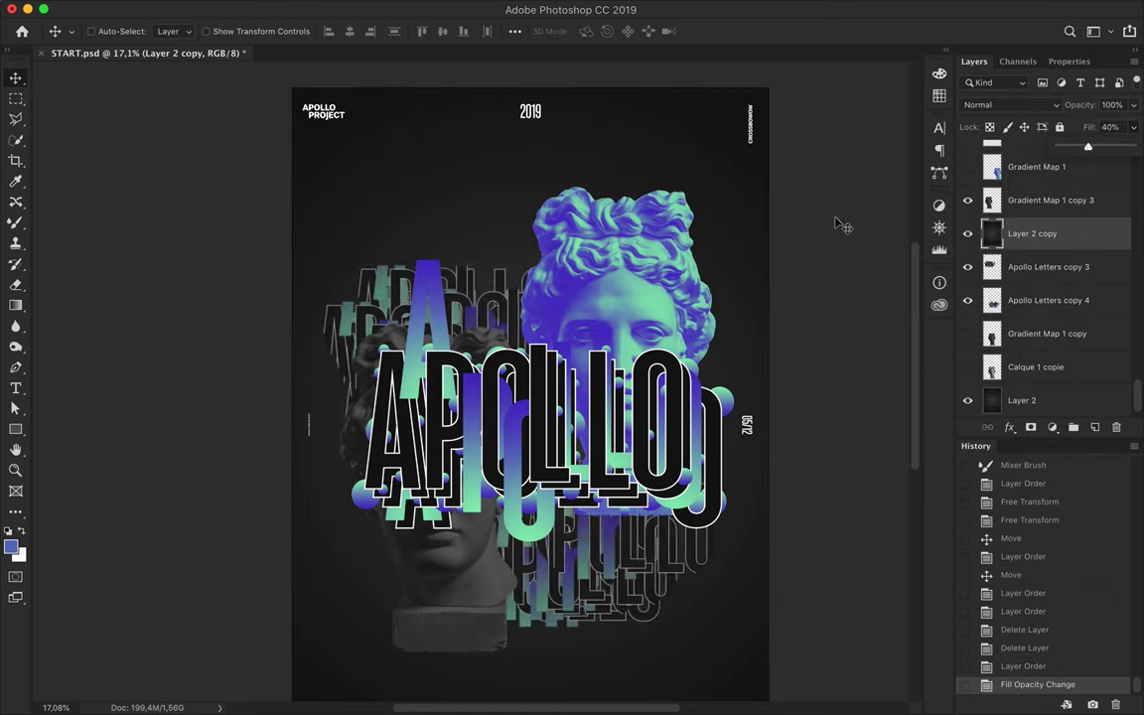
click(391, 9)
mouse_move(409, 137)
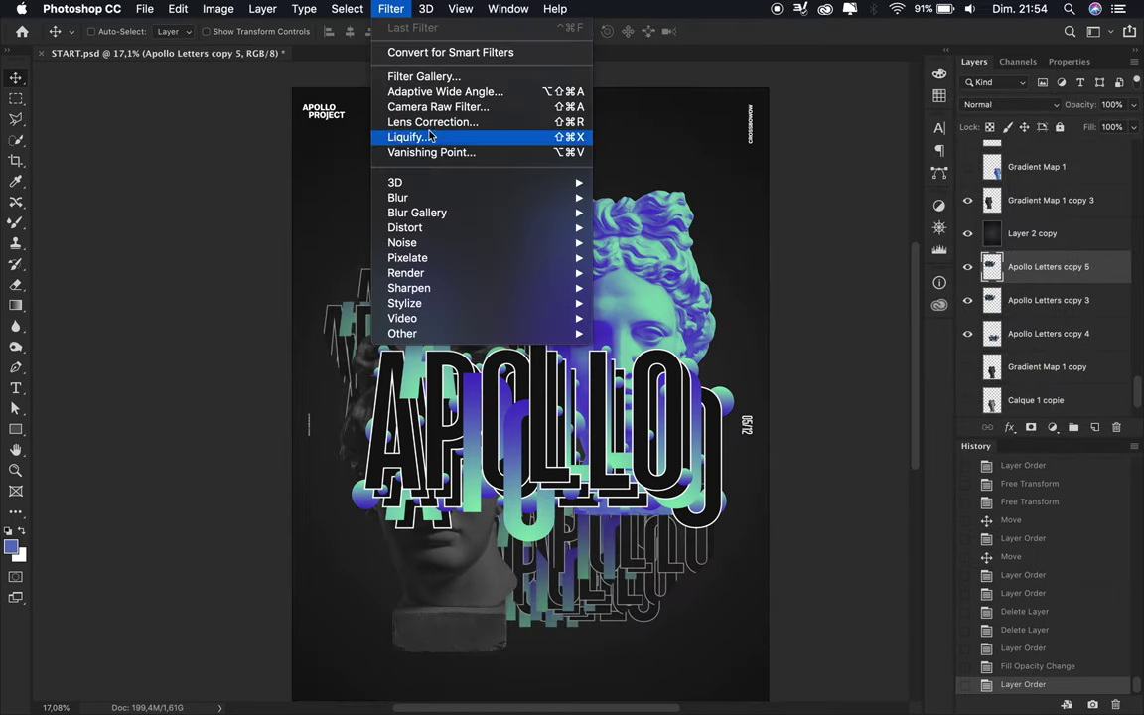
mouse_move(408, 257)
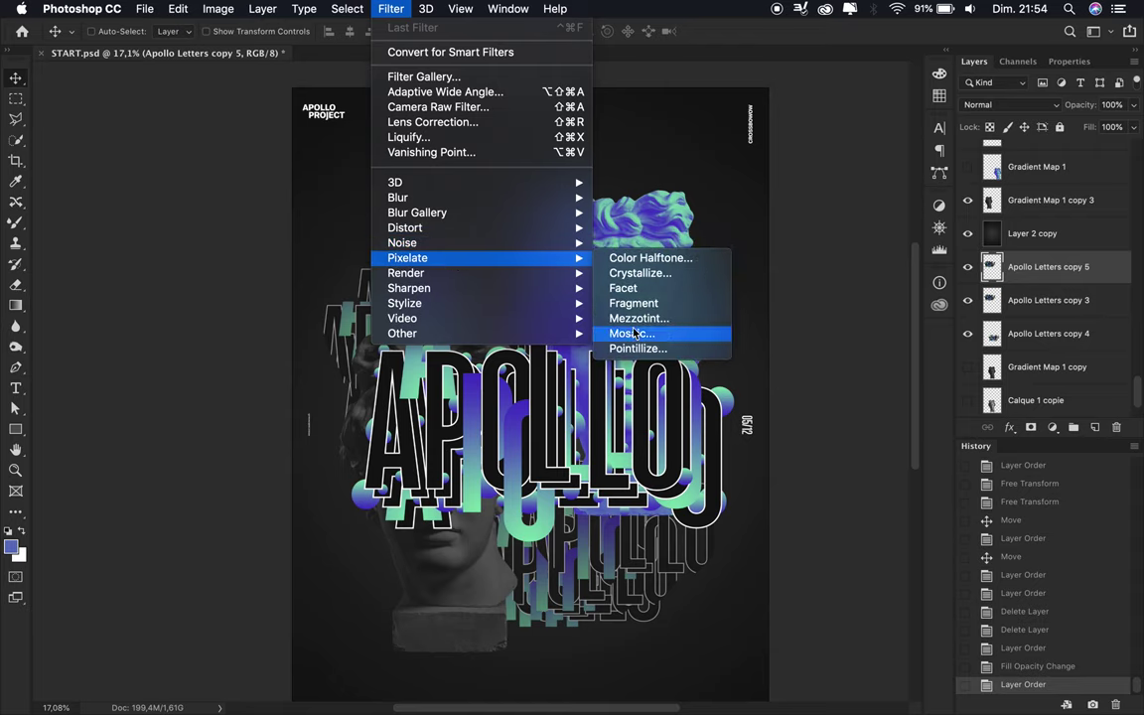
Apply a large-cell Mosaic filter to the letter copy and send it below Apollo Letters copy 3.
click(634, 333)
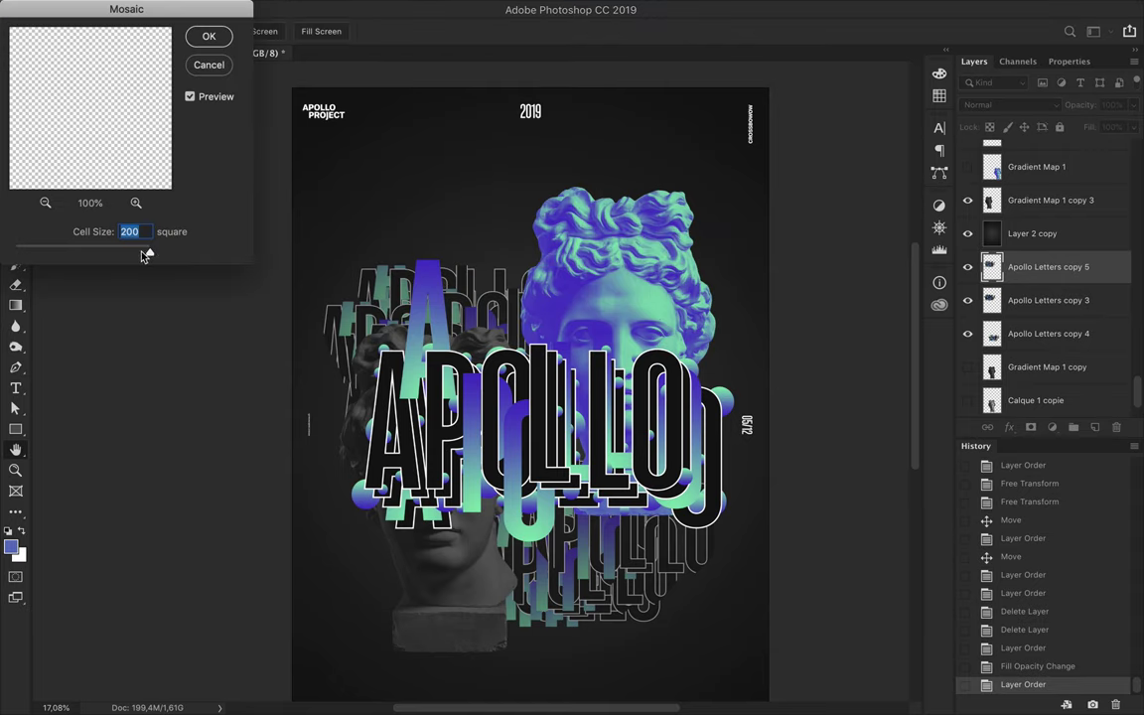
click(207, 37)
mouse_move(472, 313)
mouse_down()
mouse_move(579, 256)
mouse_move(437, 249)
mouse_move(523, 219)
mouse_move(377, 525)
mouse_up()
key(ctrl+bracketleft)
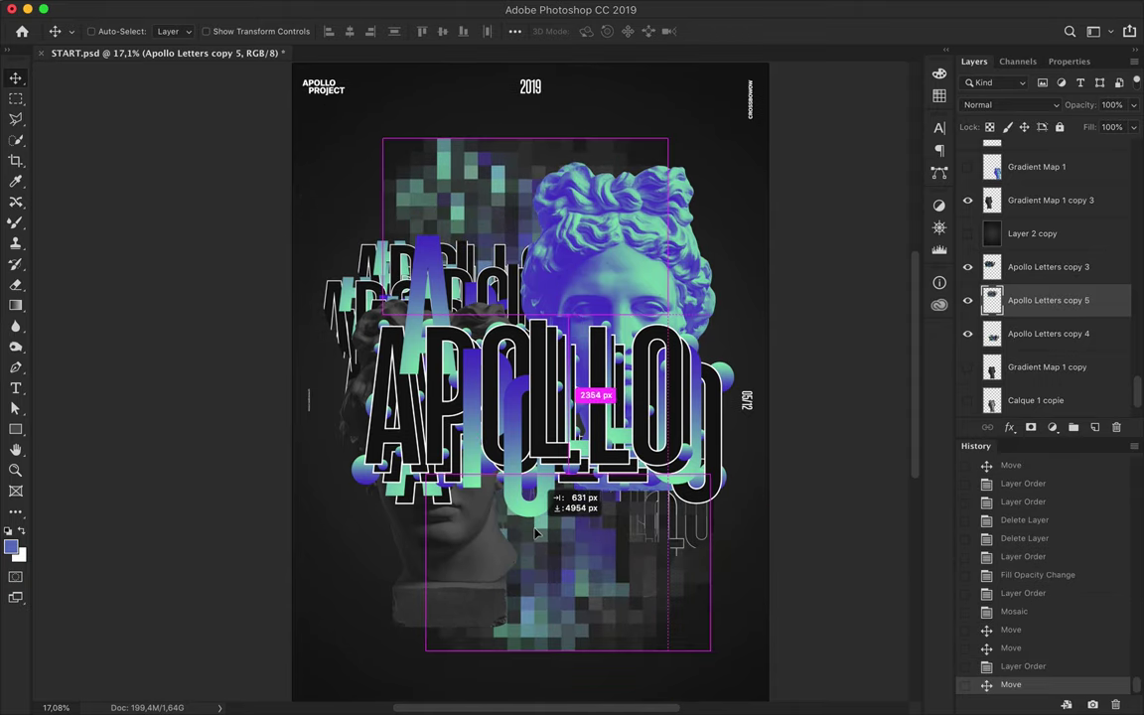
Duplicate the mosaic letters and move the new copy toward the poster bottom.
key(ctrl+bracketleft)
drag(569, 629, 571, 676)
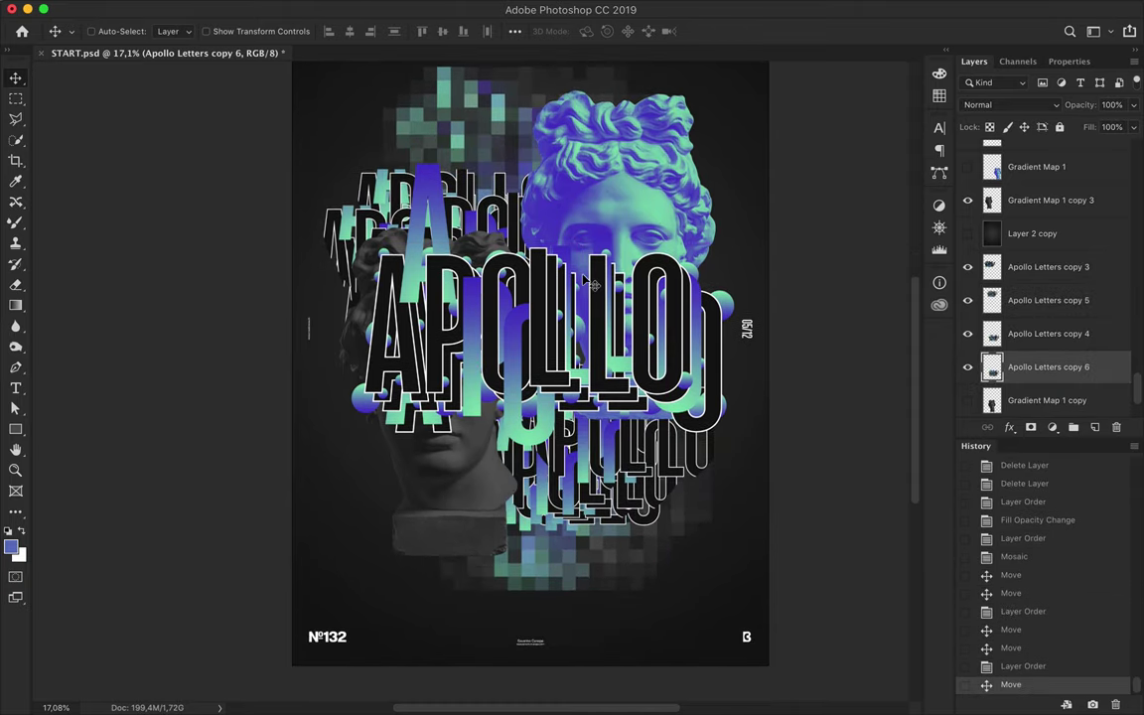
key(ctrl+bracketleft)
key(ctrl+bracketleft)
key(ctrl+z)
key(ctrl+z)
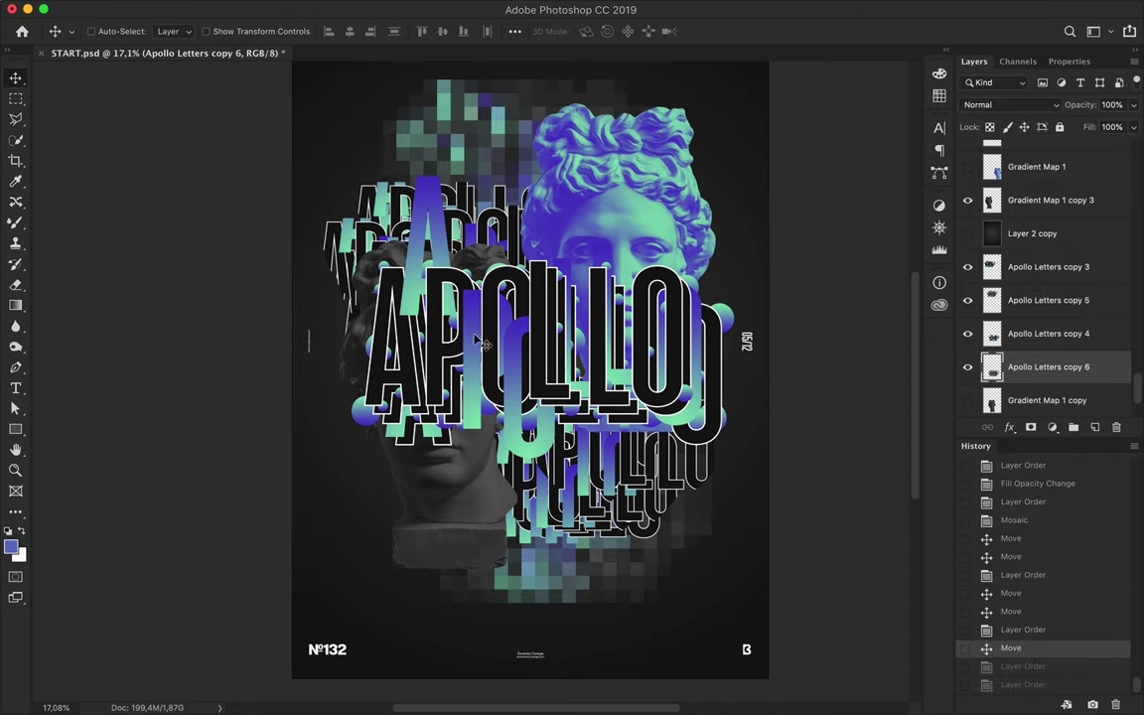
scroll(596, 298, up, 1)
scroll(596, 298, up, 2)
scroll(596, 298, up, 2)
Rasterize L copy 4, load its outline as a selection, and move it out of the Apollo Letters group.
right_click(1038, 156)
click(894, 294)
ctrl+click(1004, 156)
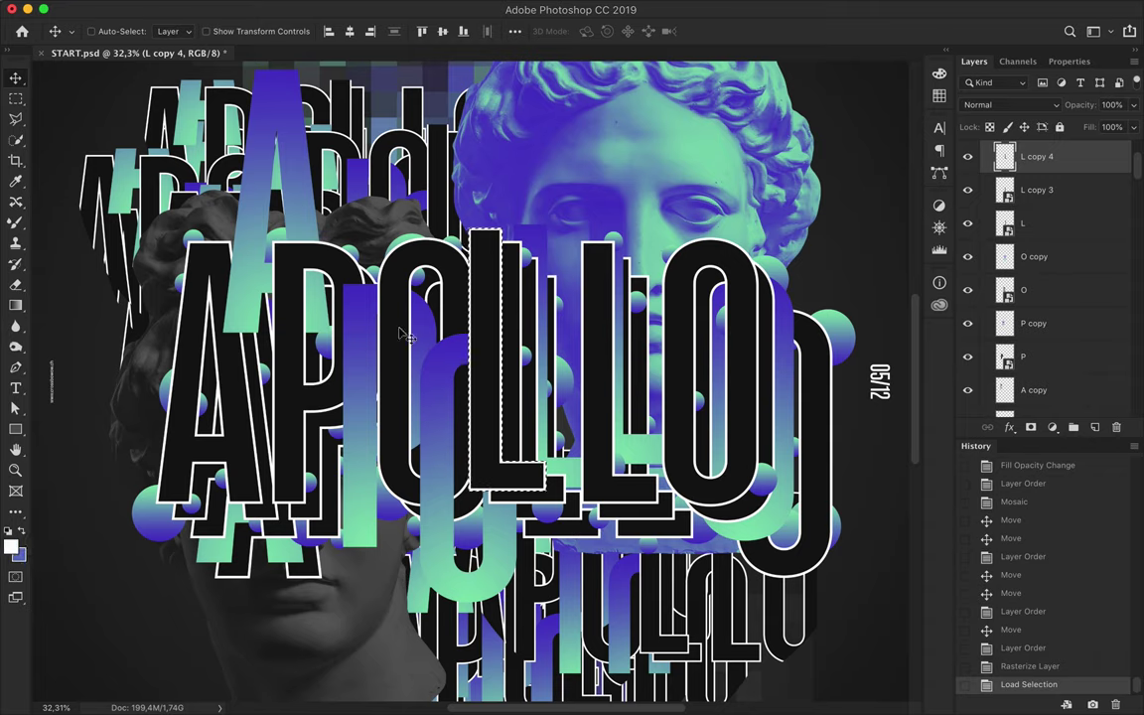
drag(537, 338, 476, 338)
key(ctrl+z)
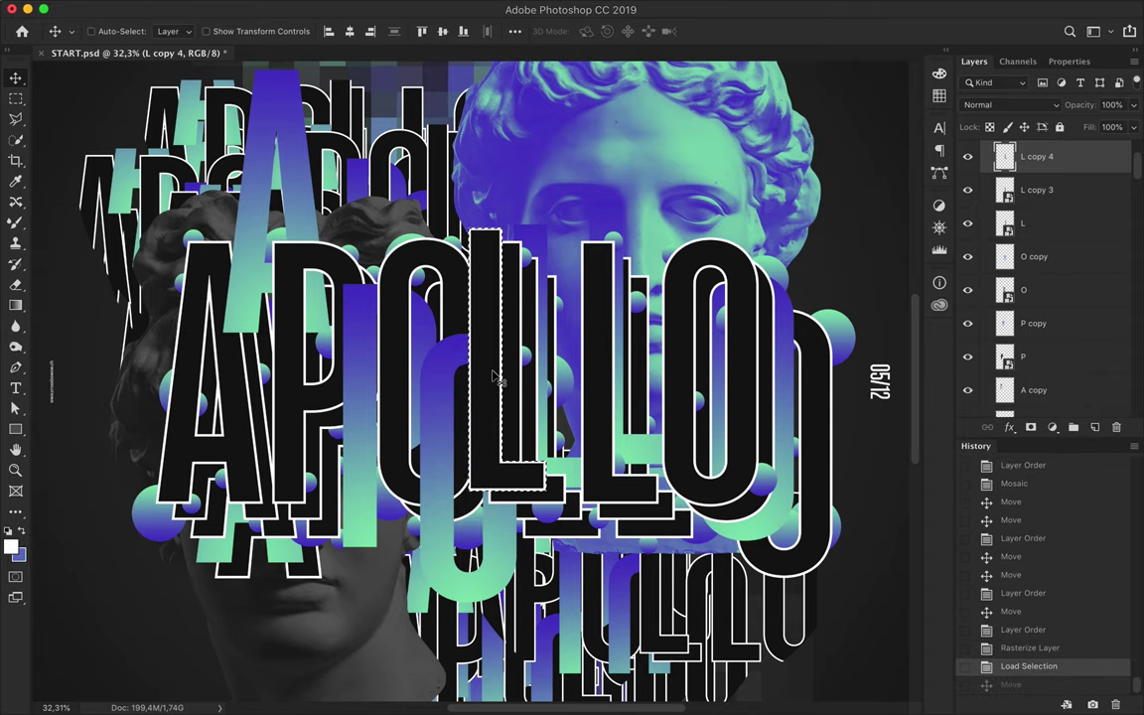
scroll(1042, 248, up, 2)
drag(1042, 273, 1023, 179)
right_click(993, 176)
key(Escape)
Paint the selected L copy 4 solid white with the regular brush, then deselect.
key(b)
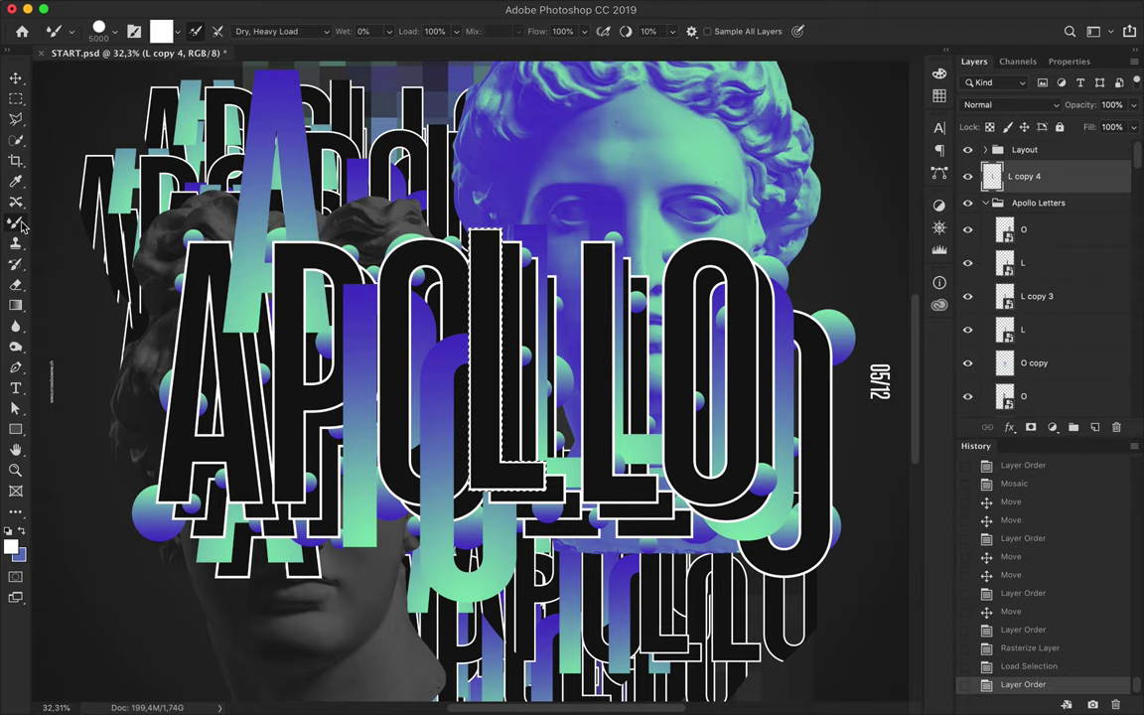
right_click(16, 223)
click(70, 204)
mouse_move(487, 238)
mouse_down()
mouse_move(487, 467)
mouse_move(476, 298)
mouse_up()
key(v)
scroll(600, 386, down, 1)
key(ctrl+d)
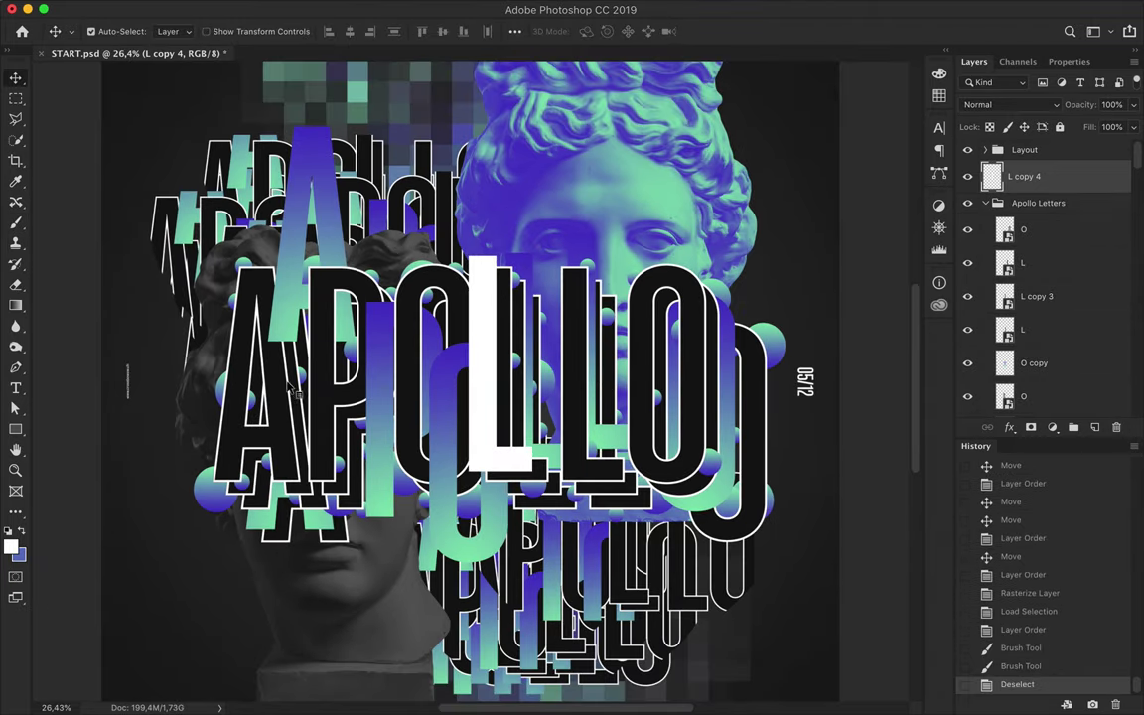
Reorder and rasterize A copy 4, then paint its letter shape solid white.
key(ctrl+shift+bracketleft)
right_click(1006, 400)
click(907, 301)
ctrl+click(1006, 400)
key(b)
mouse_move(229, 244)
mouse_down()
mouse_move(214, 332)
mouse_move(248, 427)
mouse_up()
Deselect the white A and nudge it up and to the left.
key(v)
key(m)
key(v)
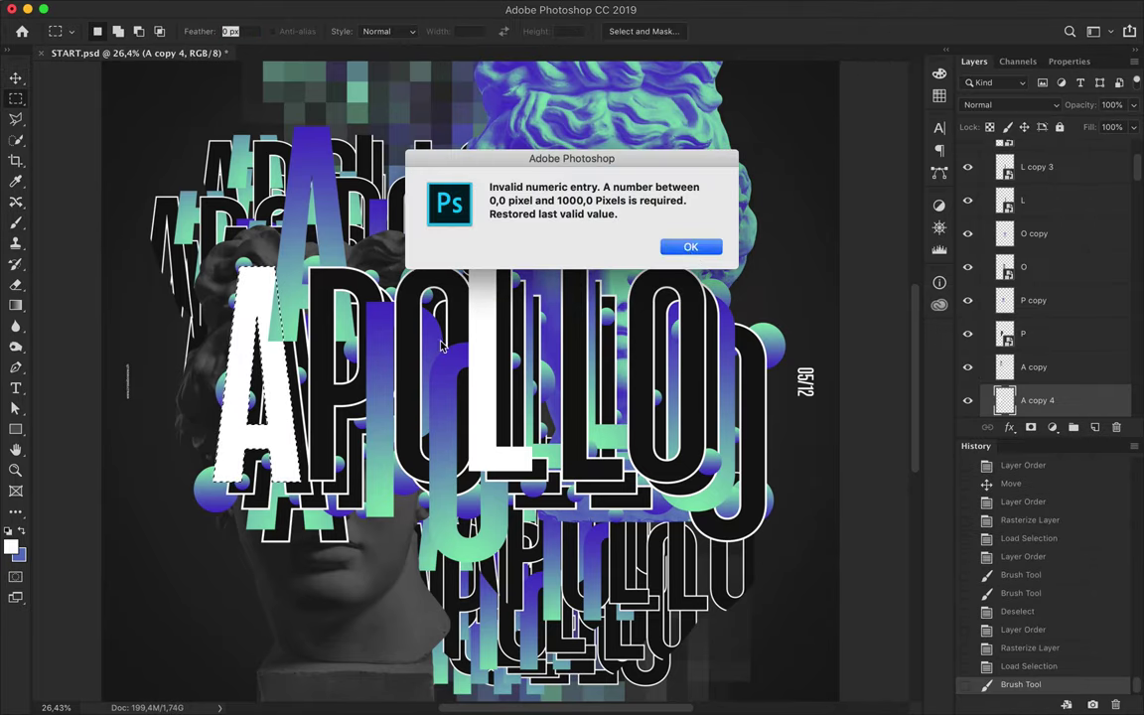
key(Return)
key(ctrl+d)
drag(274, 398, 256, 385)
Duplicate the O letter as O copy 3 below the original and rasterize it.
click(700, 422)
alt+drag(700, 423, 696, 417)
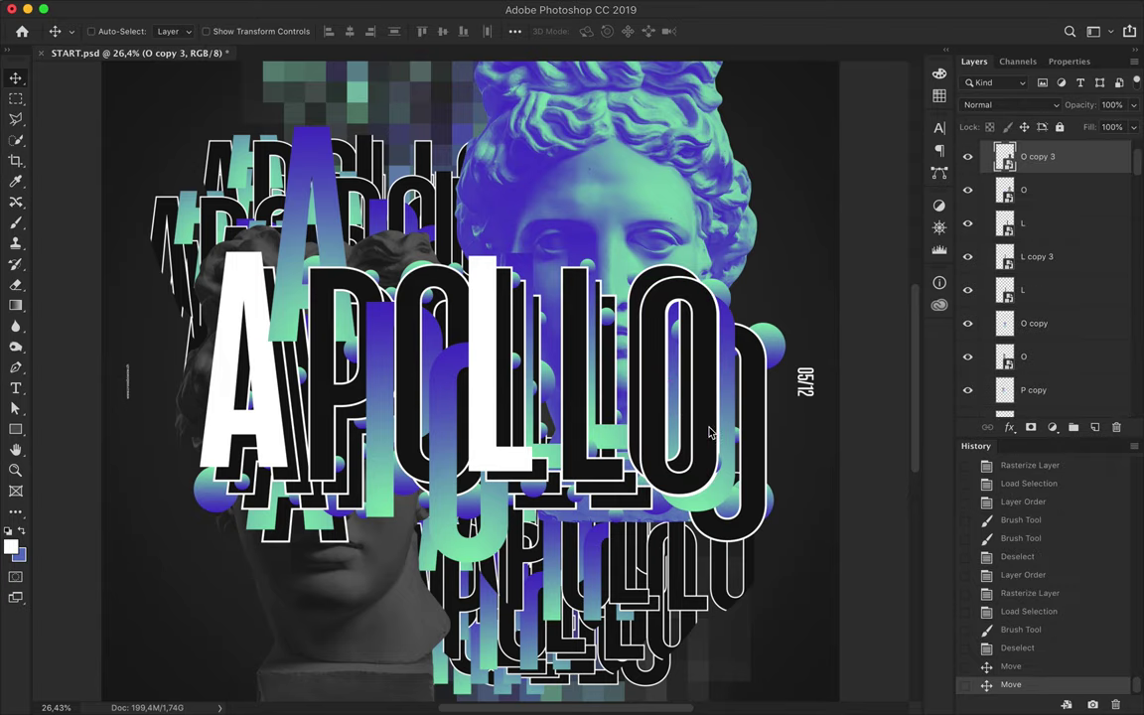
key(ctrl+bracketleft)
right_click(1006, 190)
click(894, 298)
Paint O copy 3 solid white inside its outline selection, then deselect.
key(b)
ctrl+click(1007, 190)
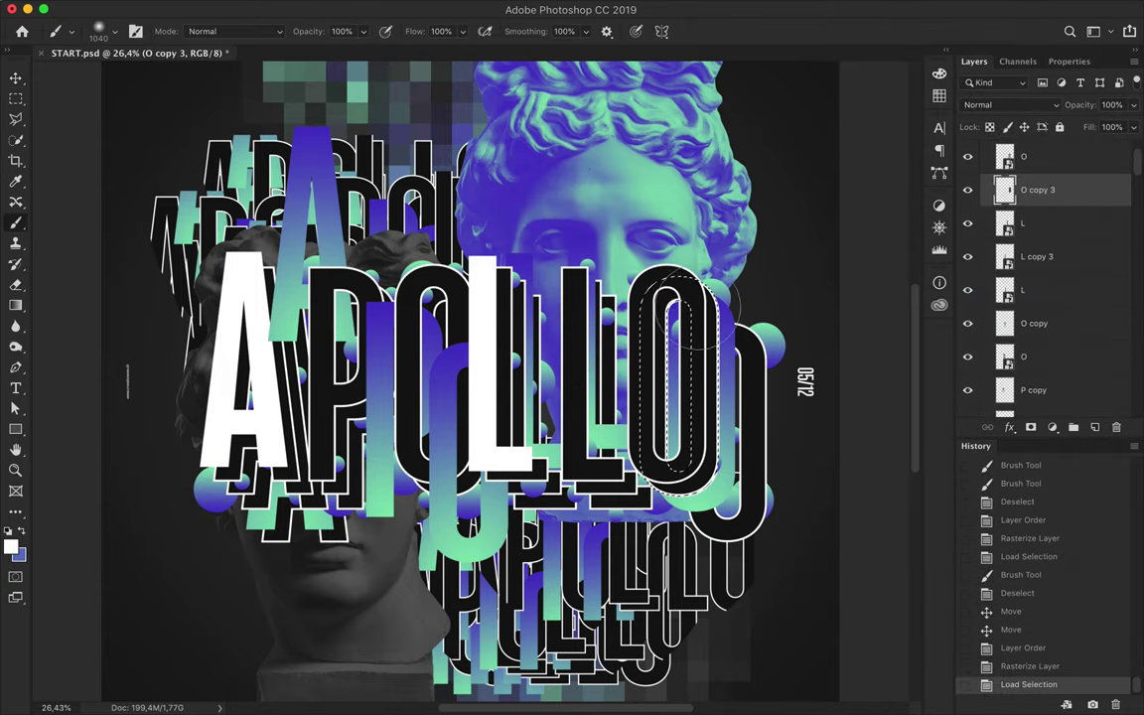
drag(596, 253, 641, 447)
key(v)
key(ctrl+d)
scroll(874, 261, down, 2)
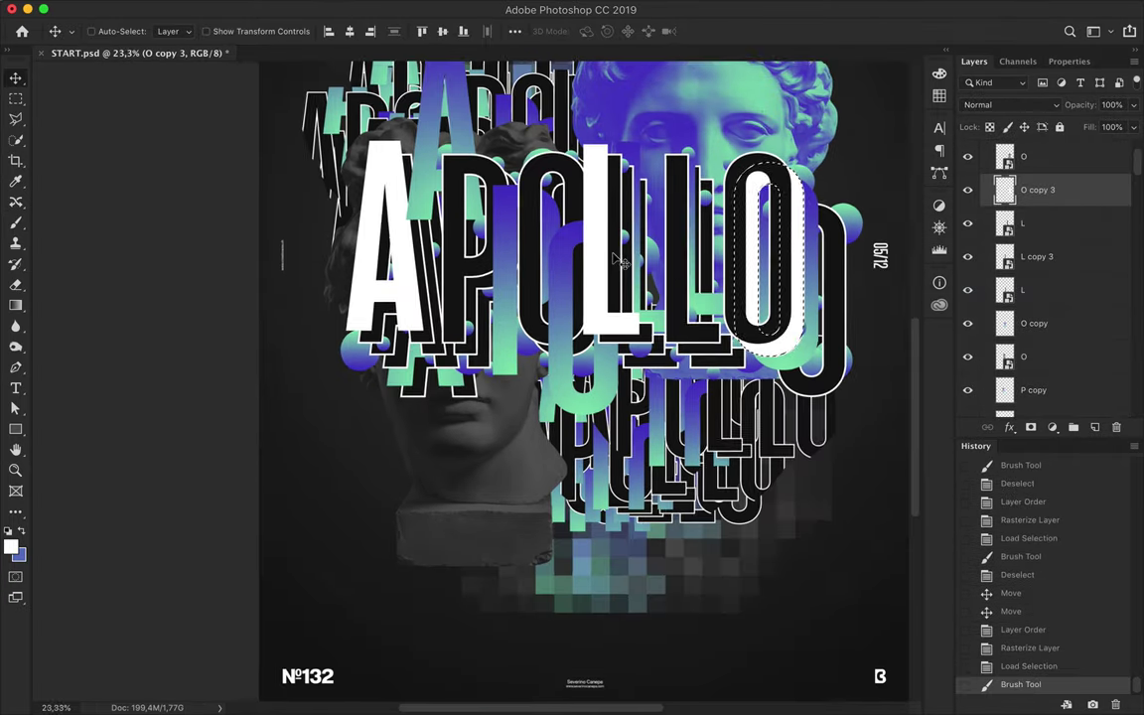
key(m)
scroll(694, 145, down, 2)
scroll(473, 378, up, 3)
Send the outlined O copy below the O layer and reposition the O and P copies.
key(v)
ctrl+click(502, 522)
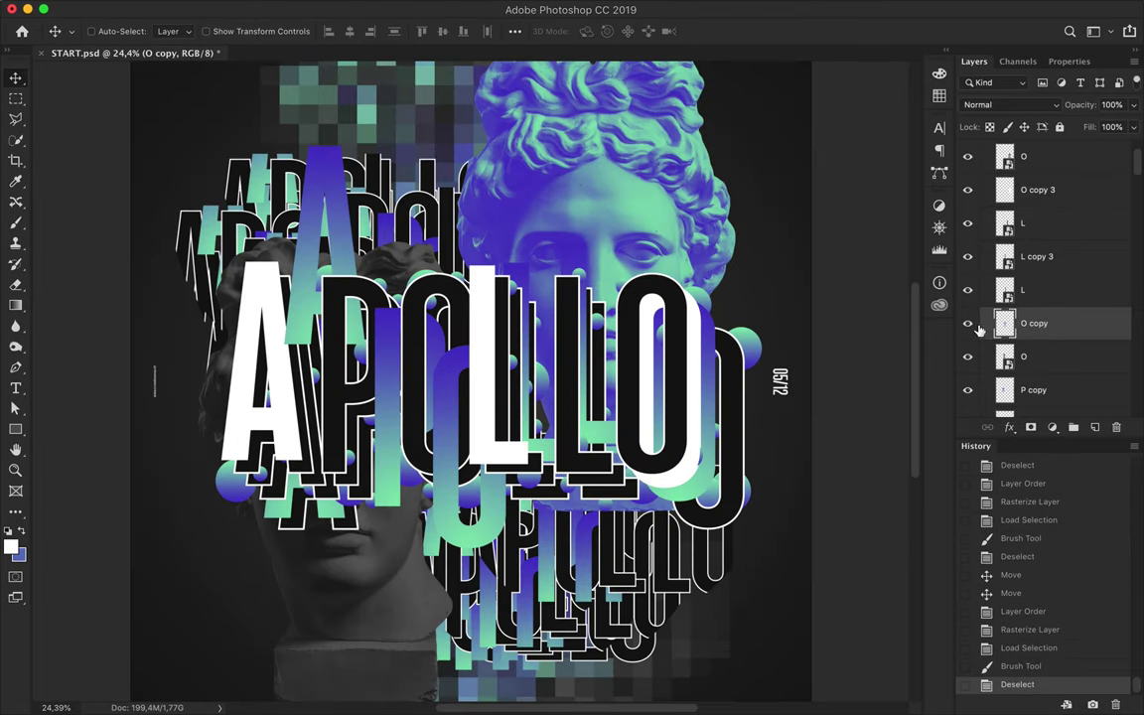
key(ctrl+bracketleft)
drag(490, 507, 467, 467)
ctrl+click(387, 427)
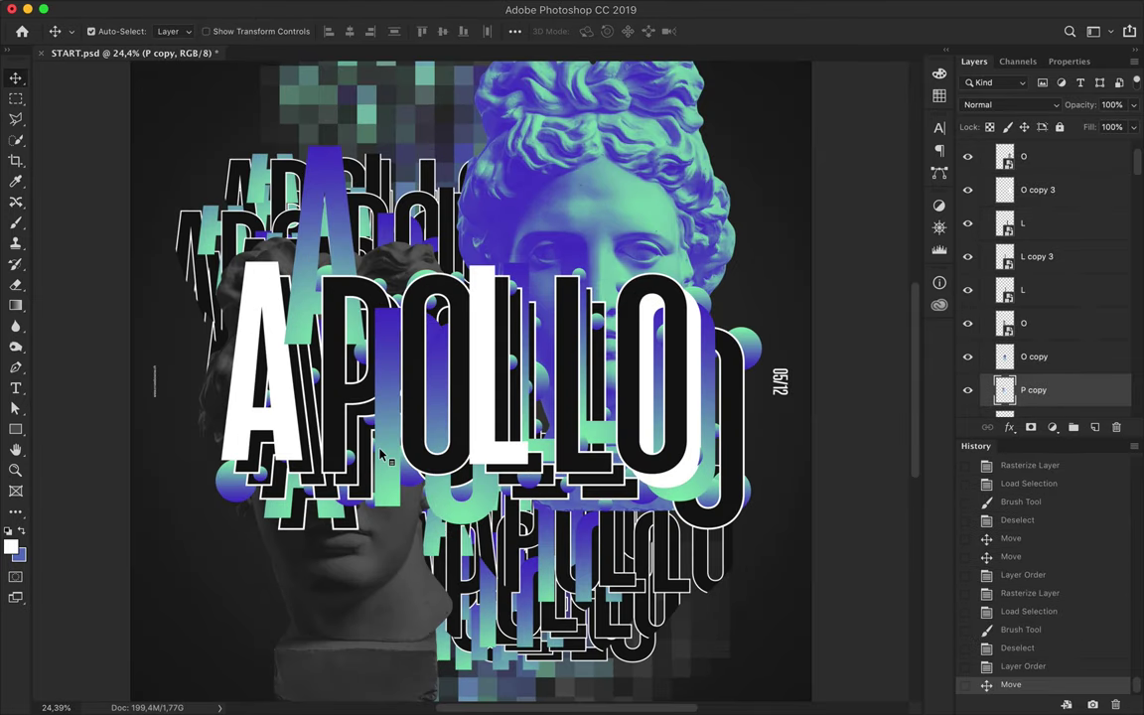
drag(388, 427, 365, 473)
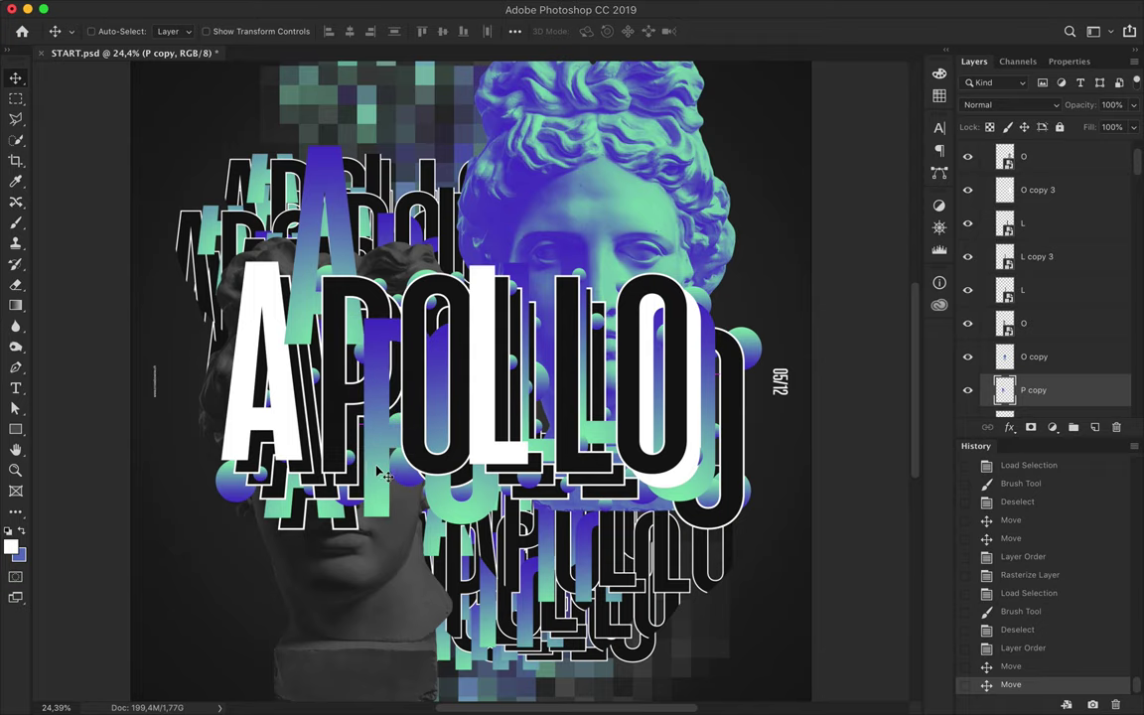
scroll(634, 401, down, 3)
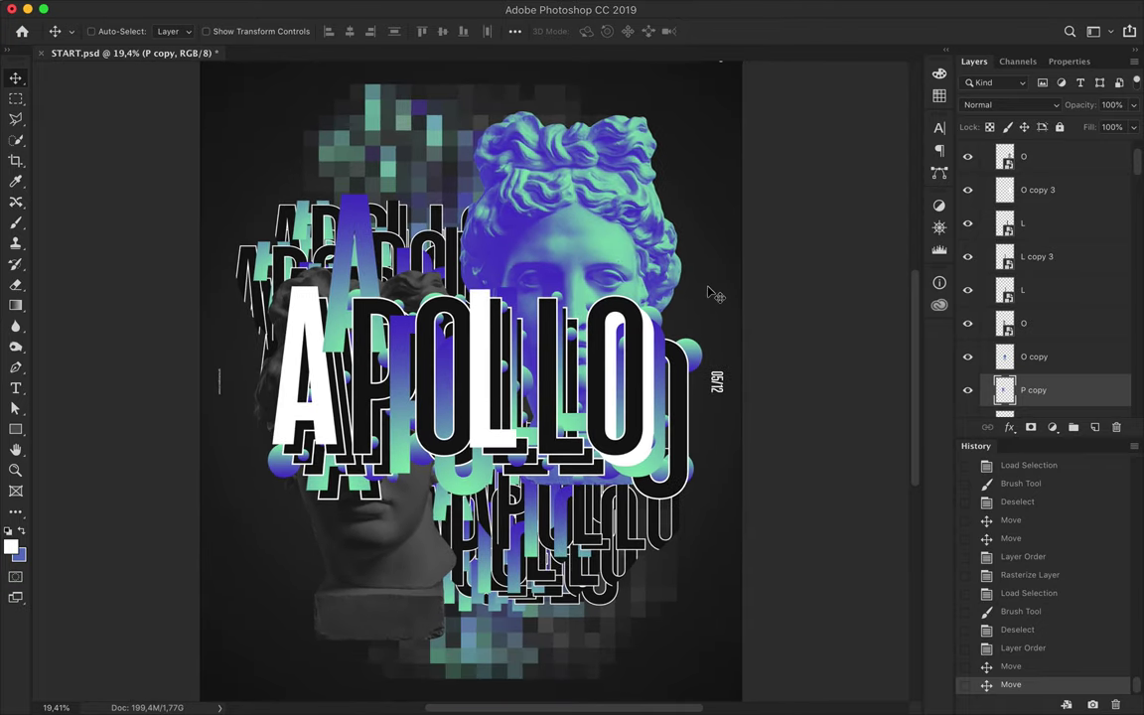
scroll(708, 292, down, 2)
scroll(694, 303, down, 1)
Nudge the white L copy 4 into its final place and save the poster.
drag(487, 343, 471, 348)
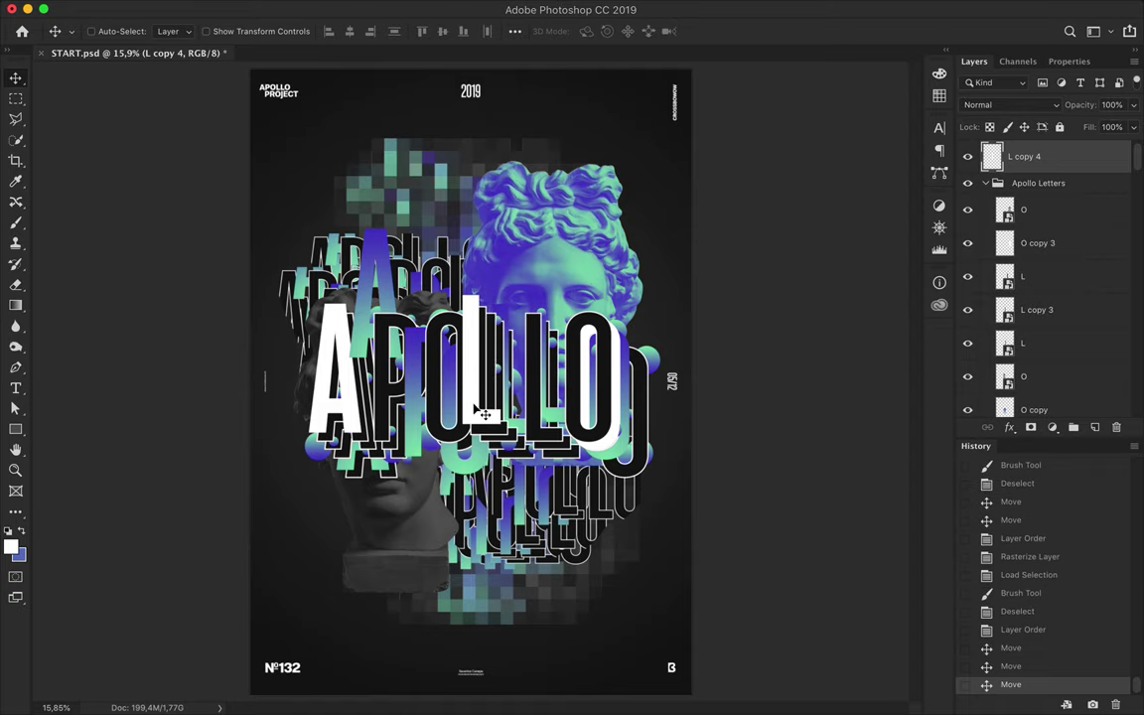
scroll(475, 450, down, 1)
key(ctrl+s)
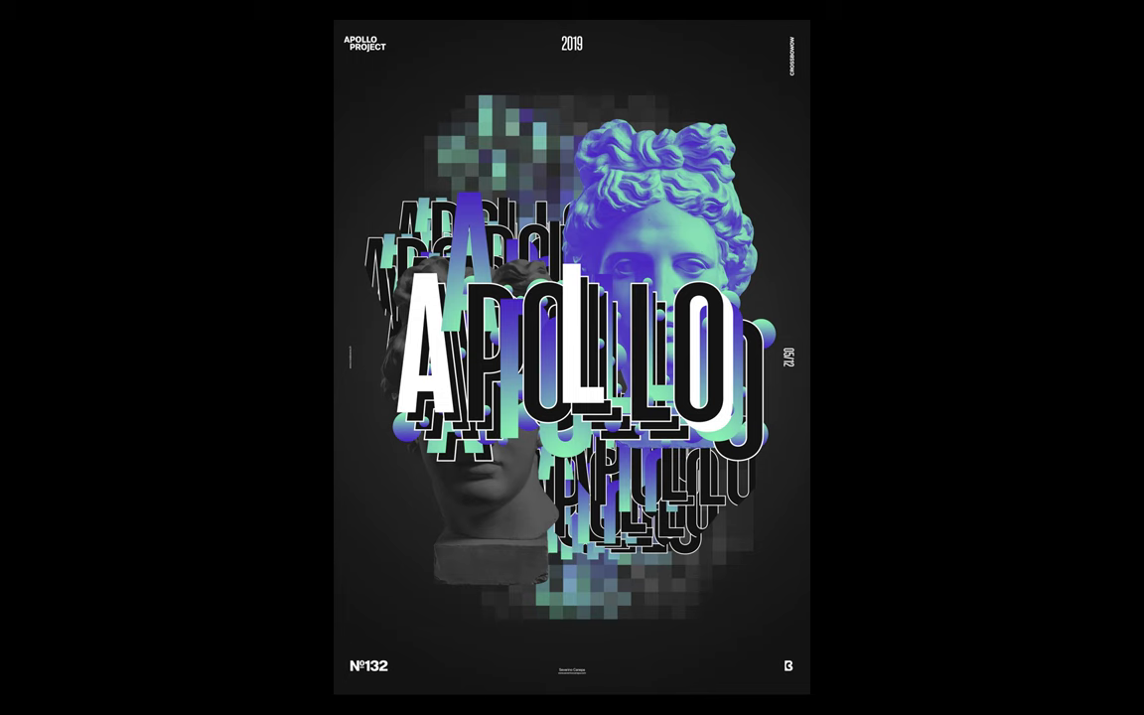